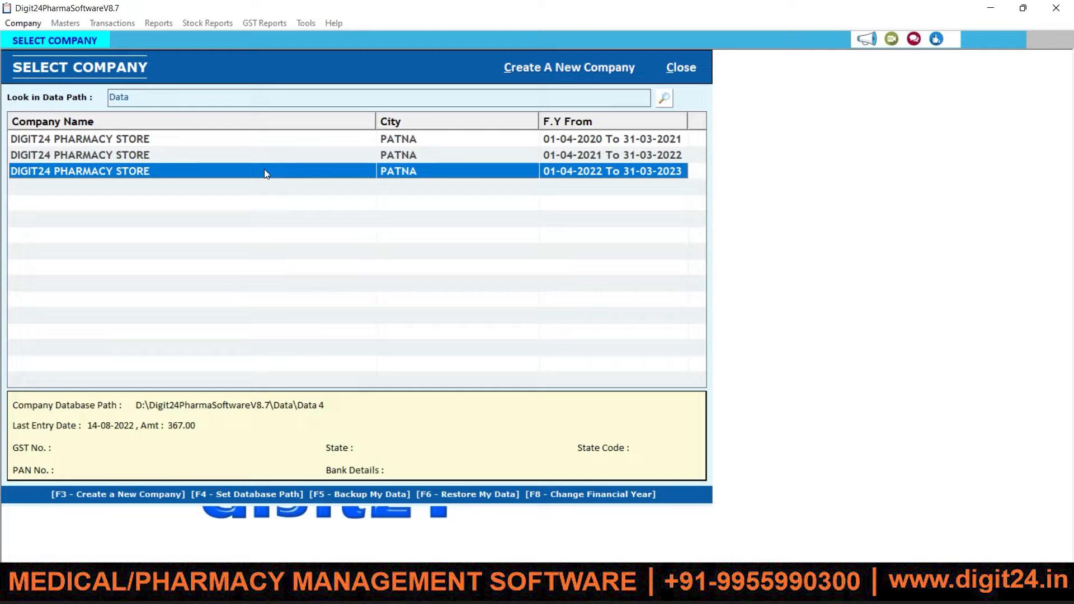
Step: Open the DIGIT24 PHARMACY STORE company for 01-04-2022 to 31-03-2023 and log in with username and password
{"action": "double_click", "coordinate": [264, 170]}
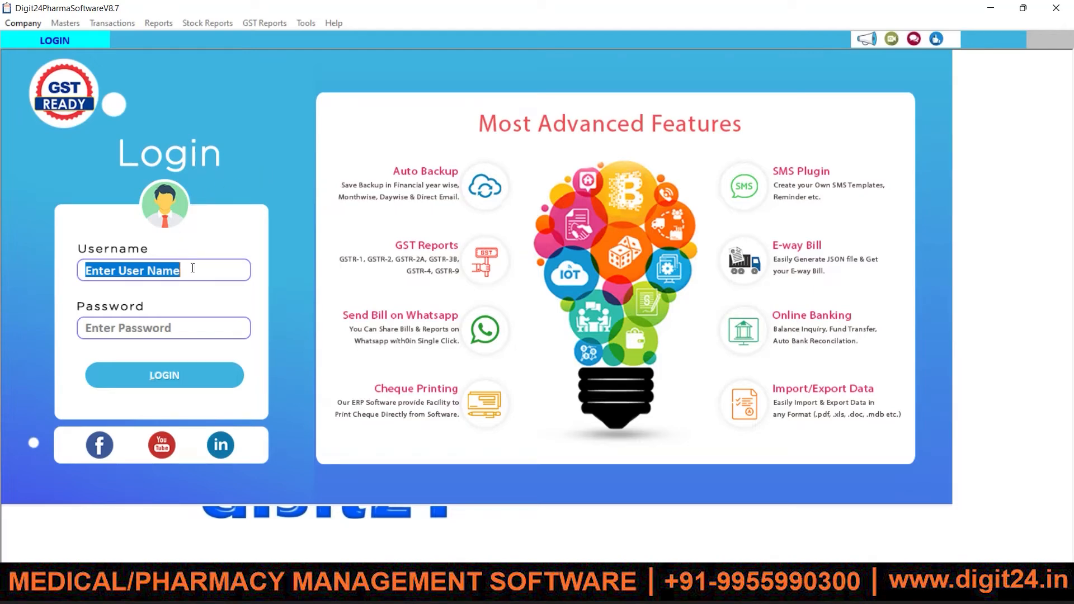
{"action": "type", "text": "admin"}
{"action": "key", "text": "Tab"}
{"action": "type", "text": "*****"}
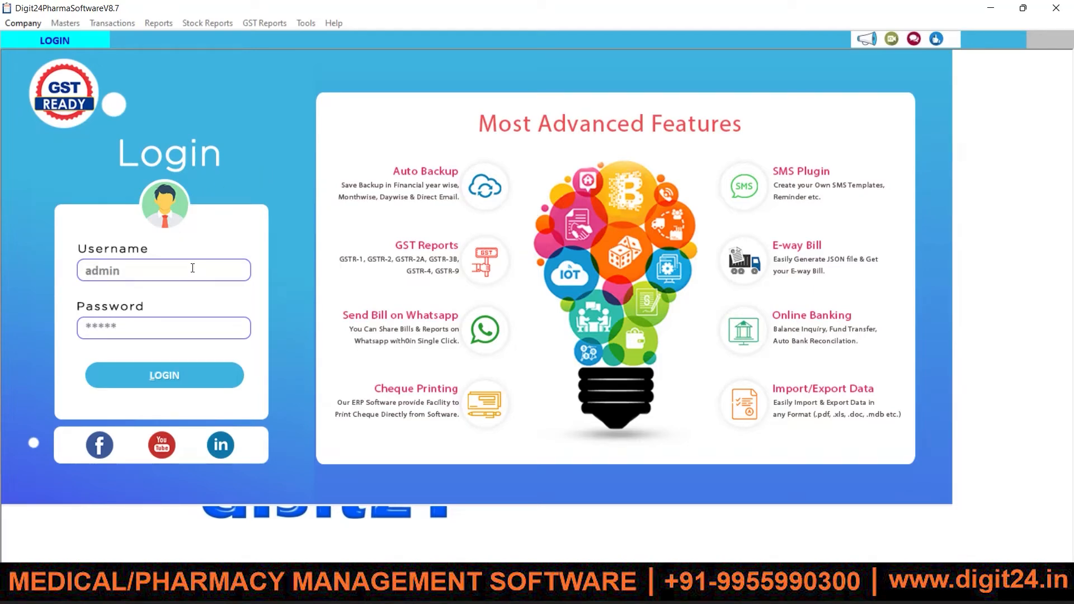
{"action": "key", "text": "Return"}
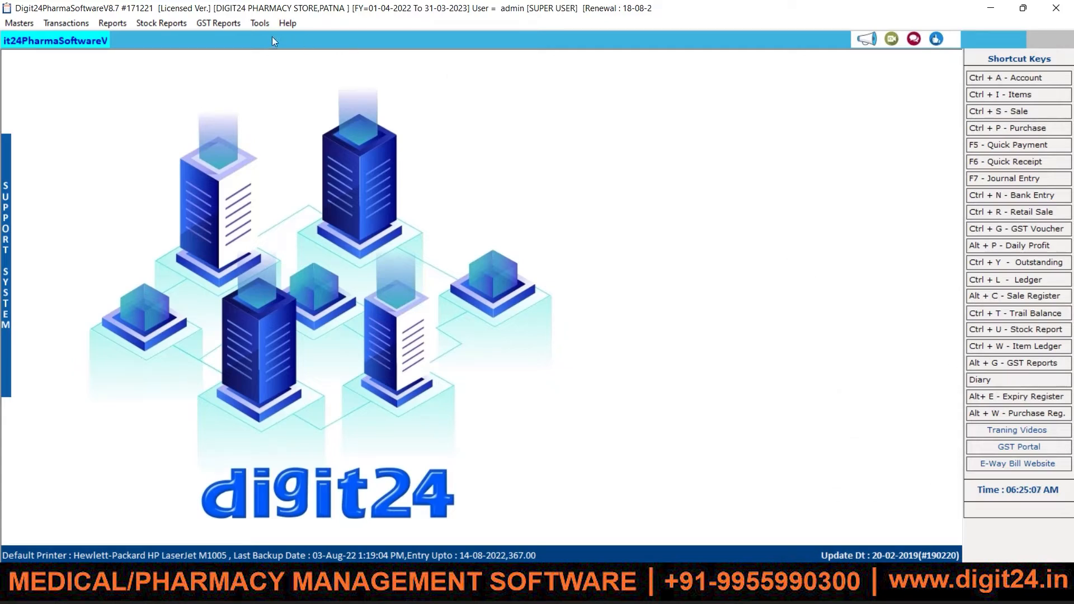
Step: Open the Additional Discount Settings window through Tools > Discount Setting
{"action": "left_click", "coordinate": [261, 24]}
{"action": "left_click", "coordinate": [260, 23]}
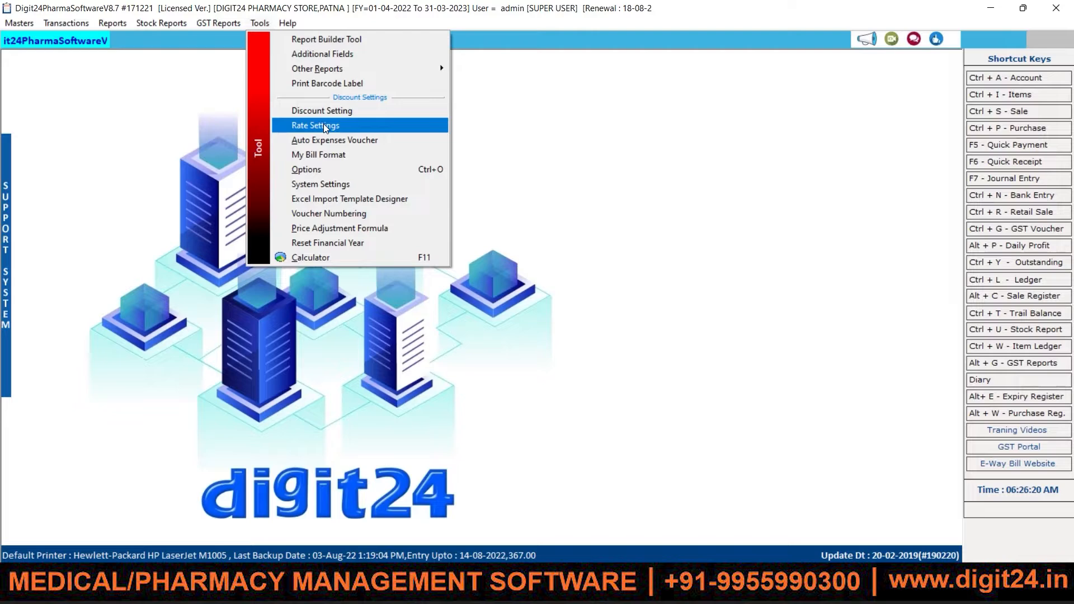
{"action": "left_click", "coordinate": [344, 114]}
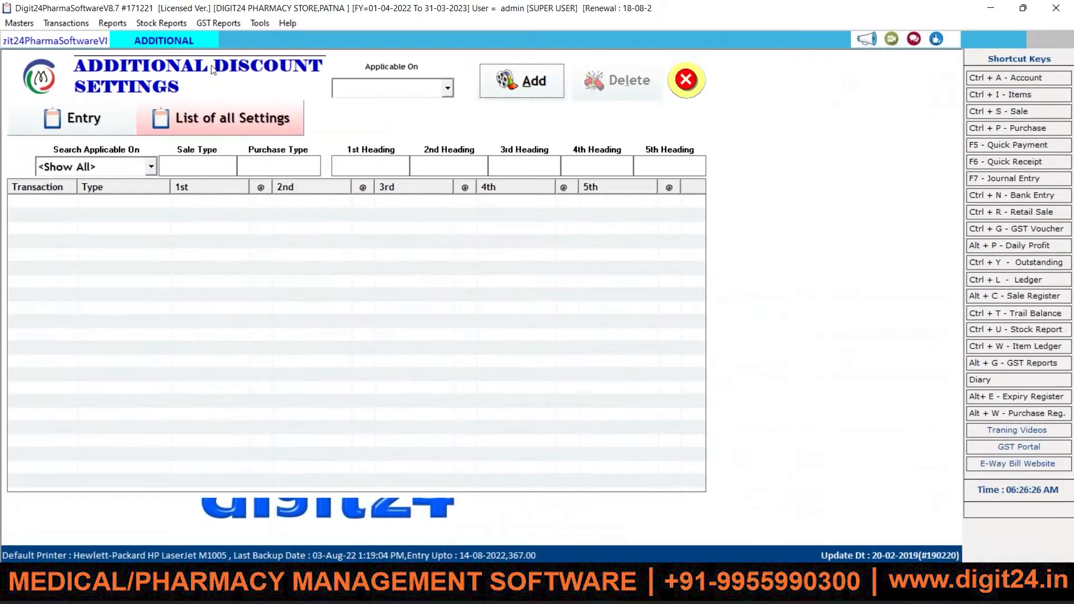
Step: Start a new discount setting applicable on Sale with 1st Discount Head ticked, then close the window
{"action": "left_click", "coordinate": [880, 77]}
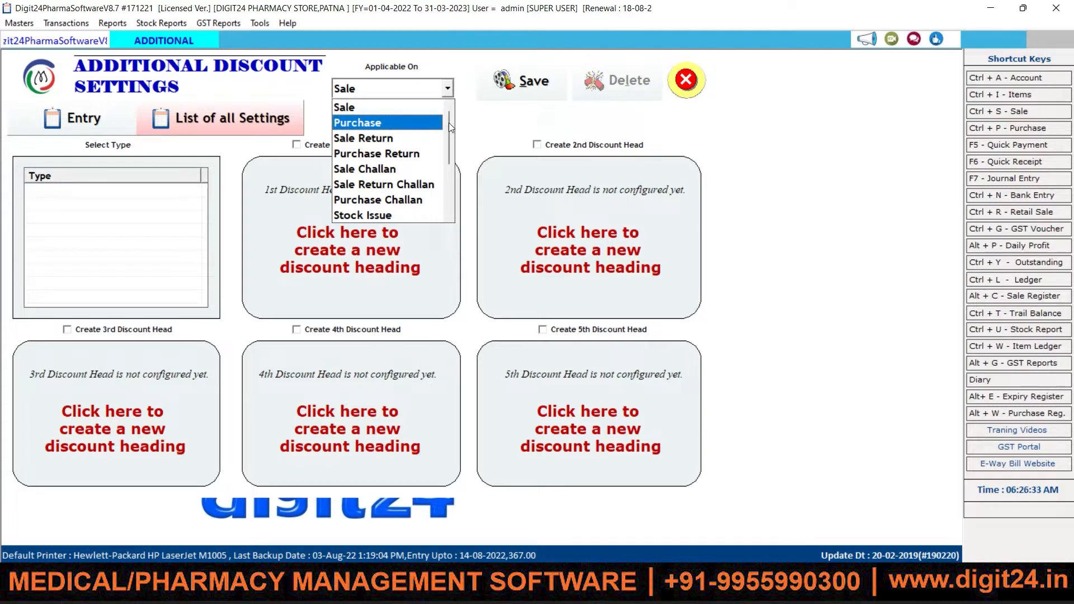
{"action": "mouse_move", "coordinate": [449, 122]}
{"action": "left_mouse_down"}
{"action": "mouse_move", "coordinate": [442, 191]}
{"action": "mouse_move", "coordinate": [438, 113]}
{"action": "left_mouse_up"}
{"action": "left_click", "coordinate": [378, 108]}
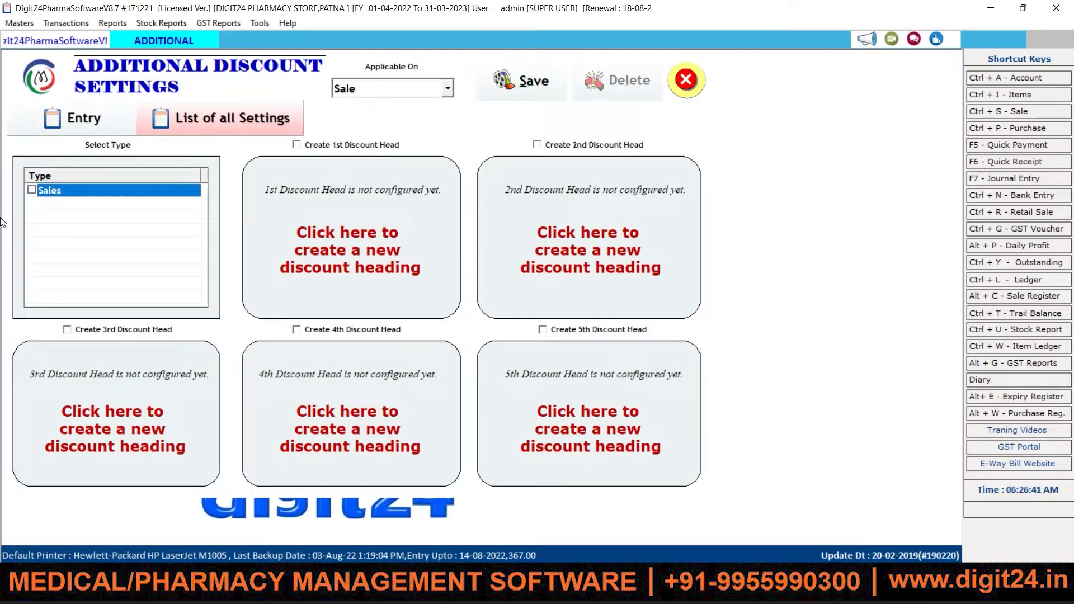
{"action": "left_click", "coordinate": [324, 234]}
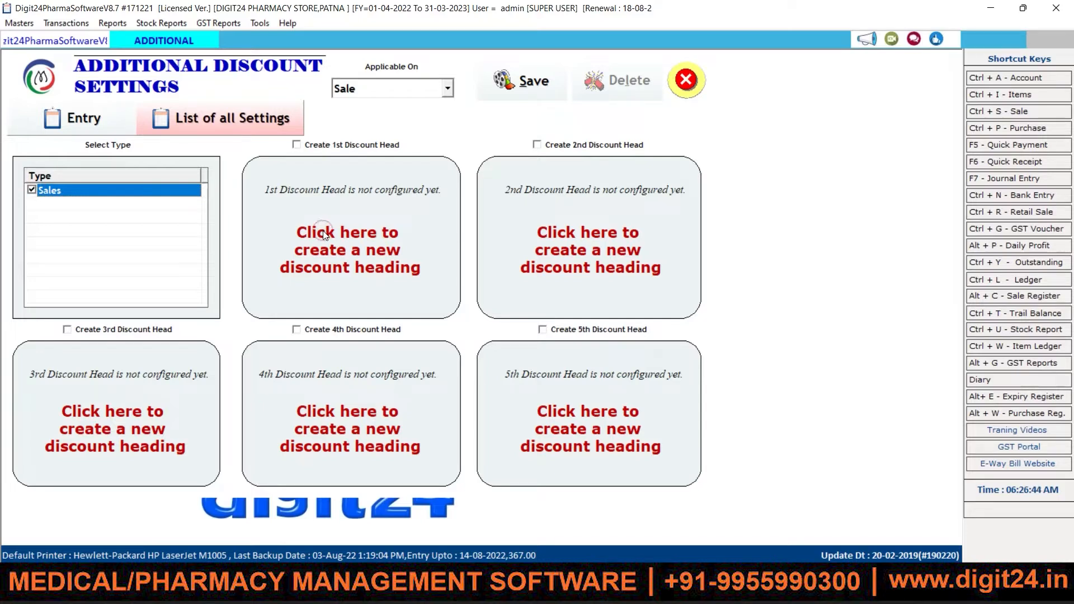
{"action": "left_click", "coordinate": [296, 144]}
{"action": "left_click", "coordinate": [295, 181]}
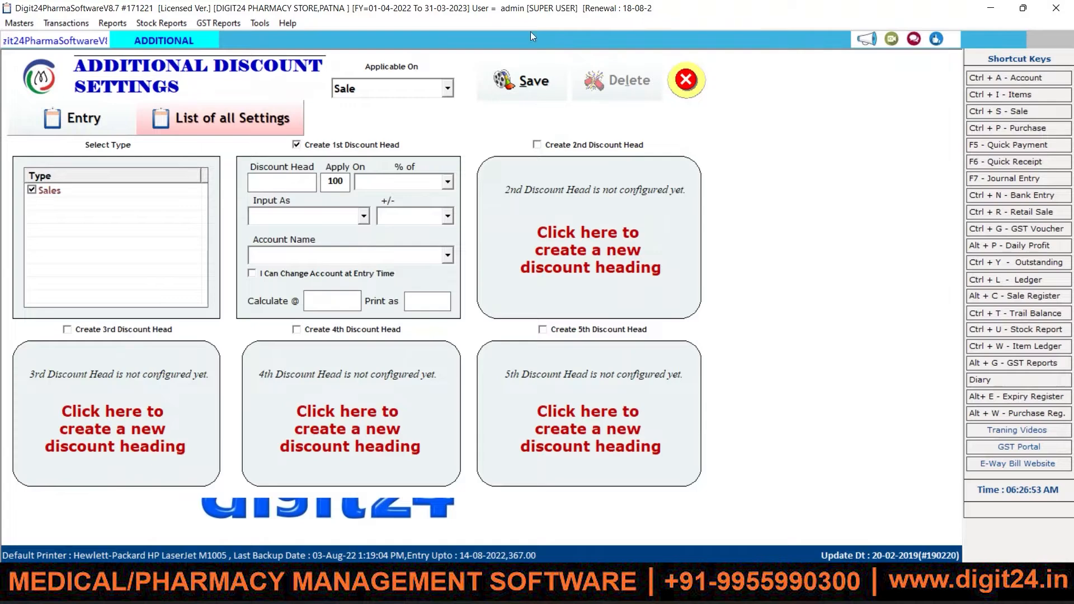
{"action": "left_click", "coordinate": [686, 85]}
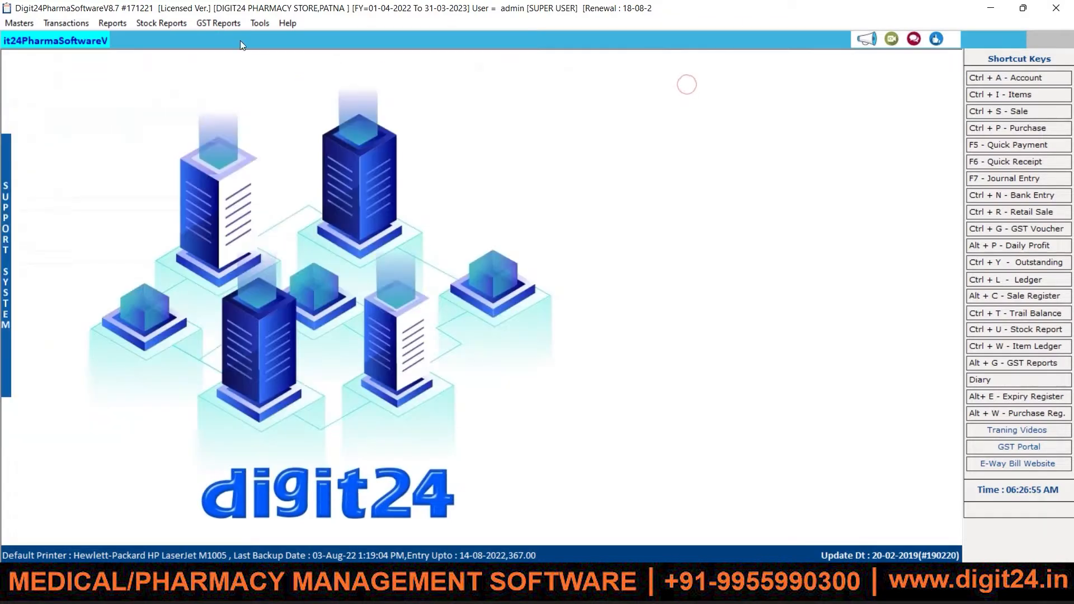
Step: Reach the Group / Company Discount window via Tools > Rate Settings > Group Wise / Company Wise
{"action": "left_click", "coordinate": [260, 23]}
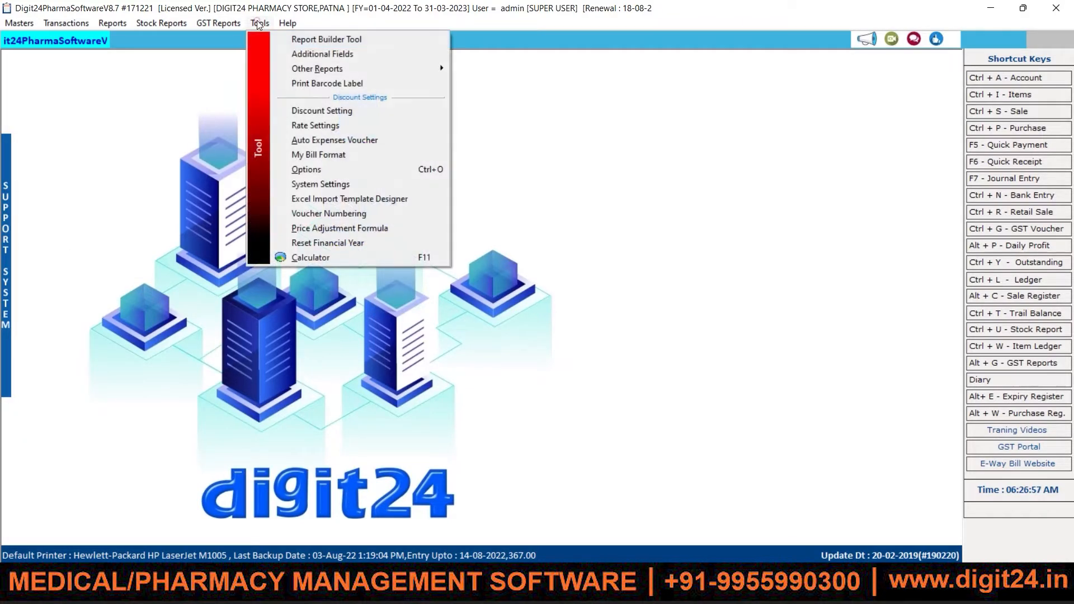
{"action": "left_click", "coordinate": [311, 125]}
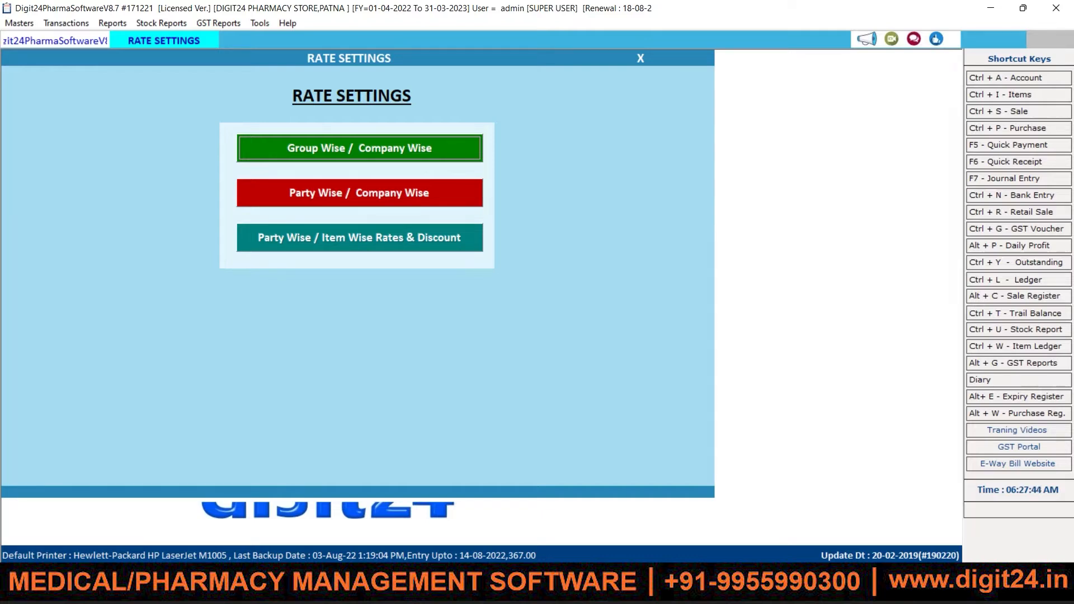
{"action": "left_click", "coordinate": [338, 149]}
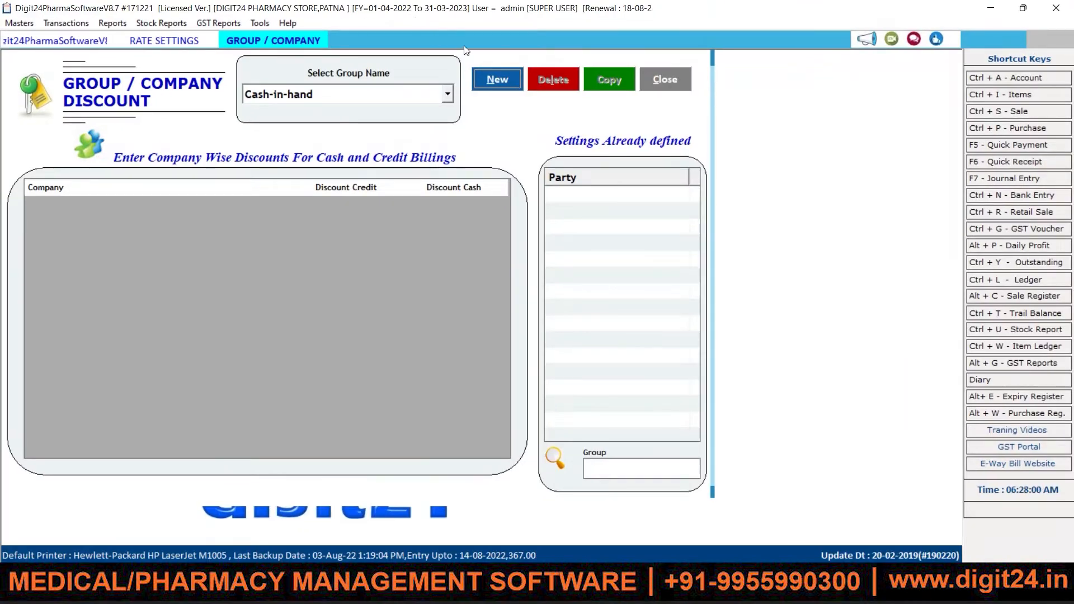
Step: Create a new group discount for CUSTOMERS, loading companies like ALKEM and CIPLA at 0.00 discounts
{"action": "left_click", "coordinate": [505, 80]}
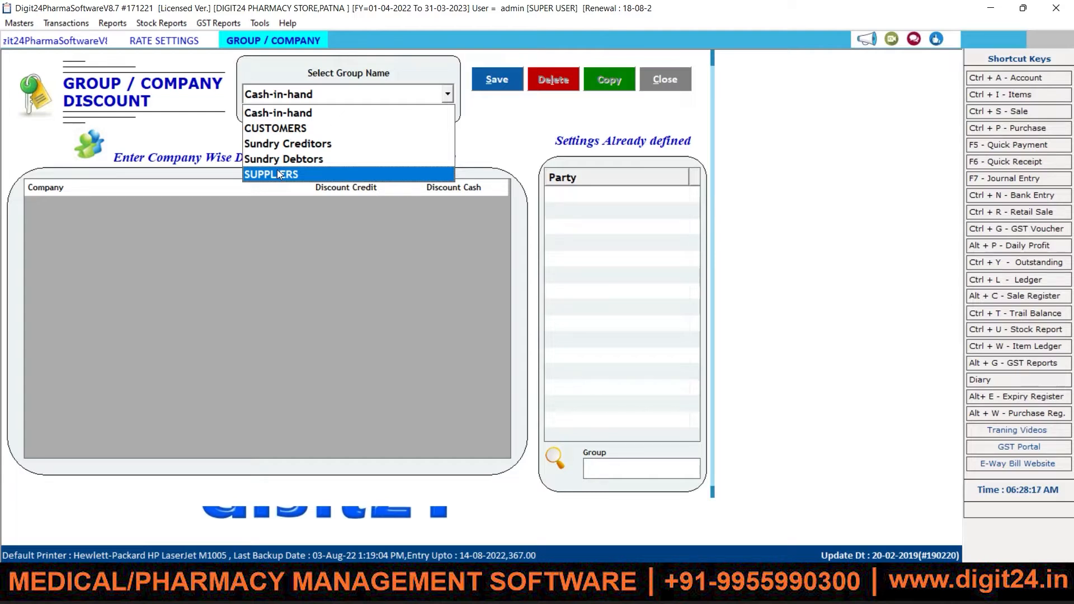
{"action": "key", "text": "Up"}
{"action": "key", "text": "Up"}
{"action": "key", "text": "Up"}
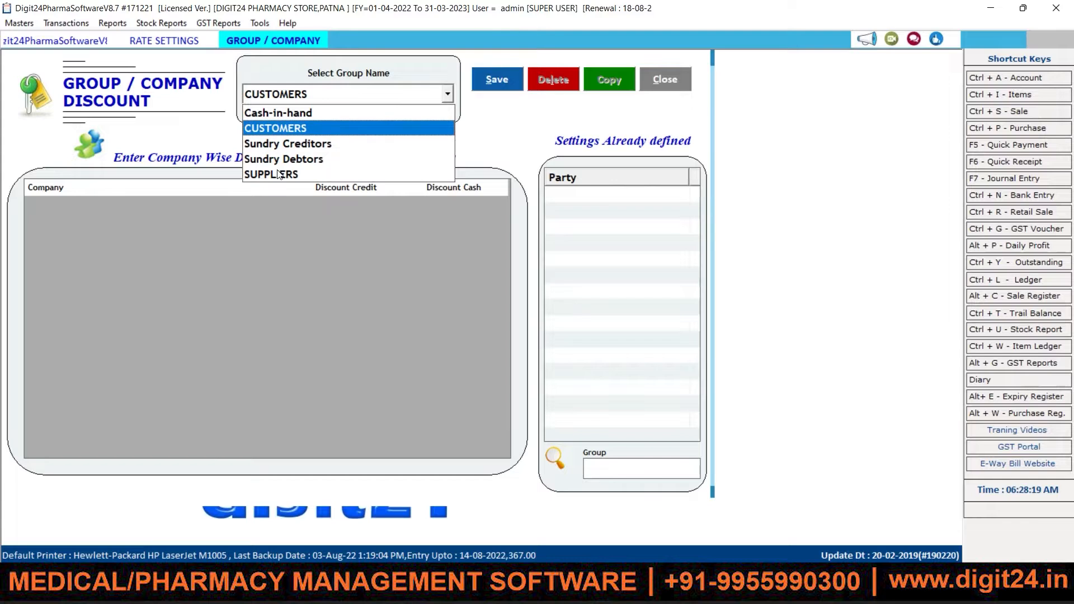
{"action": "key", "text": "Return"}
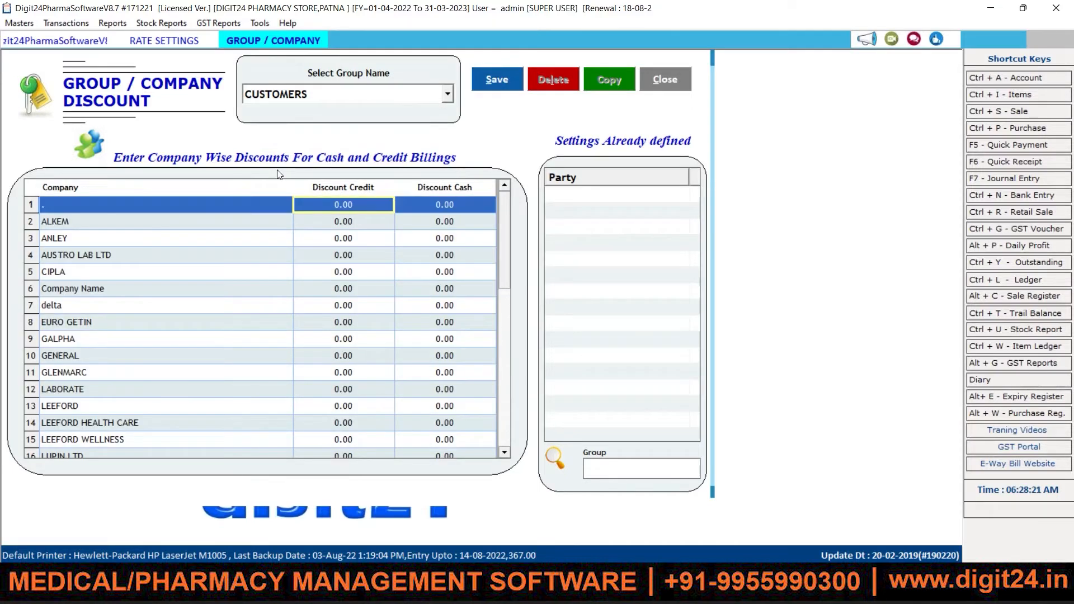
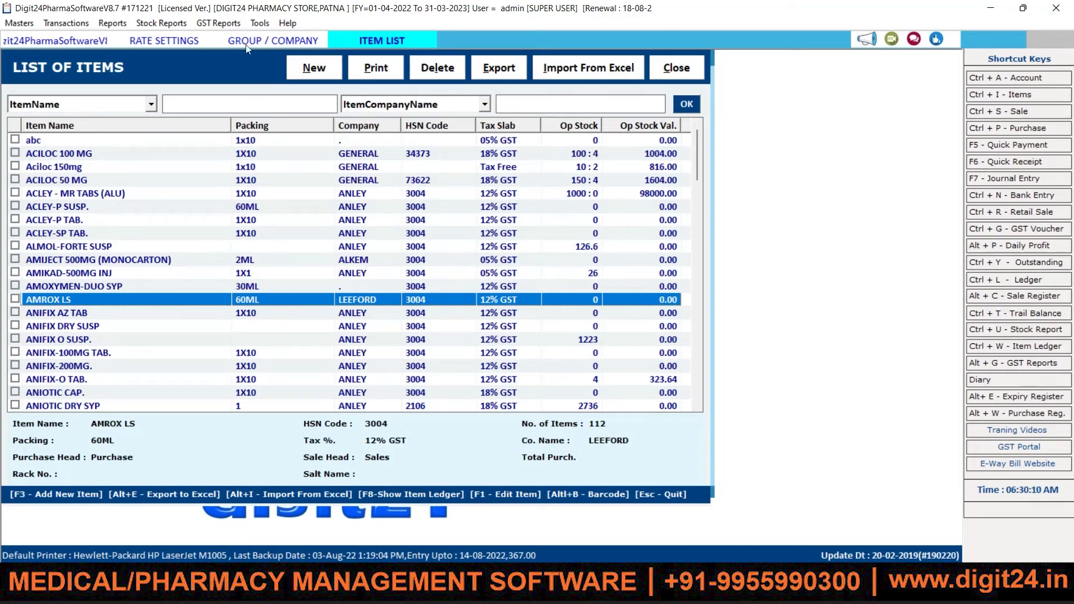
Step: In Rate Settings > Group / Company, give LEEFORD 10 credit and 15 cash discount, then save
{"action": "left_click", "coordinate": [159, 42]}
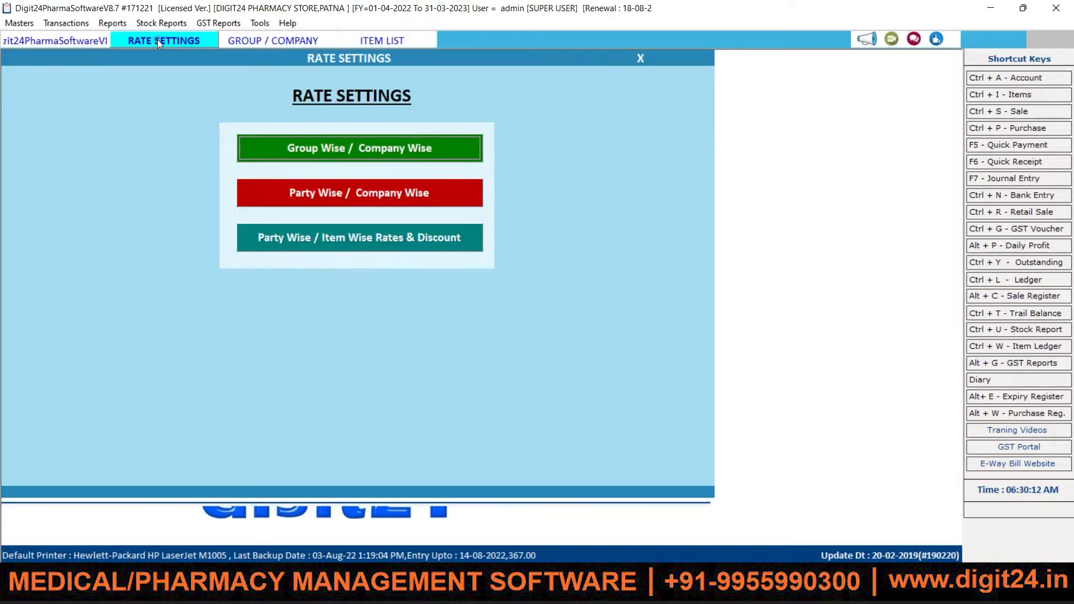
{"action": "left_click", "coordinate": [271, 42]}
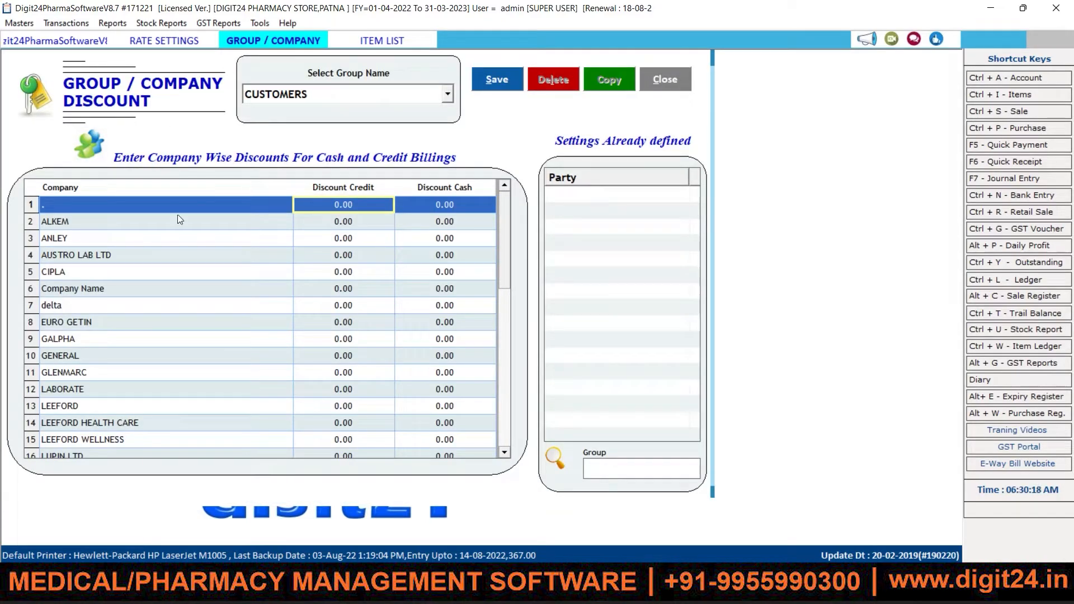
{"action": "left_click", "coordinate": [60, 407]}
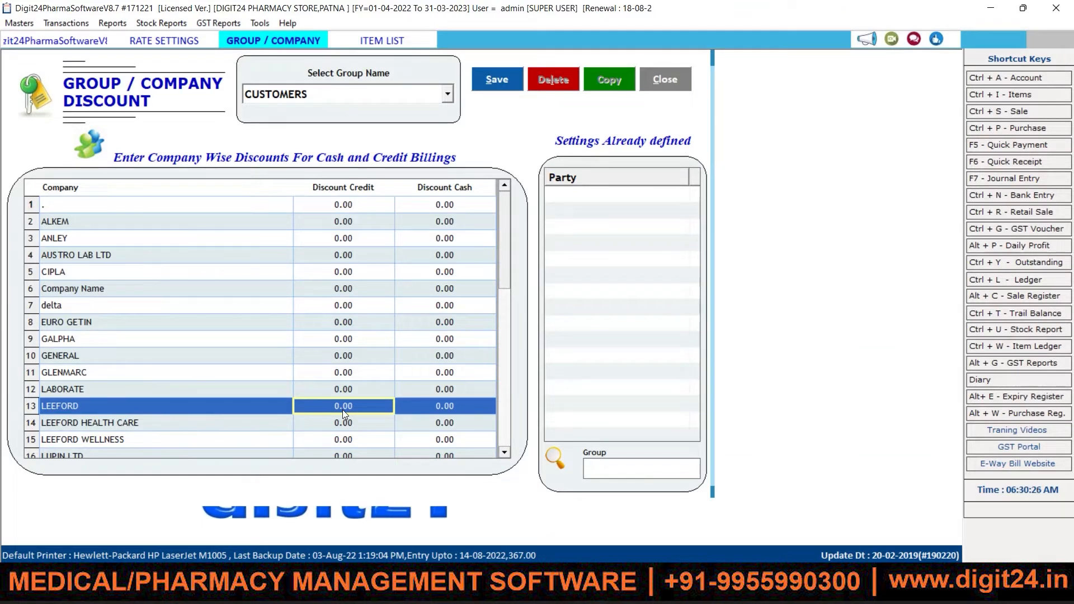
{"action": "type", "text": "10"}
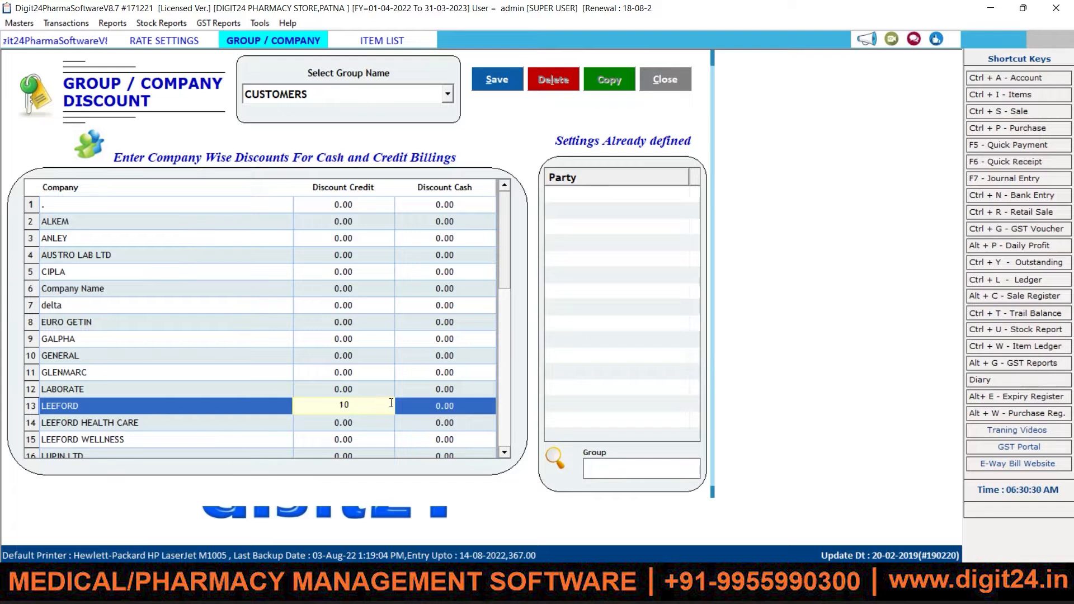
{"action": "key", "text": "Return"}
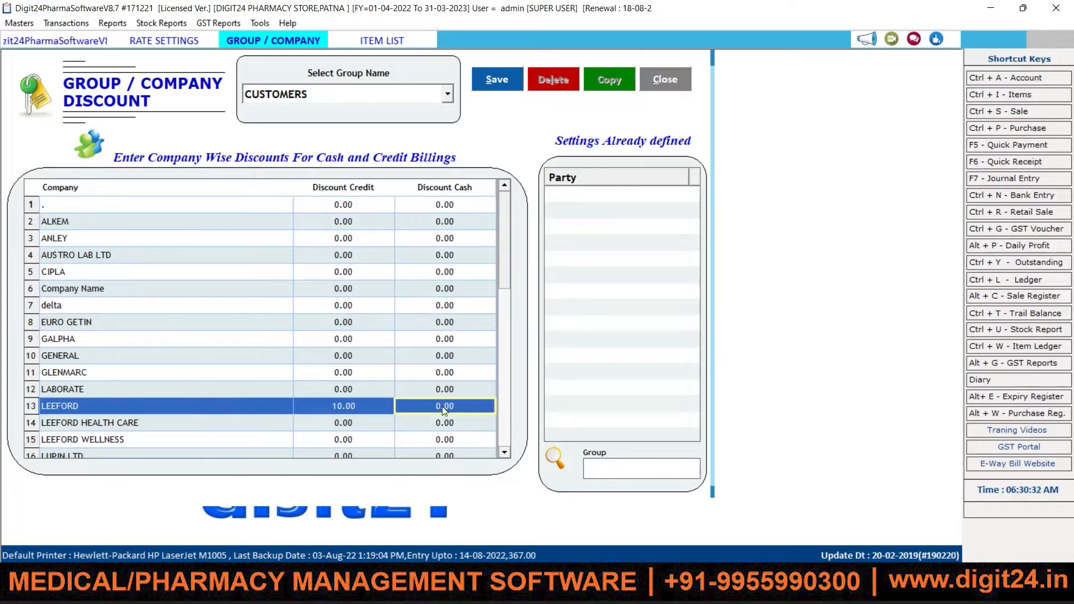
{"action": "left_click", "coordinate": [441, 406]}
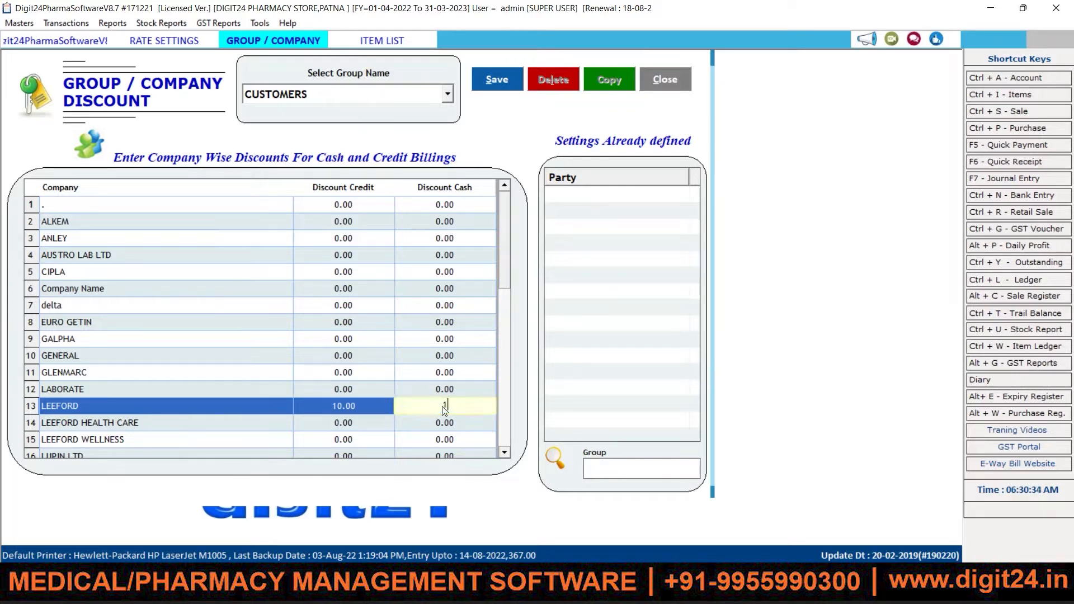
{"action": "type", "text": "5"}
{"action": "key", "text": "Return"}
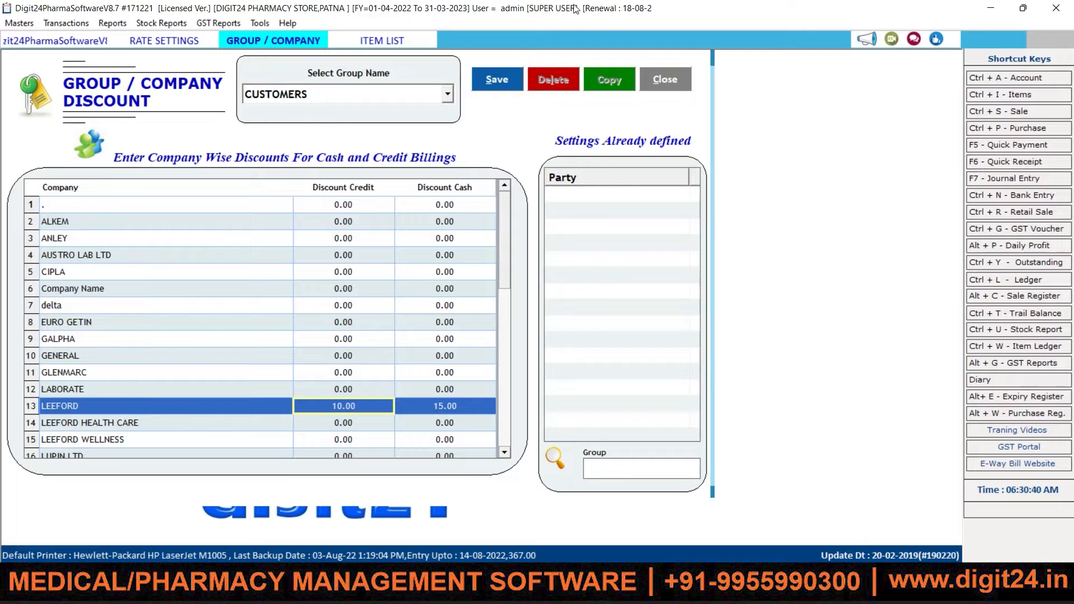
{"action": "left_click", "coordinate": [504, 79]}
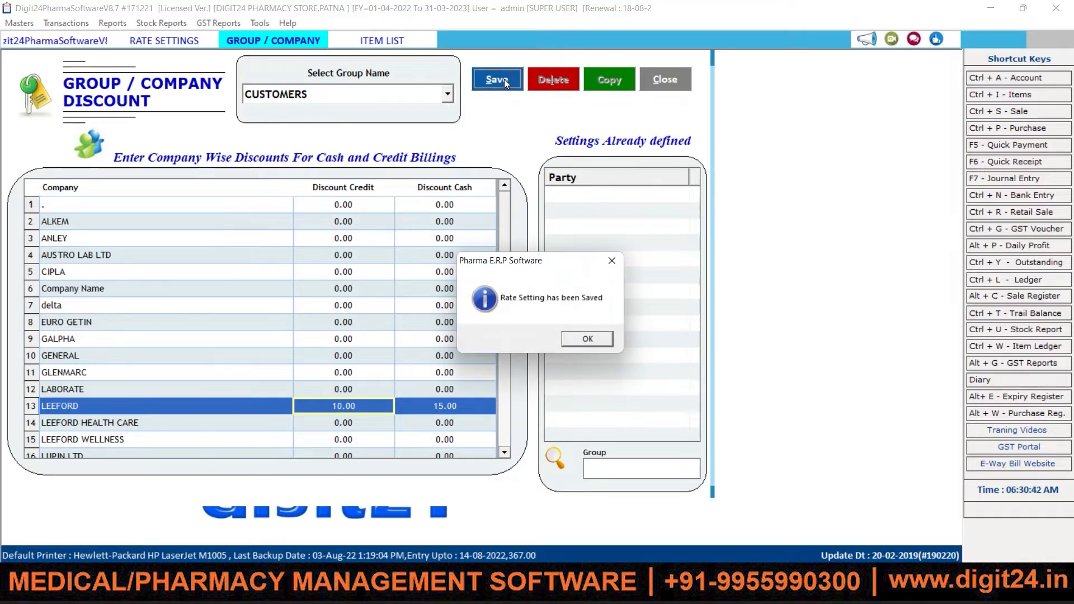
Step: Dismiss the saved message and close the item list and the Group/Company Discount window
{"action": "left_click", "coordinate": [604, 335]}
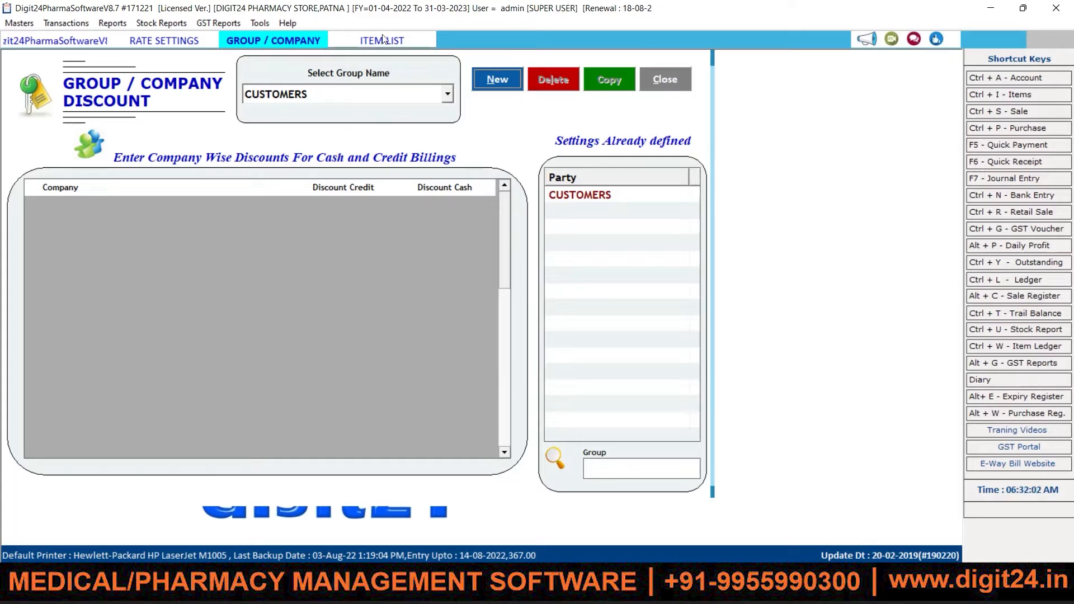
{"action": "left_click", "coordinate": [383, 39]}
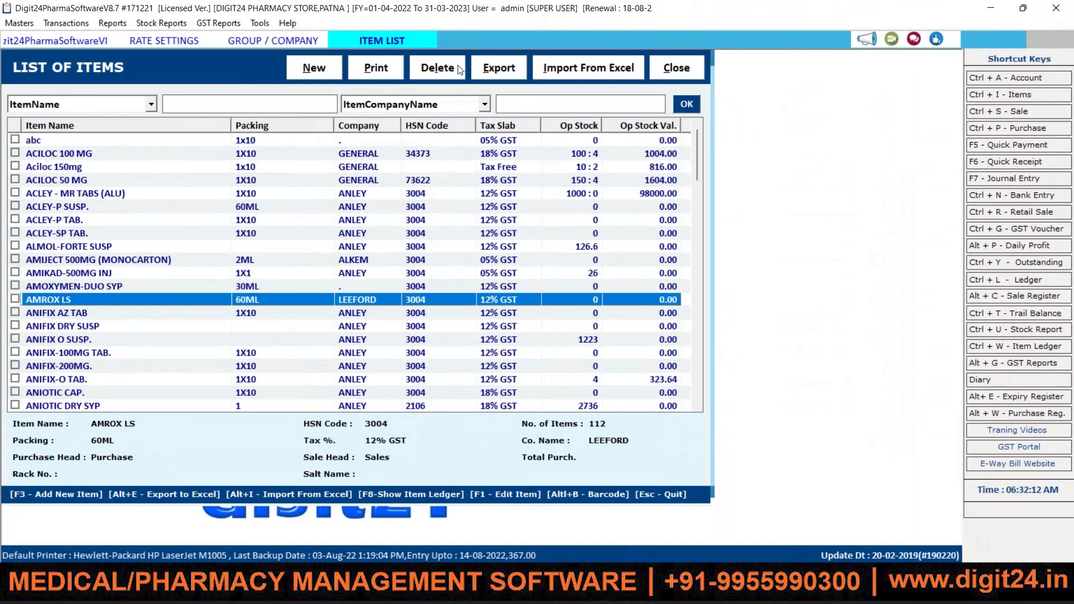
{"action": "left_click", "coordinate": [669, 69]}
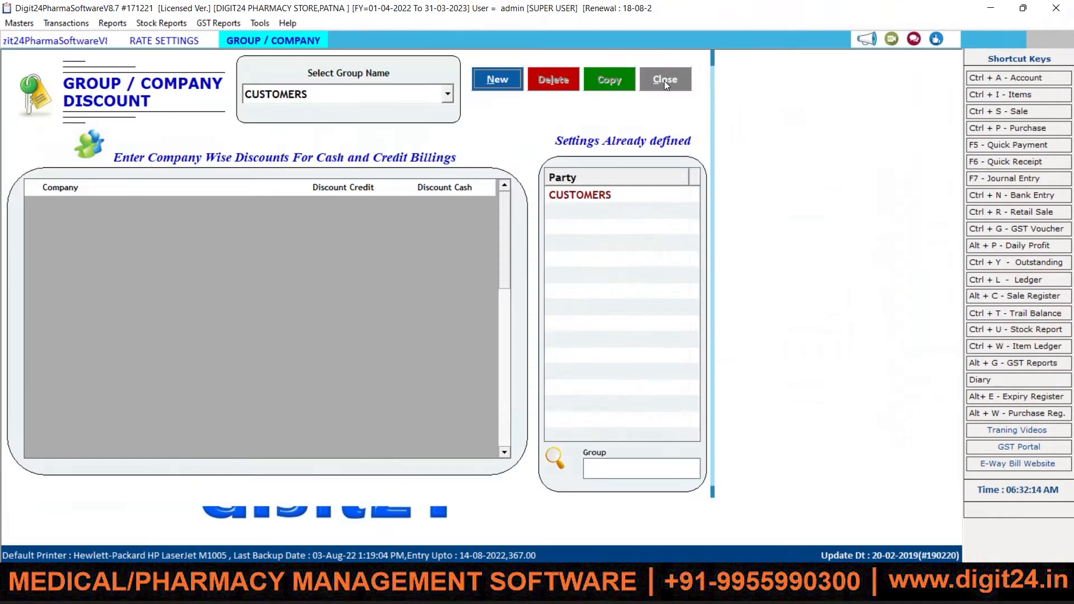
{"action": "left_click", "coordinate": [663, 81]}
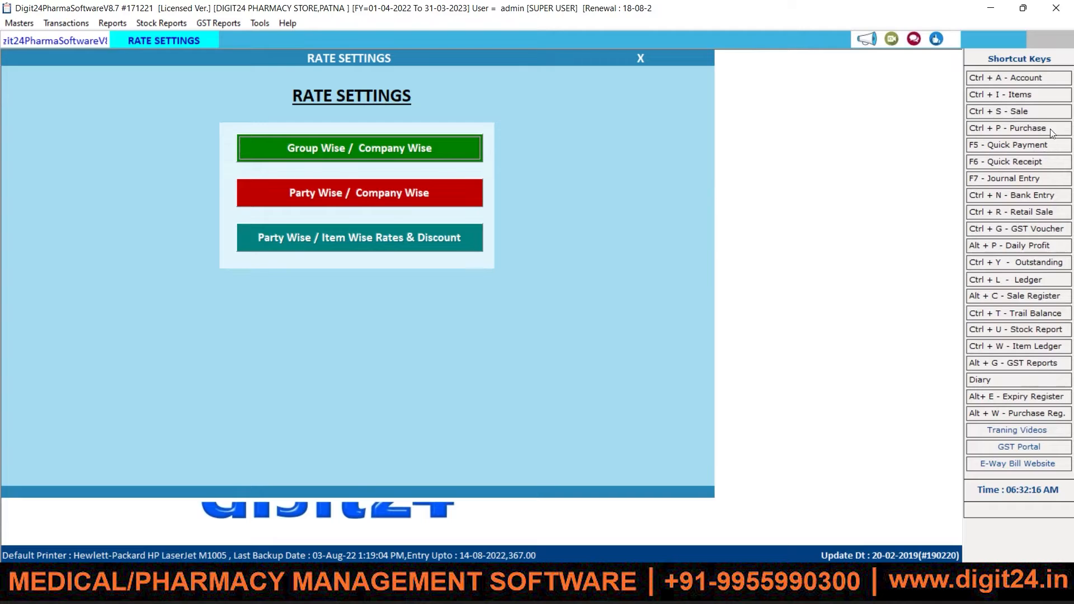
Step: Start a new sale bill, accept date 16-08-2022, and show the Credit/Cash terms list
{"action": "left_click", "coordinate": [1006, 115]}
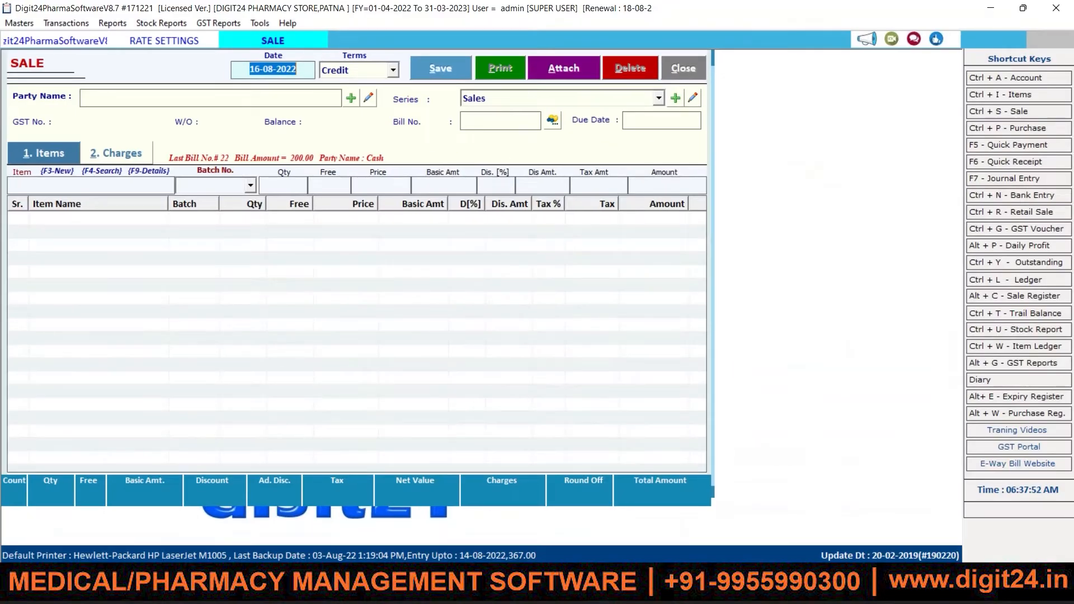
{"action": "key", "text": "Return"}
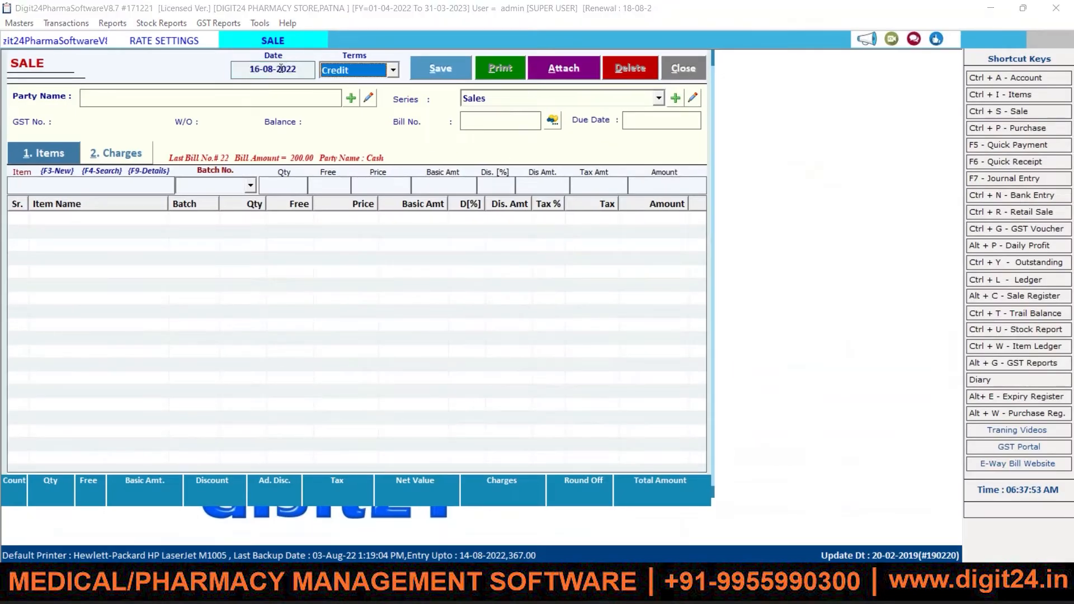
{"action": "left_click", "coordinate": [395, 69]}
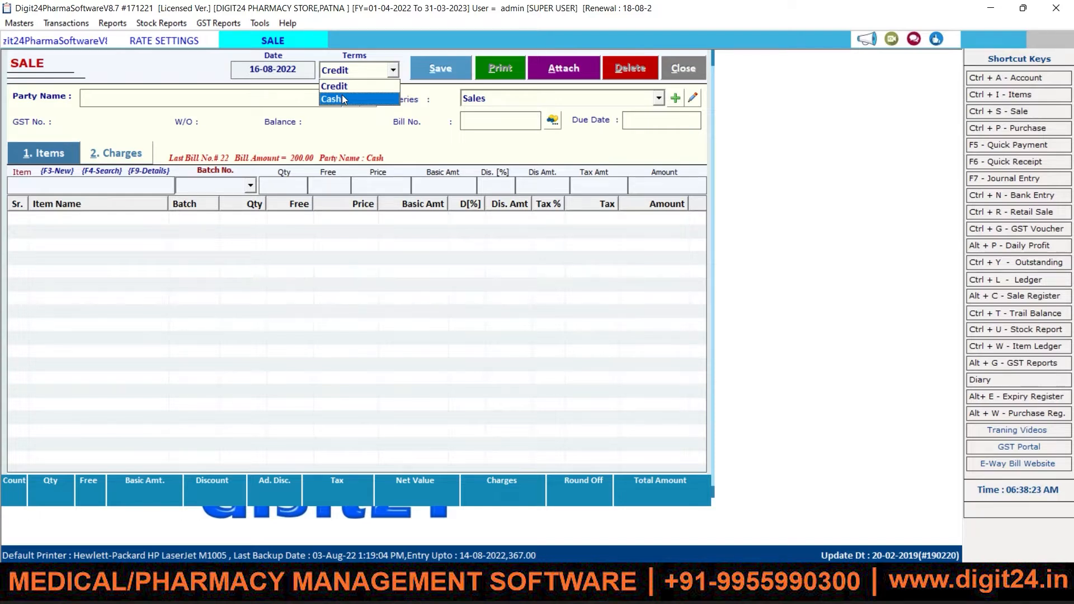
Step: Set the bill terms to Cash, select the Cash account, and begin adding a new party account
{"action": "left_click", "coordinate": [342, 98]}
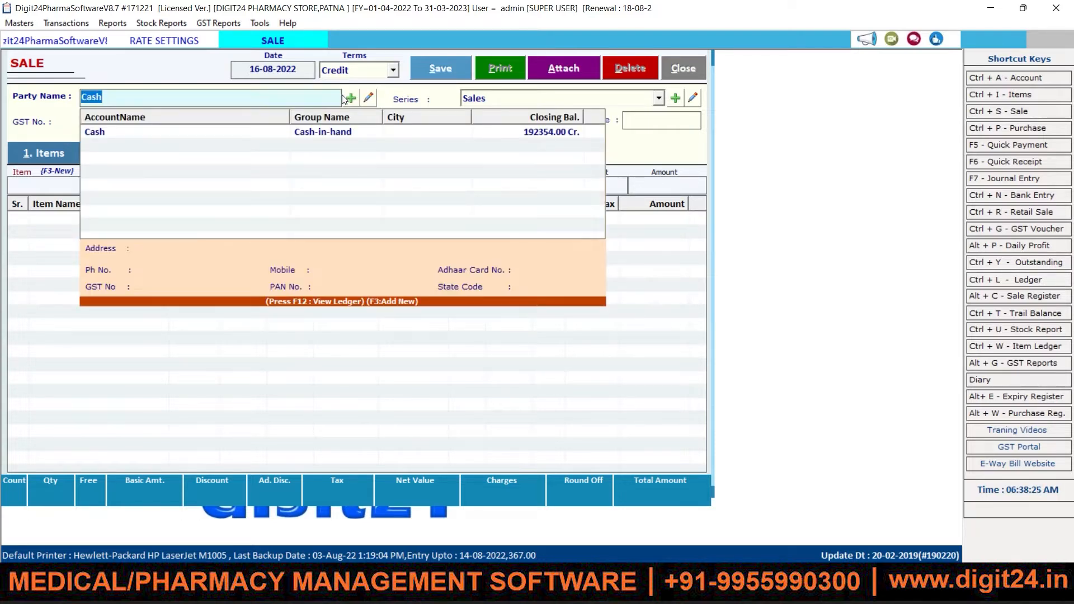
{"action": "left_click", "coordinate": [122, 133]}
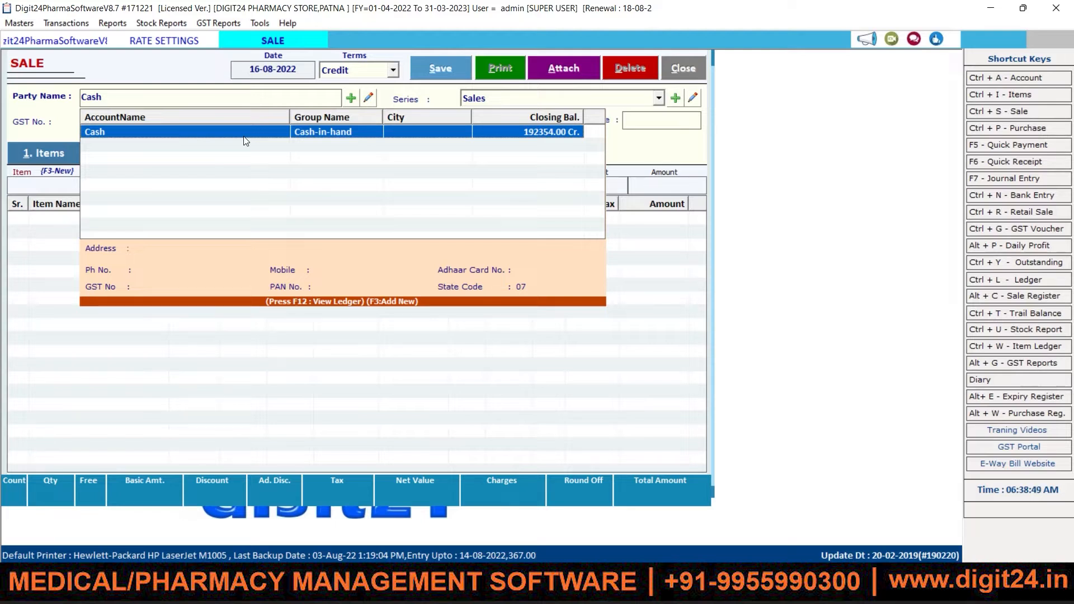
{"action": "left_click", "coordinate": [263, 96]}
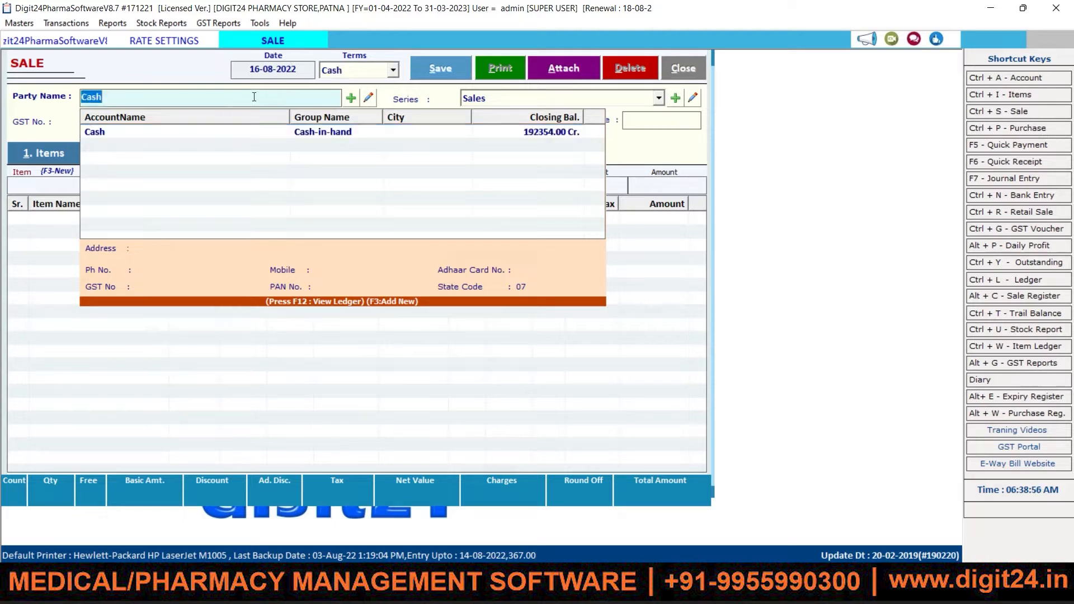
{"action": "left_click", "coordinate": [351, 99]}
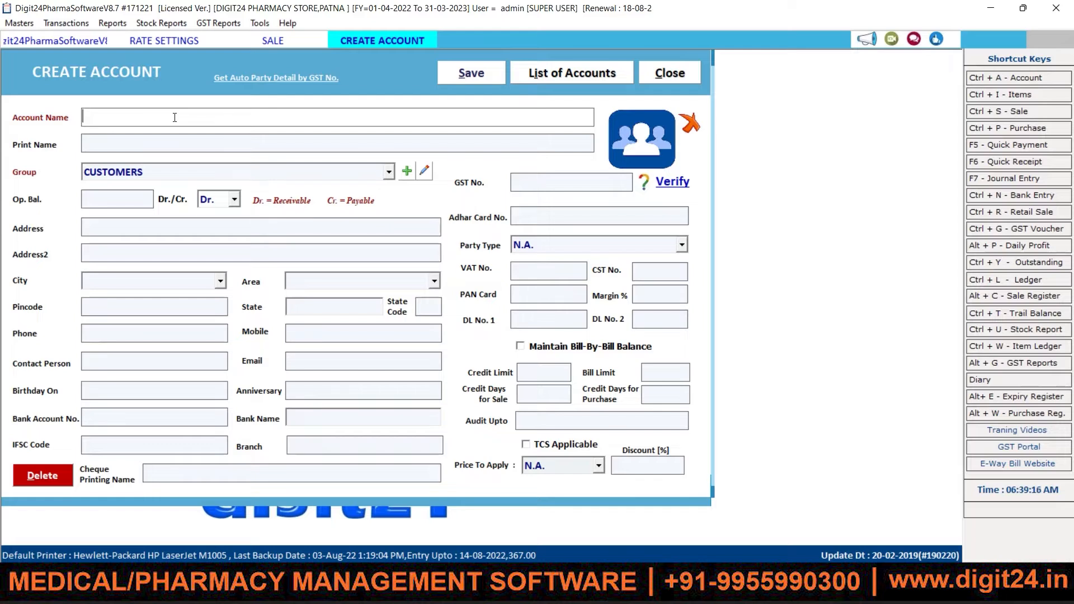
Step: Save the new account INTER MEDICAL CENTRE under group CUSTOMERS with state Delhi
{"action": "type", "text": "INTER"}
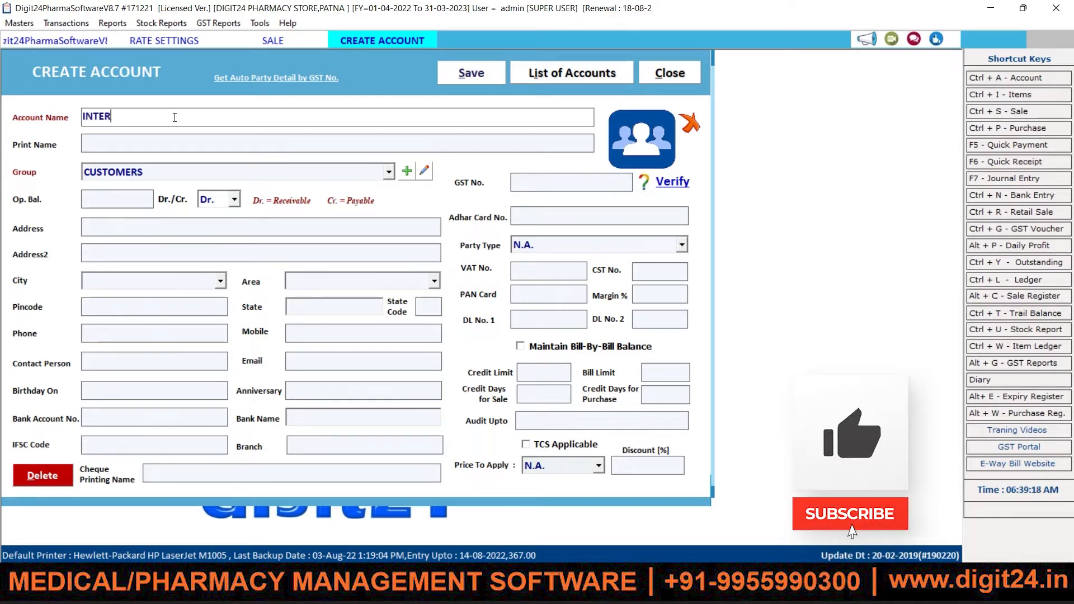
{"action": "type", "text": " MEDICA"}
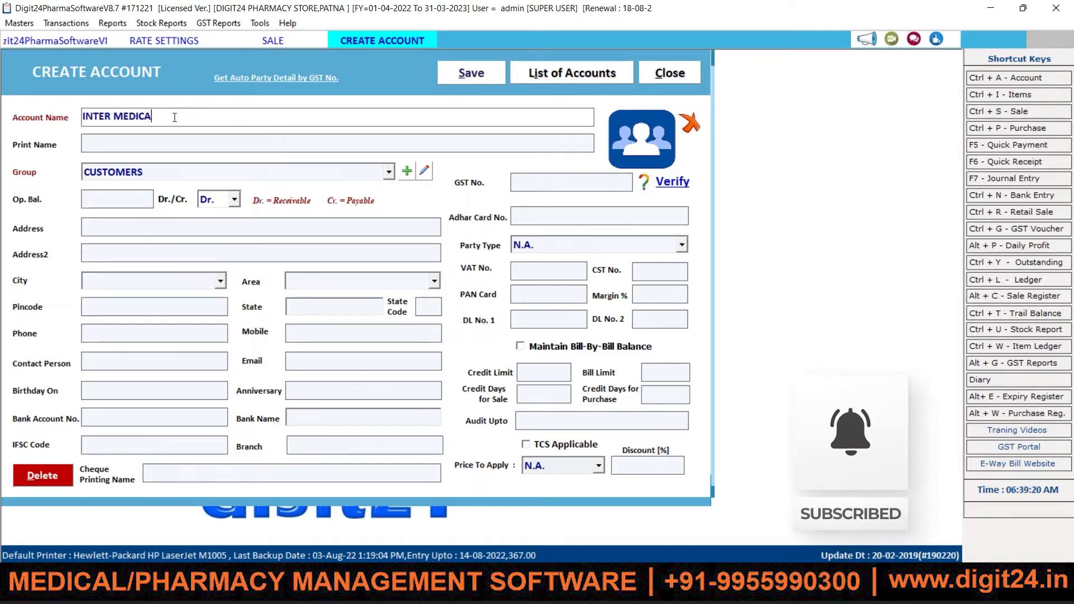
{"action": "type", "text": "L CENTR"}
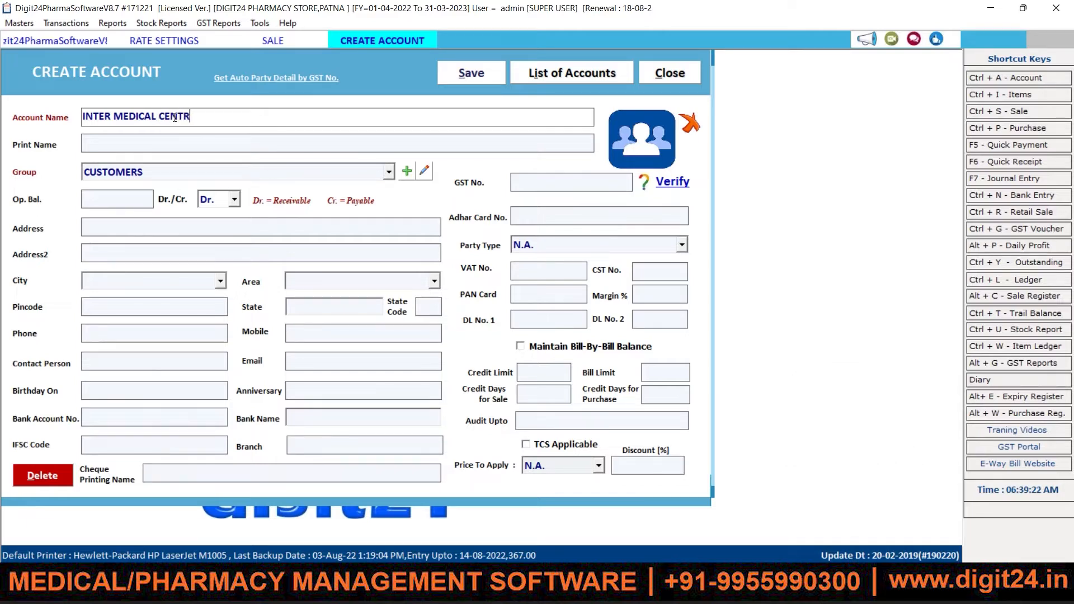
{"action": "type", "text": "E"}
{"action": "key", "text": "Return"}
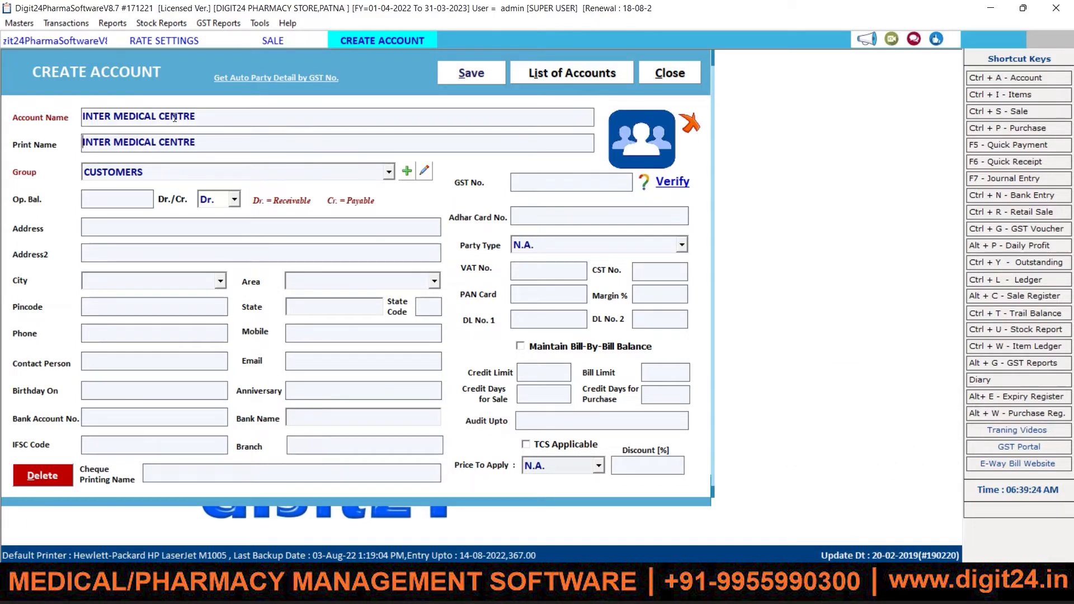
{"action": "key", "text": "Return"}
{"action": "key", "text": "Return"}
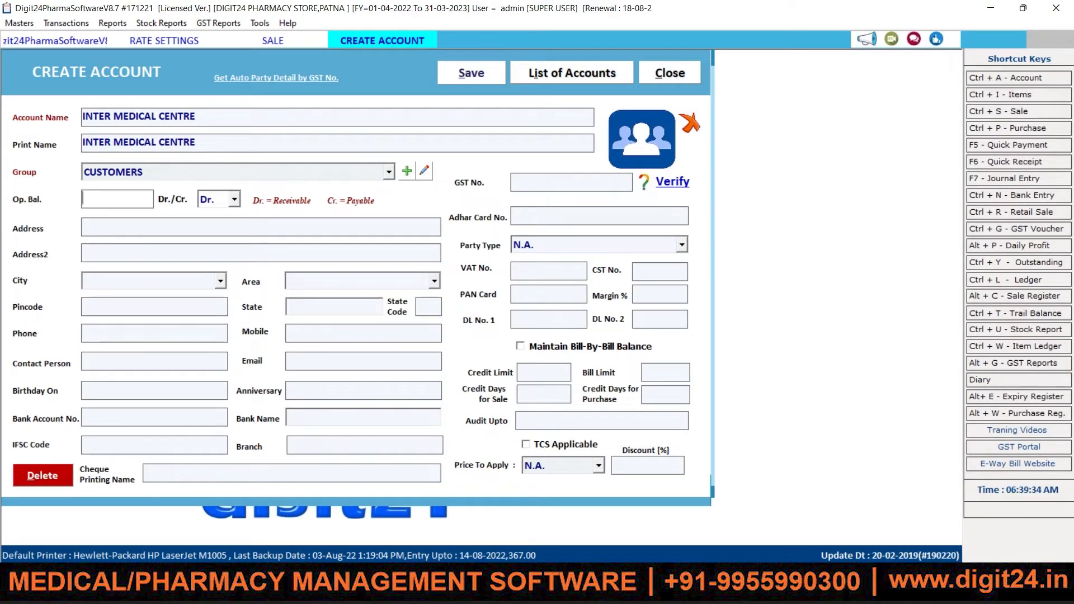
{"action": "key", "text": "Return"}
{"action": "key", "text": "Return"}
{"action": "key", "text": "Return"}
{"action": "key", "text": "Return"}
{"action": "key", "text": "Return"}
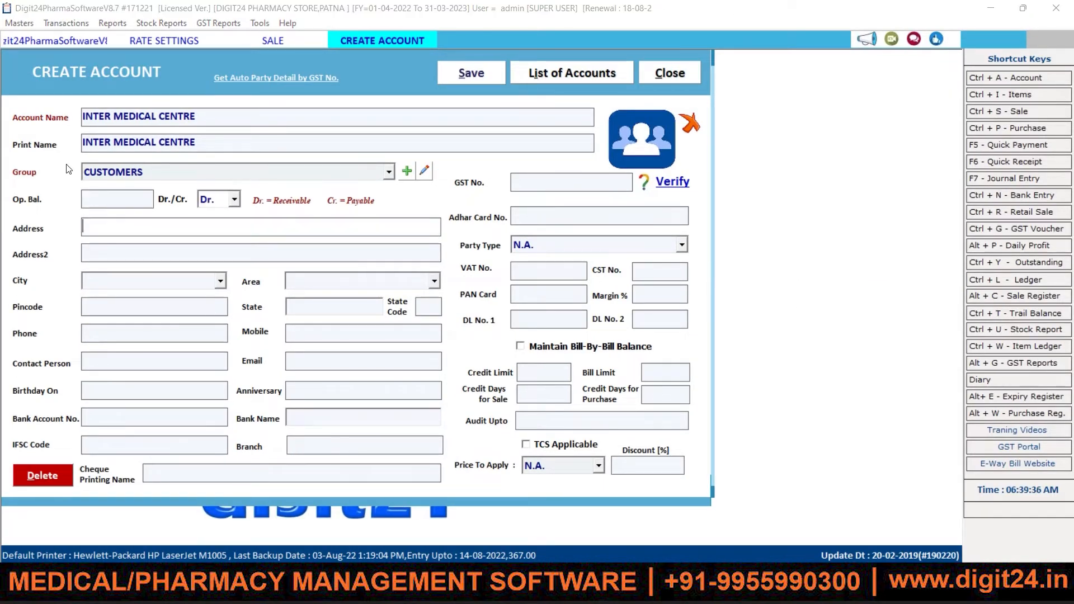
{"action": "key", "text": "Return"}
{"action": "key", "text": "Return"}
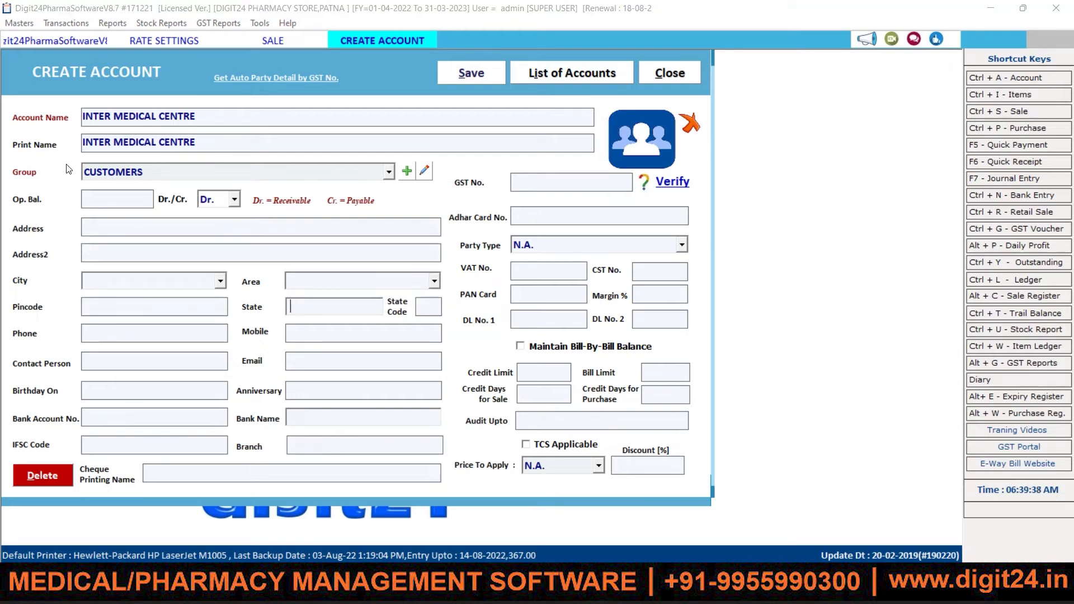
{"action": "type", "text": "Delhi"}
{"action": "key", "text": "Return"}
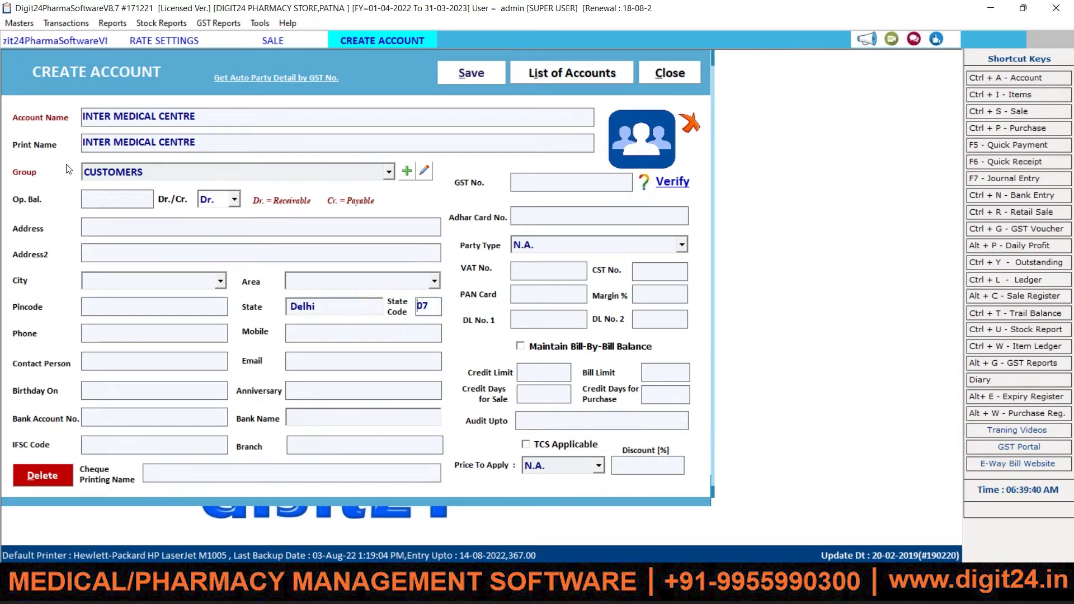
{"action": "key", "text": "Return"}
{"action": "key", "text": "Return"}
{"action": "key", "text": "Return"}
{"action": "key", "text": "Return"}
{"action": "key", "text": "Return"}
{"action": "key", "text": "Return"}
{"action": "key", "text": "Return"}
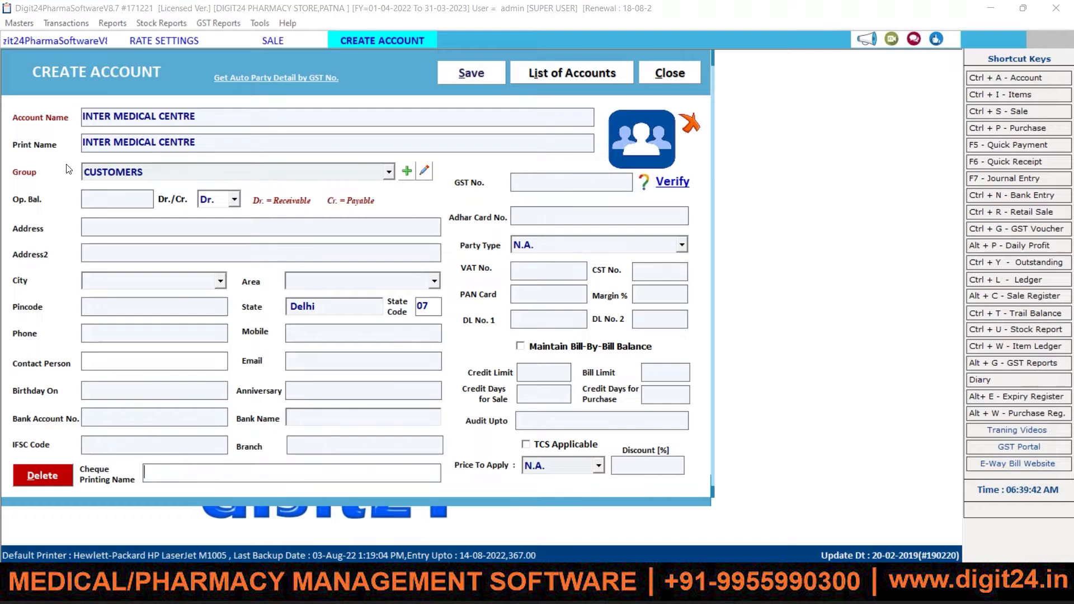
{"action": "key", "text": "Return"}
{"action": "key", "text": "Return"}
{"action": "key", "text": "Return"}
{"action": "key", "text": "Return"}
{"action": "key", "text": "Return"}
{"action": "key", "text": "Return"}
{"action": "key", "text": "Return"}
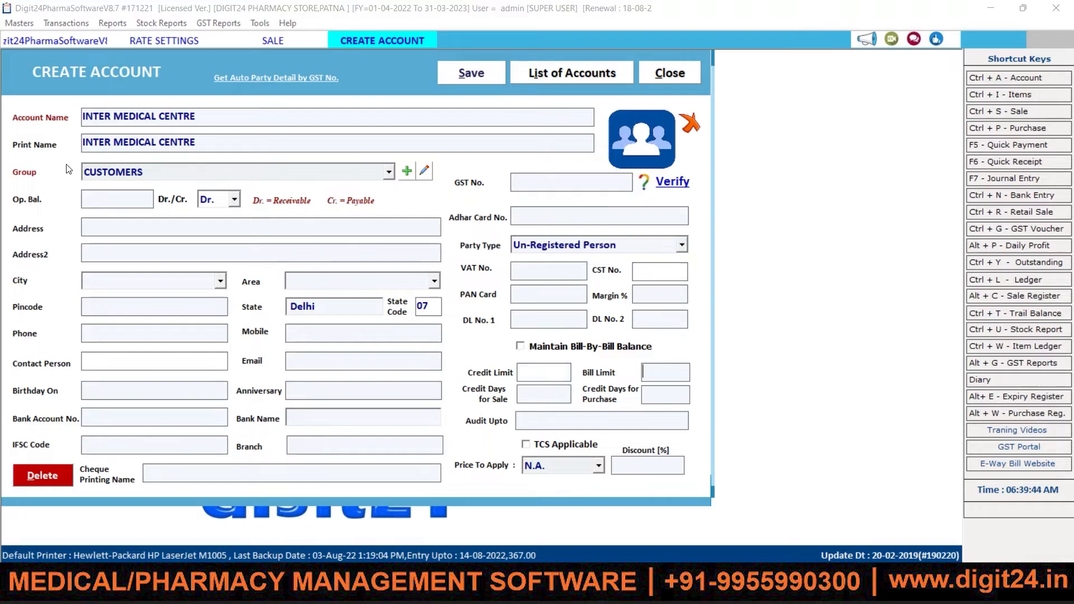
{"action": "key", "text": "Return"}
{"action": "key", "text": "Return"}
{"action": "key", "text": "Return"}
{"action": "key", "text": "Return"}
{"action": "key", "text": "Return"}
{"action": "key", "text": "Return"}
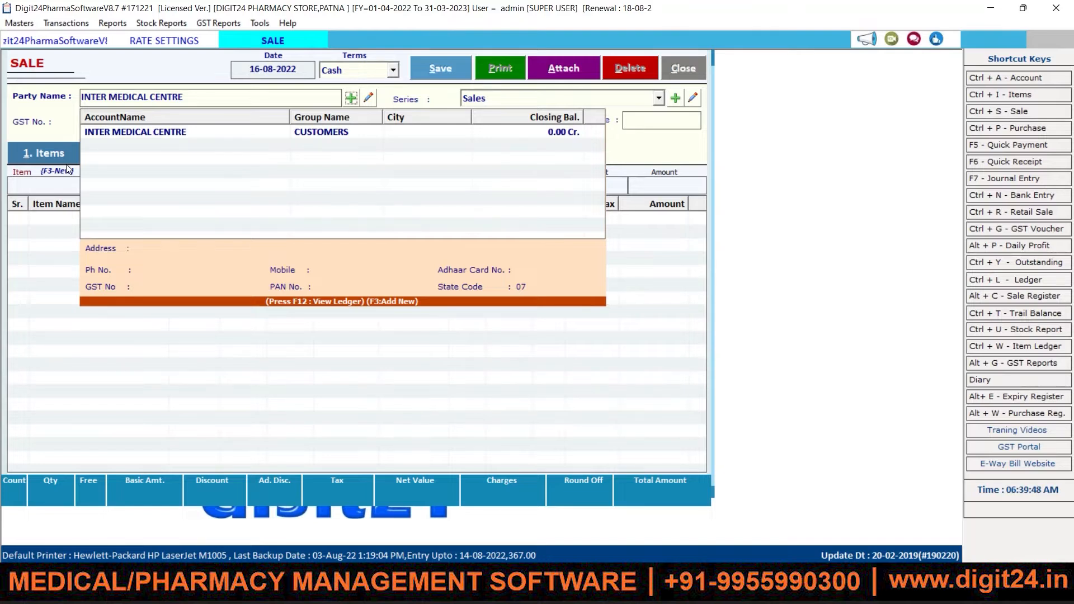
Step: Select INTER MEDICAL CENTRE as the party, confirm it, and advance past bill number 23 to items
{"action": "key", "text": "Tab"}
{"action": "key", "text": "Tab"}
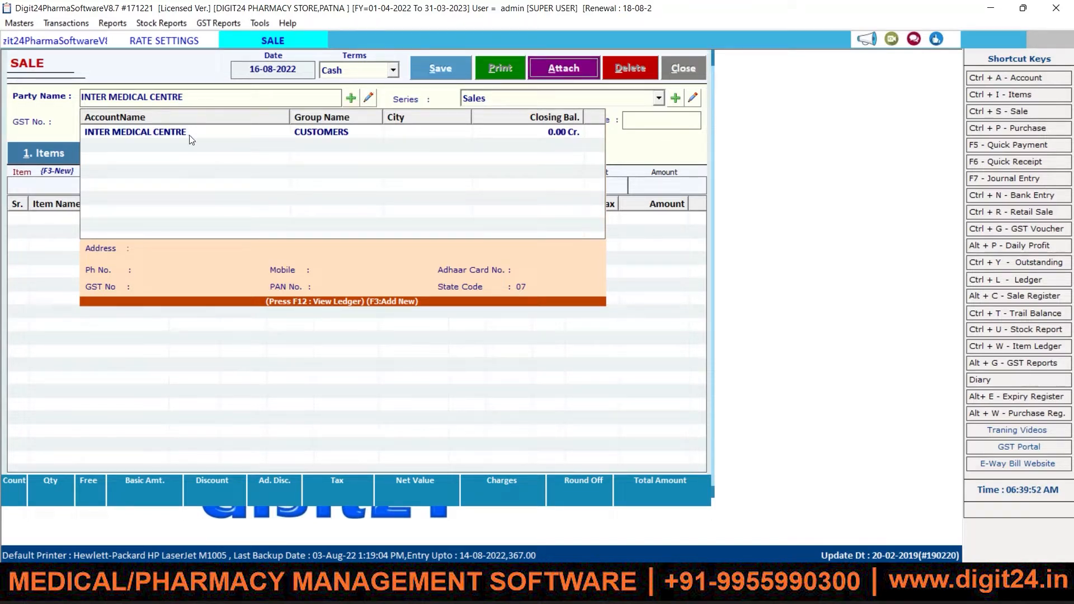
{"action": "left_click", "coordinate": [192, 139]}
{"action": "key", "text": "Return"}
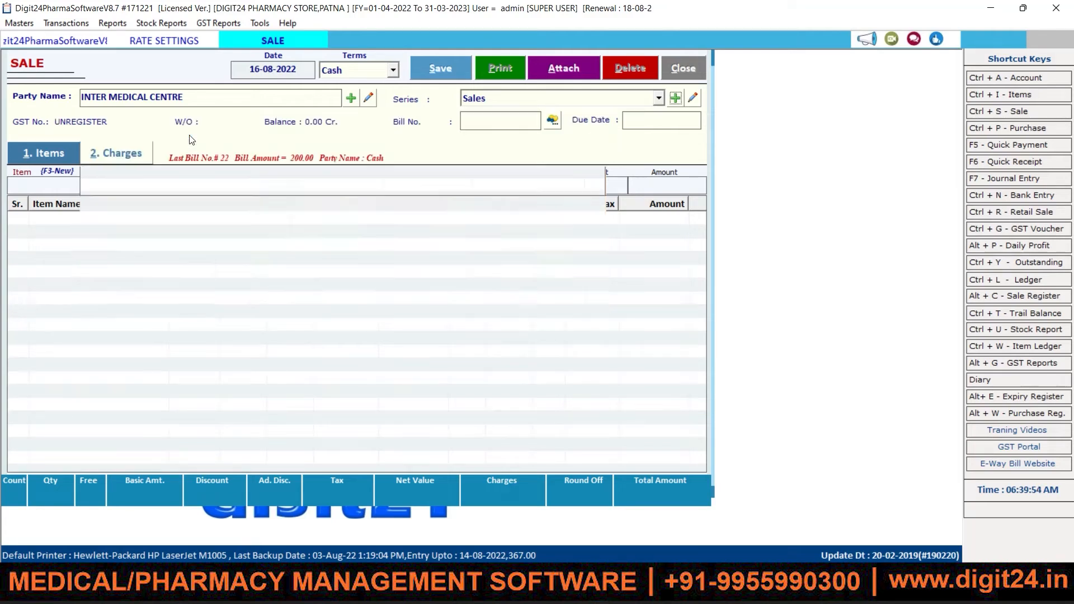
{"action": "key", "text": "Return"}
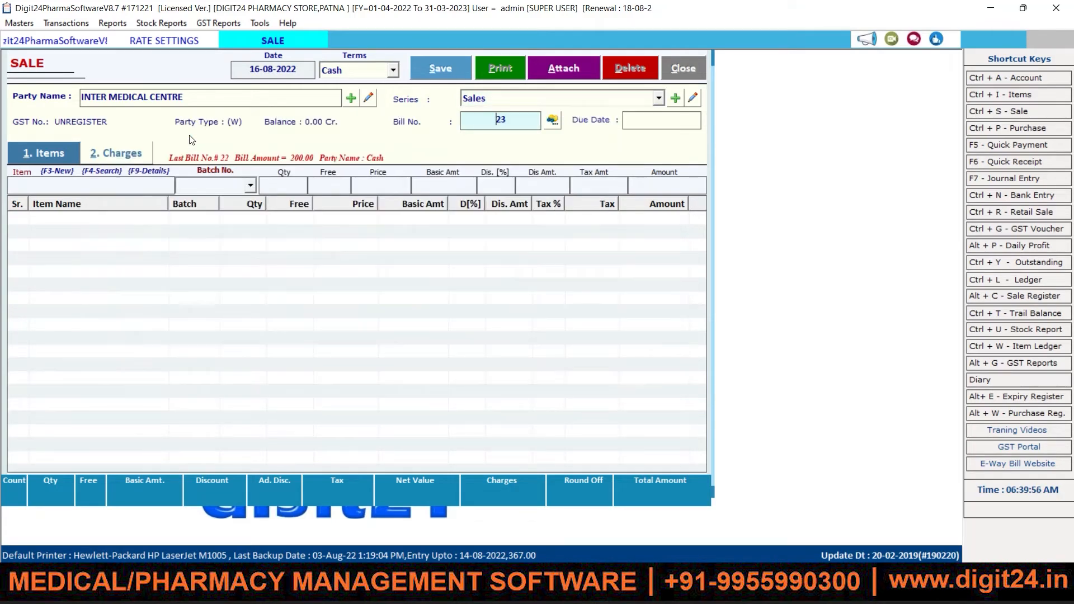
{"action": "key", "text": "Return"}
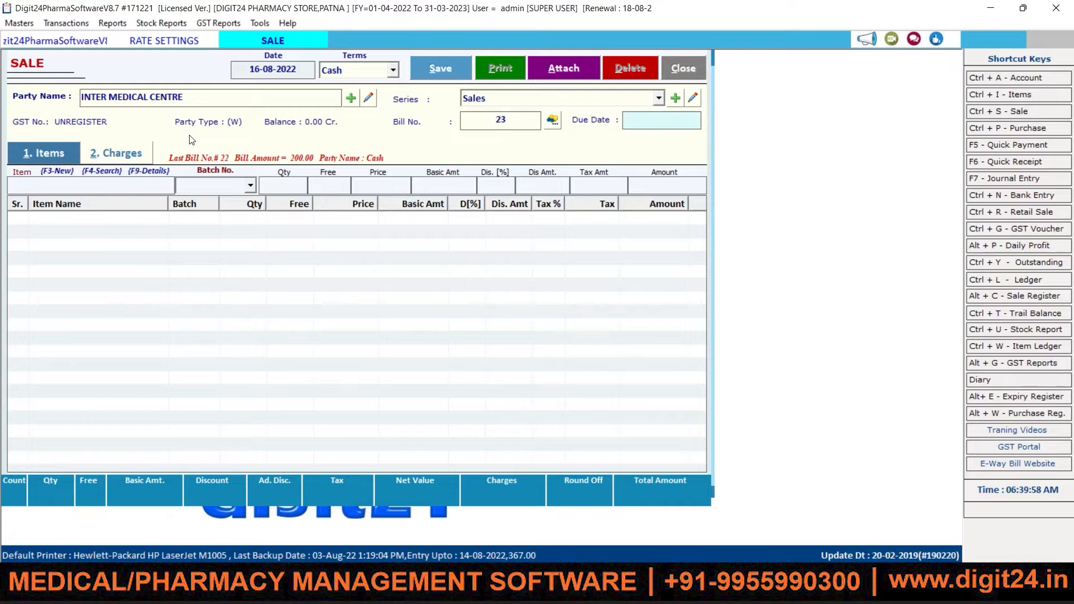
{"action": "key", "text": "Return"}
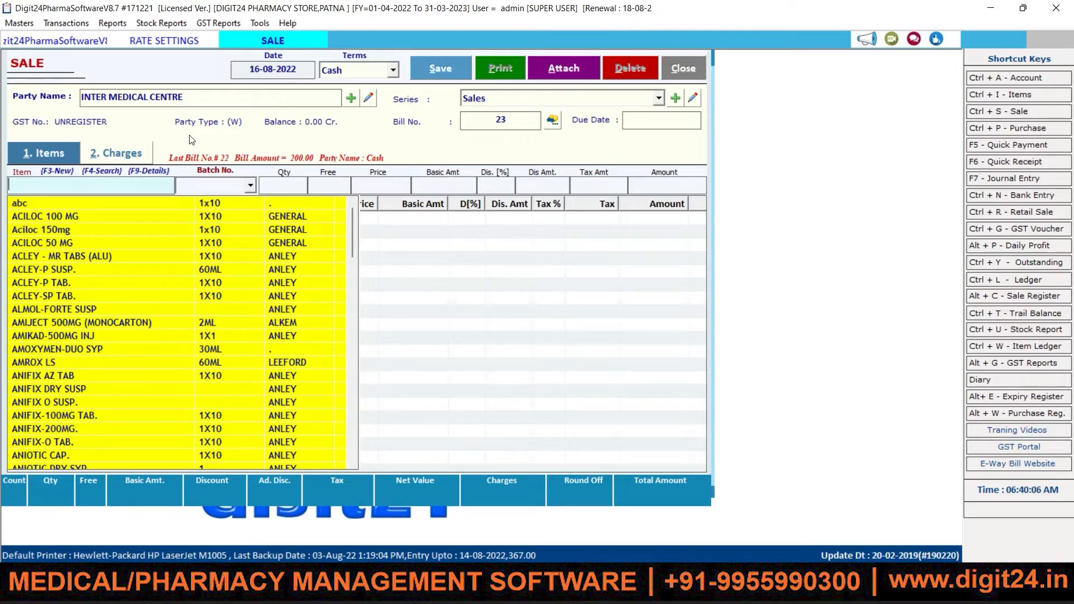
Step: Enter AMROX LS (searched as AMR) from batch 1AS62 on the bill line
{"action": "type", "text": "AMR"}
{"action": "key", "text": "Down"}
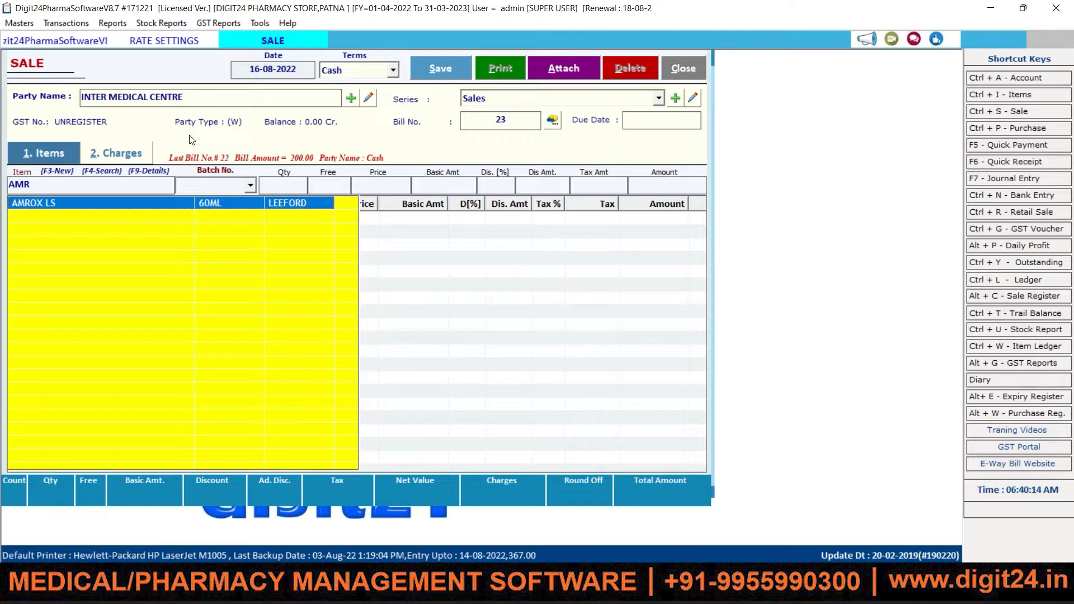
{"action": "key", "text": "Return"}
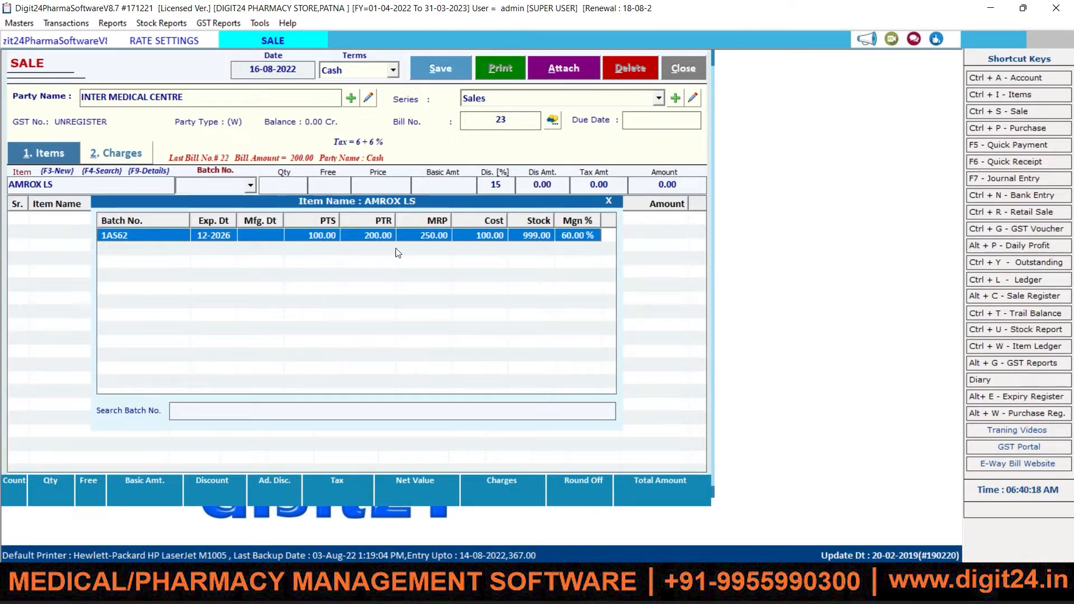
{"action": "key", "text": "Return"}
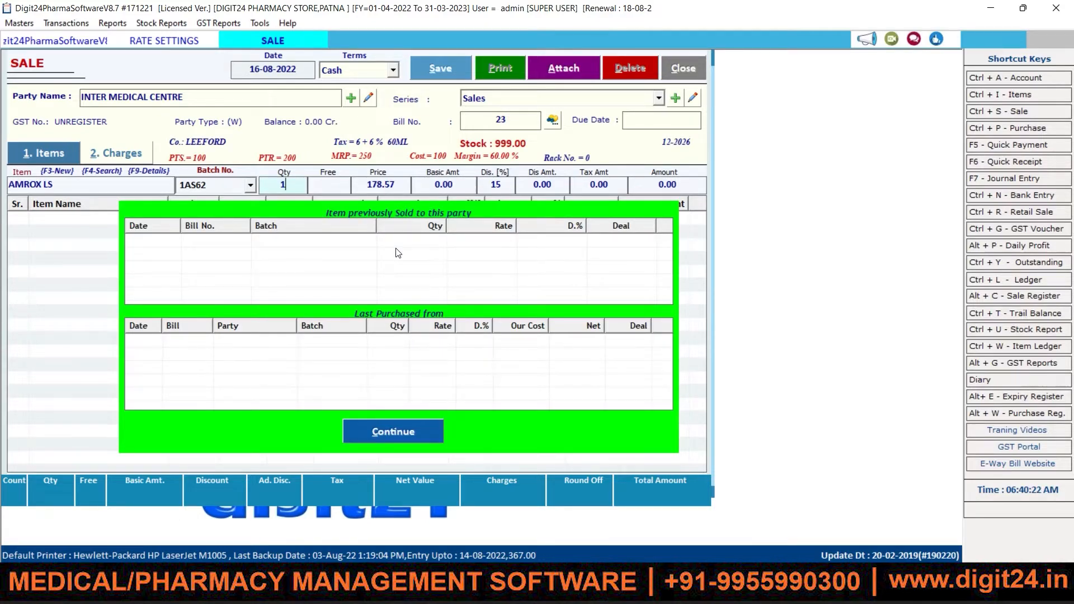
{"action": "key", "text": "Return"}
{"action": "key", "text": "Return"}
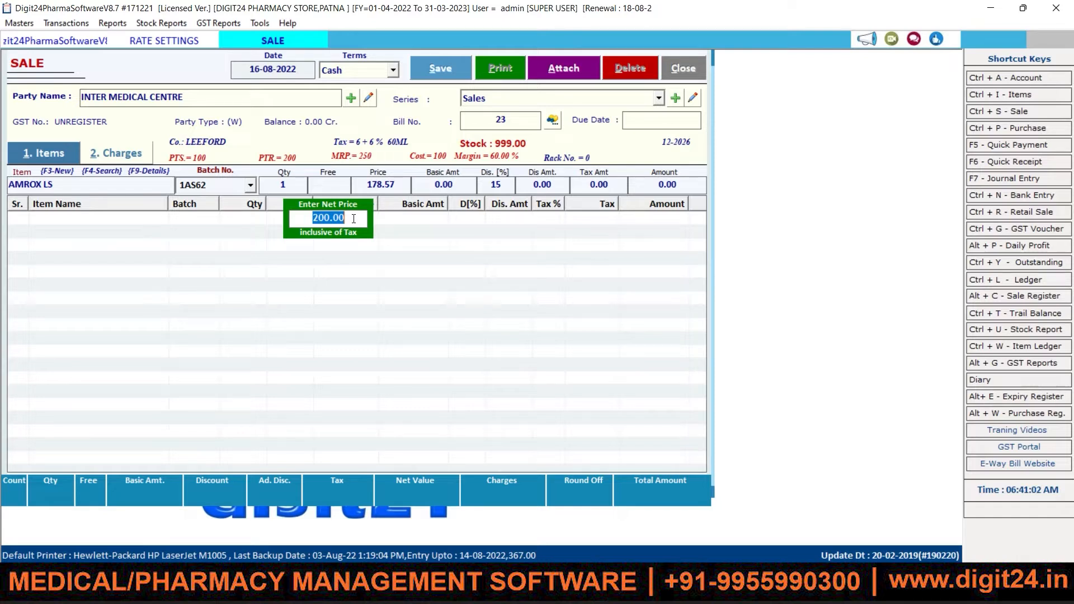
Step: Accept net price 200.00 with 15% discount, add the 170.00 AMROX LS line, and save the bill
{"action": "key", "text": "Return"}
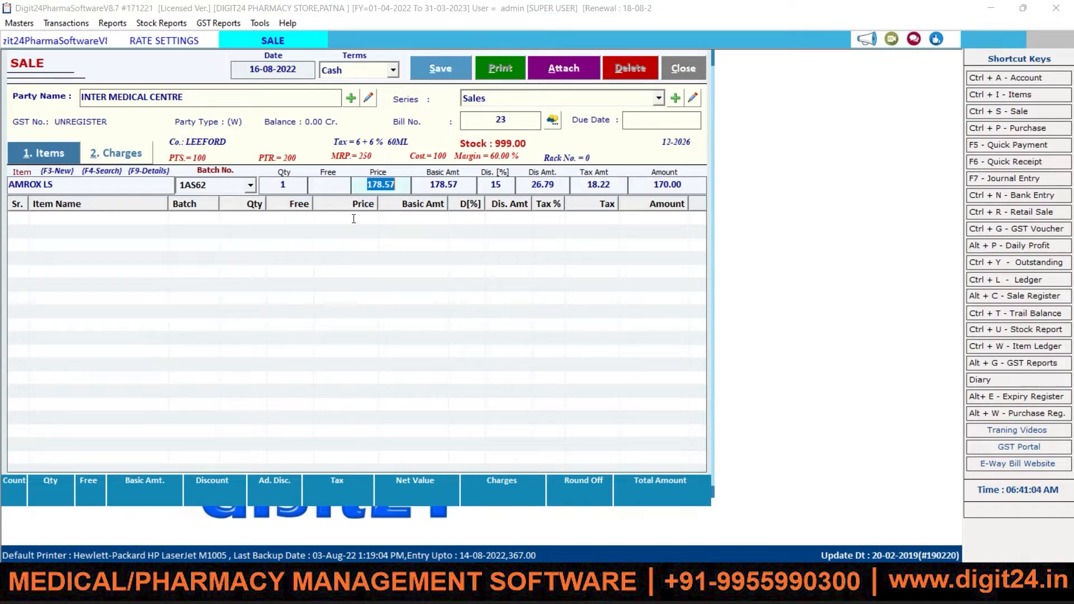
{"action": "key", "text": "Return"}
{"action": "key", "text": "Return"}
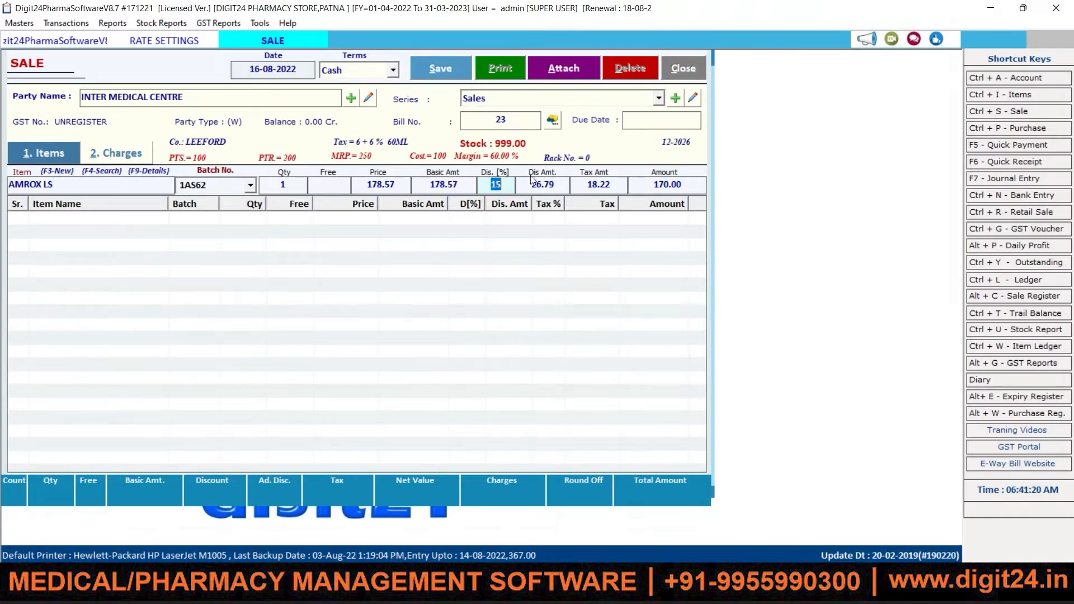
{"action": "left_click", "coordinate": [509, 182]}
{"action": "key", "text": "Return"}
{"action": "key", "text": "Return"}
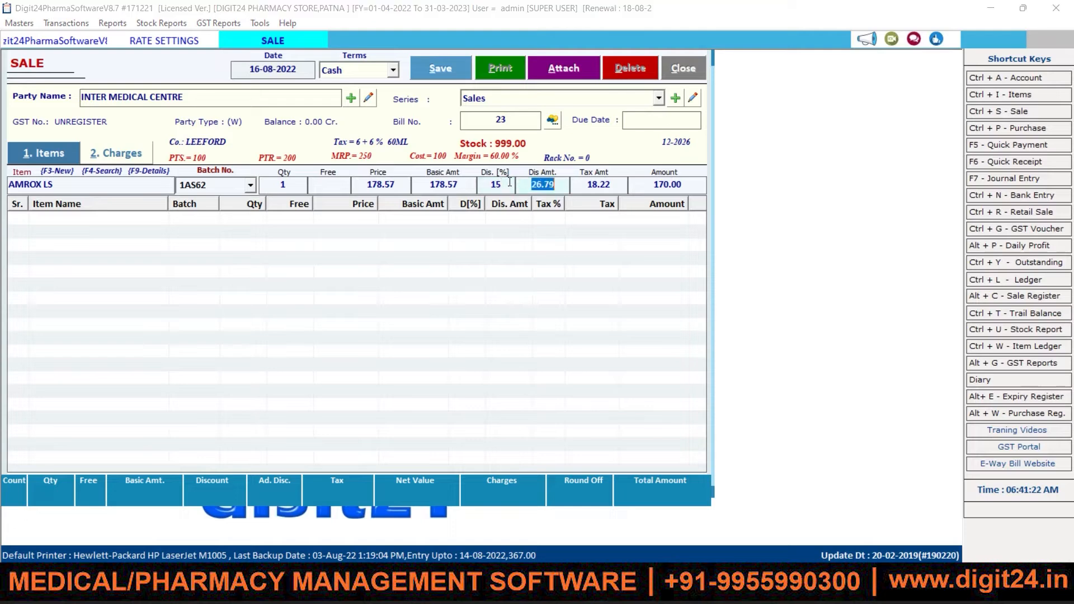
{"action": "key", "text": "Return"}
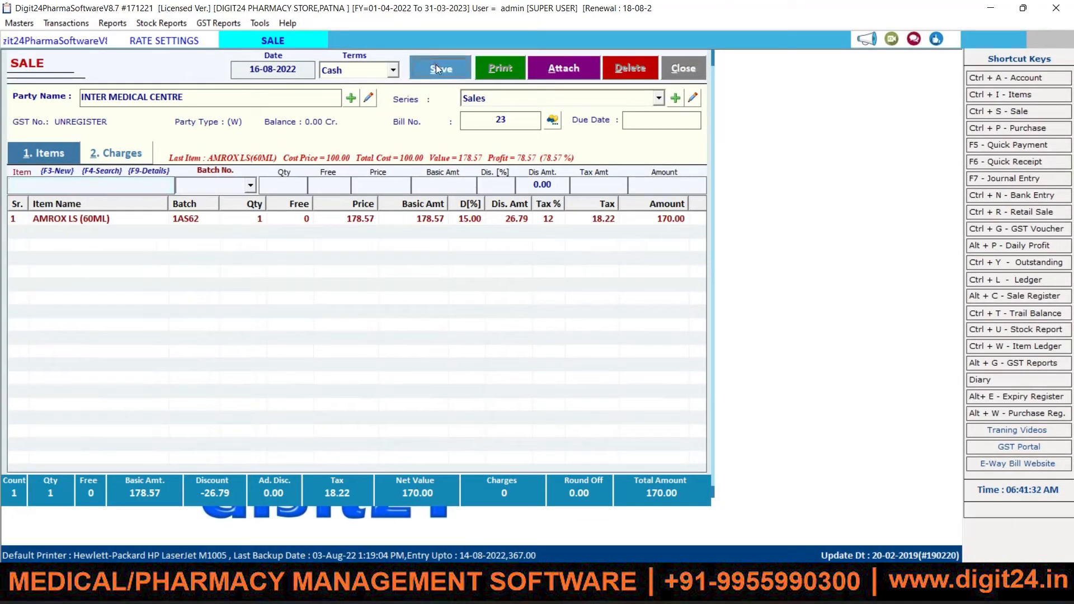
{"action": "left_click", "coordinate": [435, 66]}
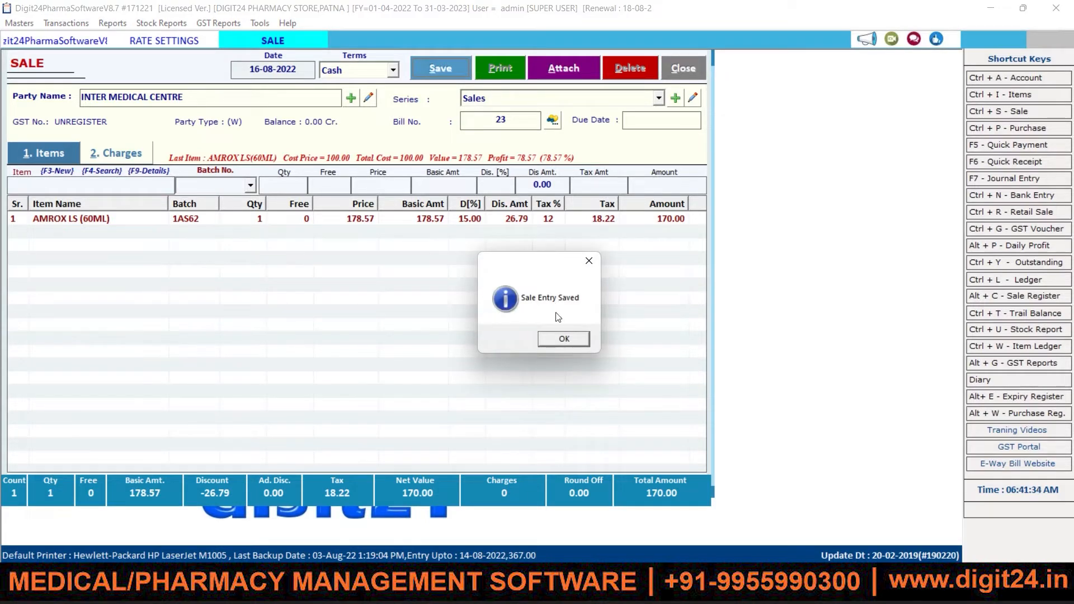
Step: Acknowledge the saved sale, choose to print, and preview bill 23 in QUICK SALE format
{"action": "left_click", "coordinate": [565, 337]}
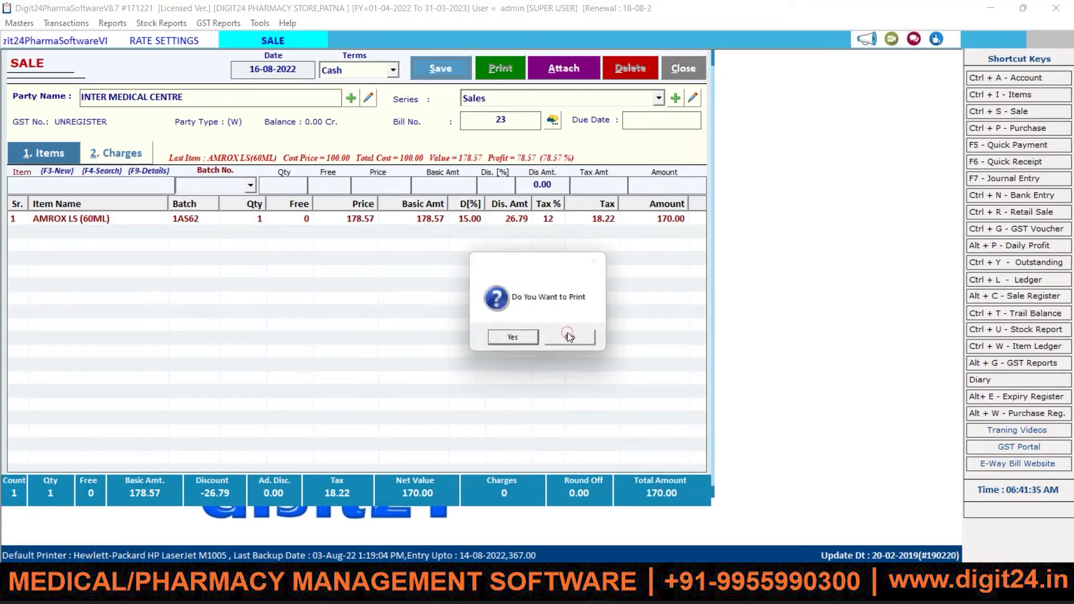
{"action": "left_click", "coordinate": [519, 339]}
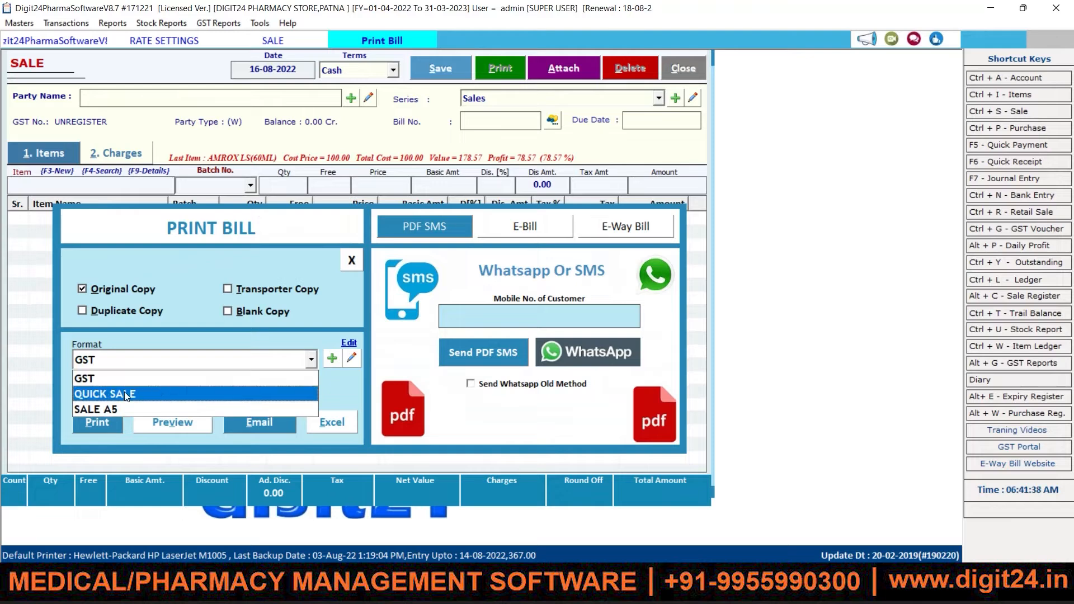
{"action": "left_click", "coordinate": [123, 394]}
{"action": "left_click", "coordinate": [106, 421]}
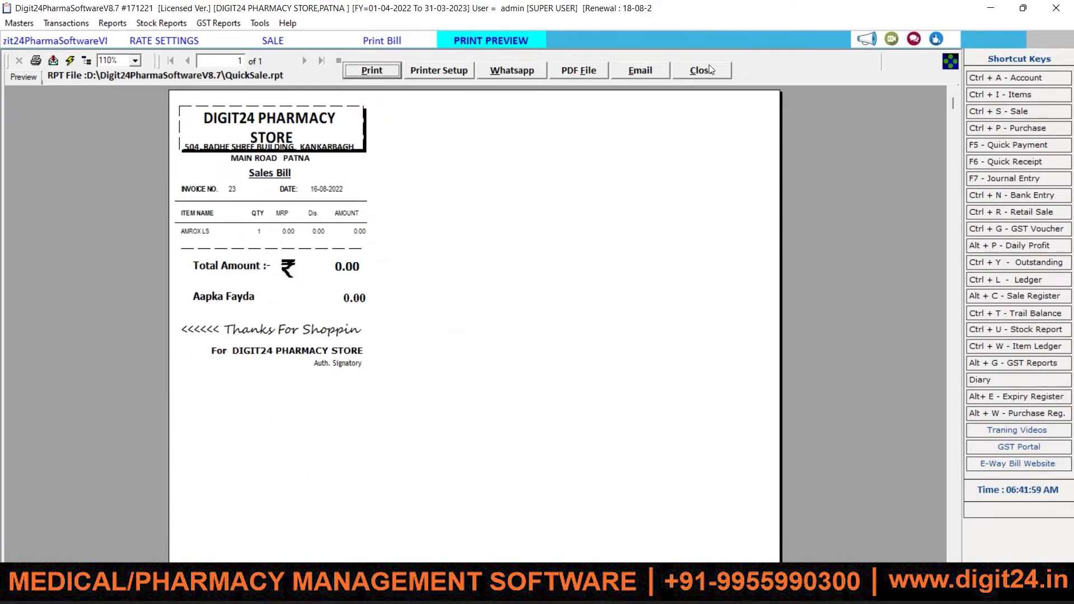
{"action": "left_click", "coordinate": [709, 69]}
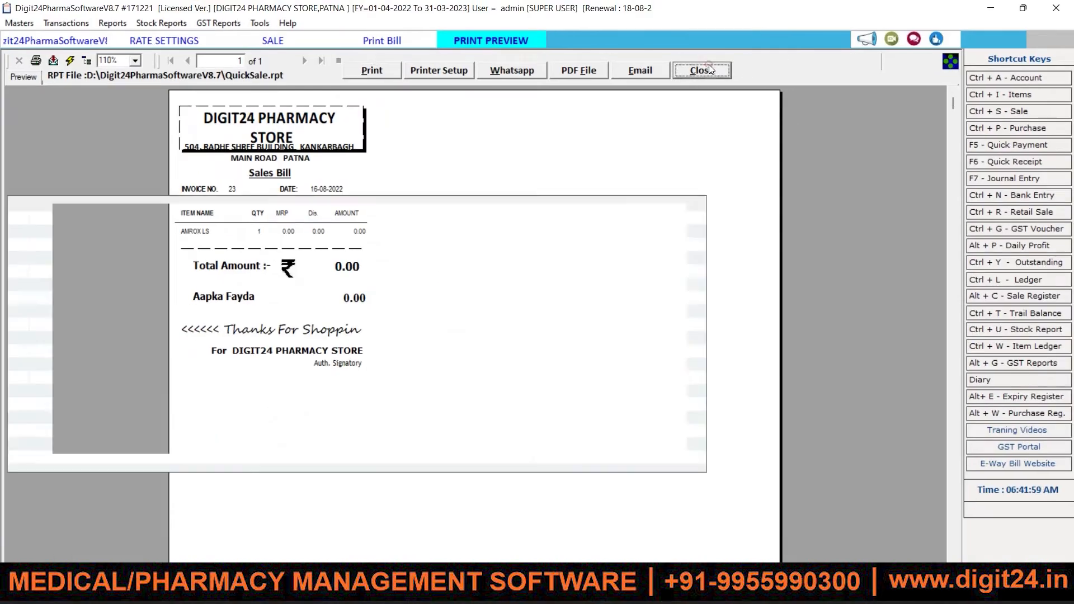
Step: Preview bill 23 in the SALE A5 format
{"action": "left_click", "coordinate": [163, 359]}
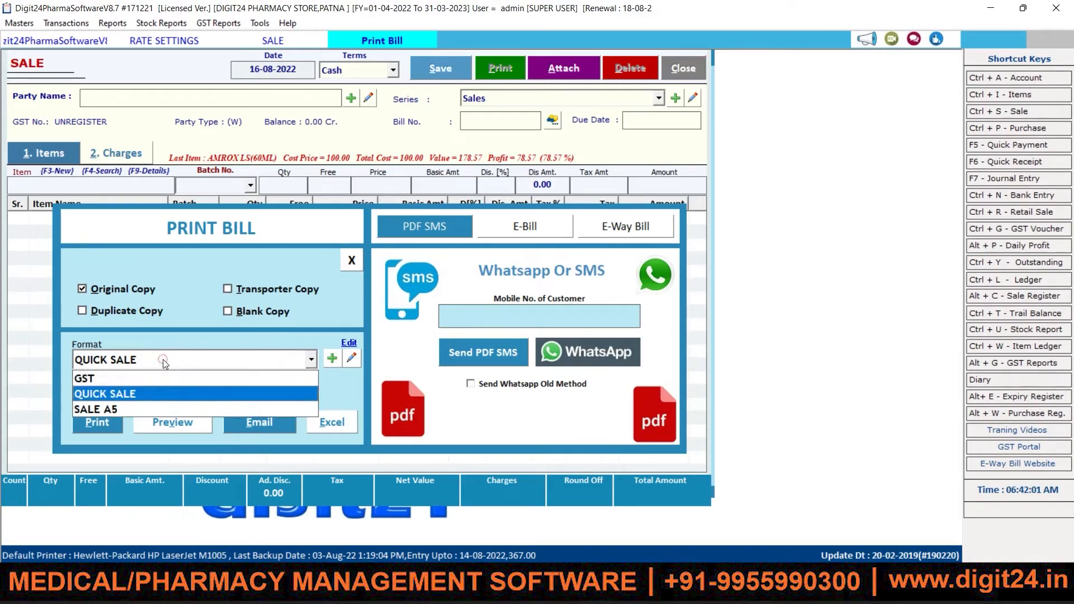
{"action": "left_click", "coordinate": [117, 409]}
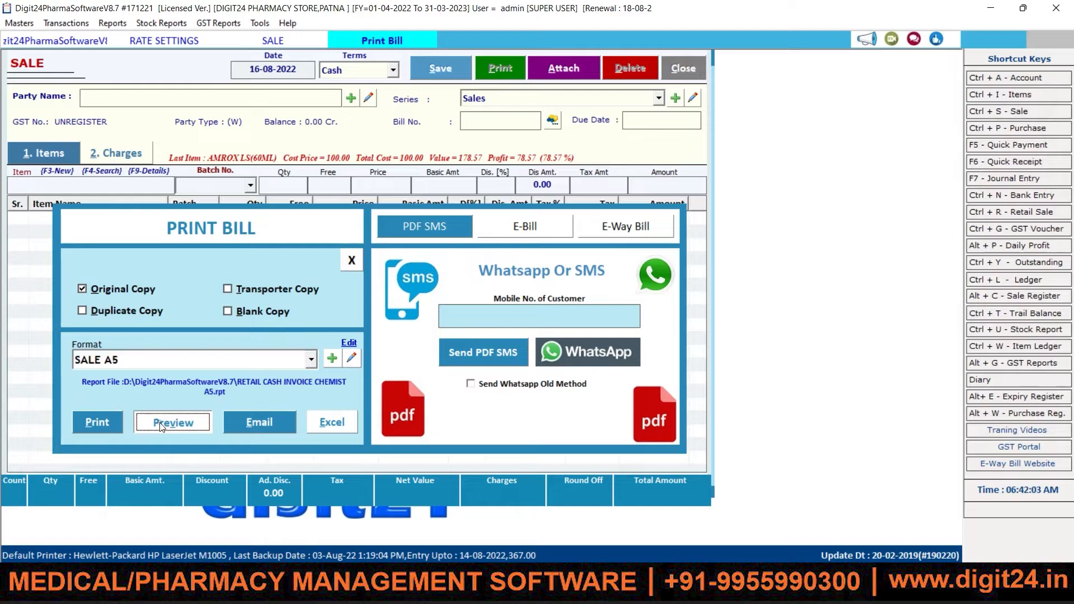
{"action": "left_click", "coordinate": [196, 422]}
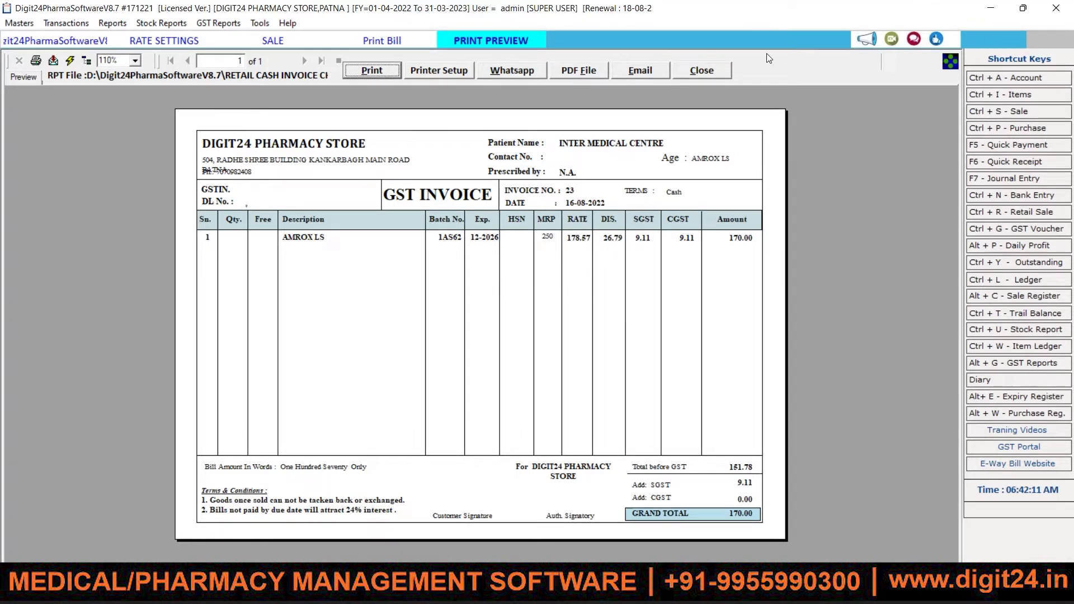
{"action": "left_click", "coordinate": [701, 70]}
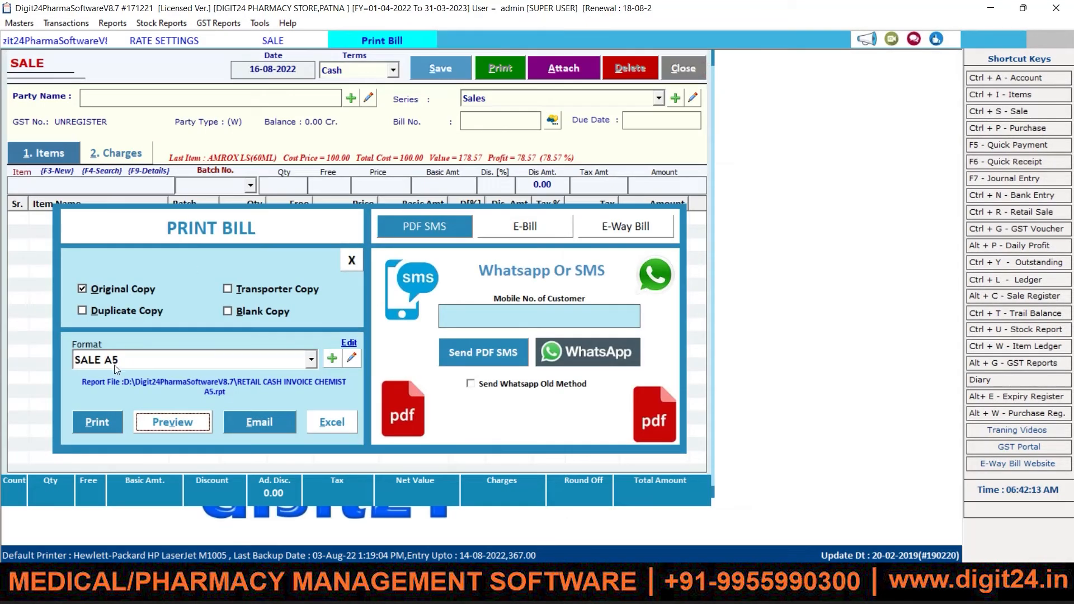
Step: Switch the format to GST and preview bill 23 as a GST invoice
{"action": "left_click", "coordinate": [114, 365]}
{"action": "left_click", "coordinate": [114, 378]}
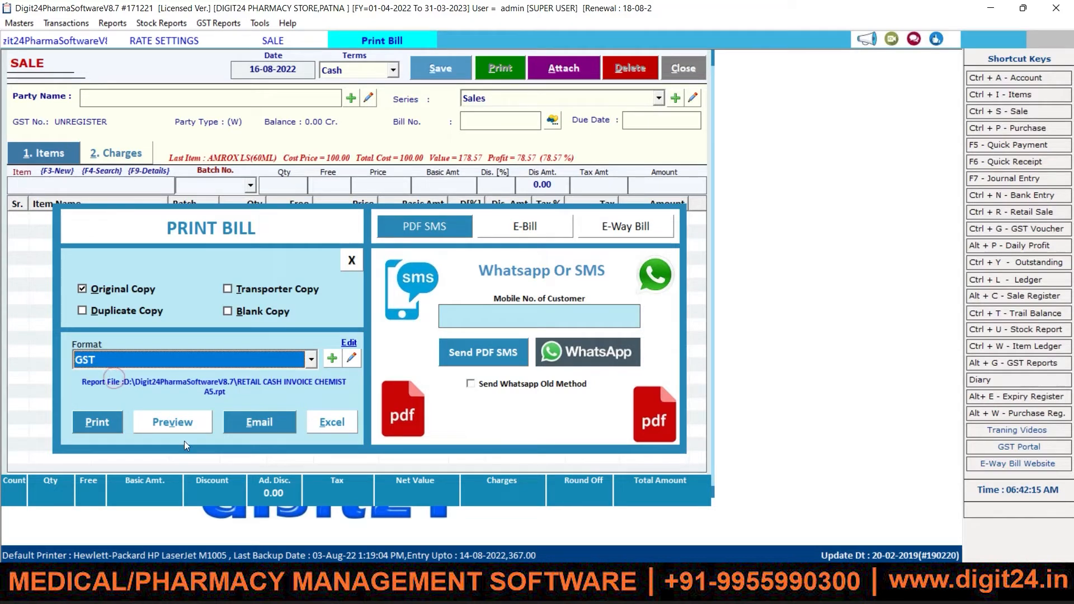
{"action": "left_click", "coordinate": [170, 421]}
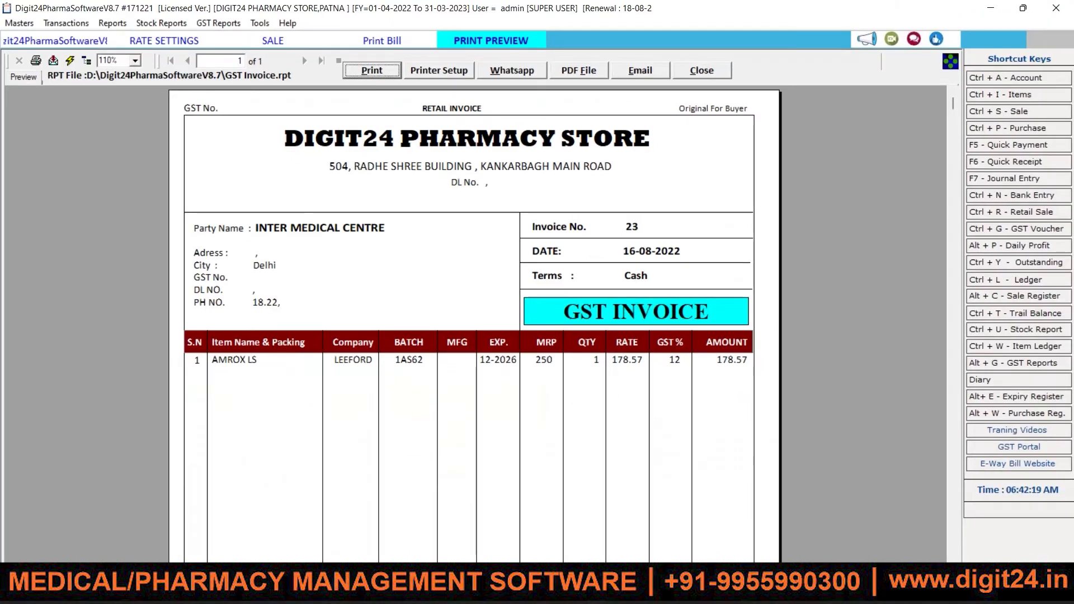
{"action": "left_click_drag", "start_coordinate": [953, 98], "coordinate": [931, 19]}
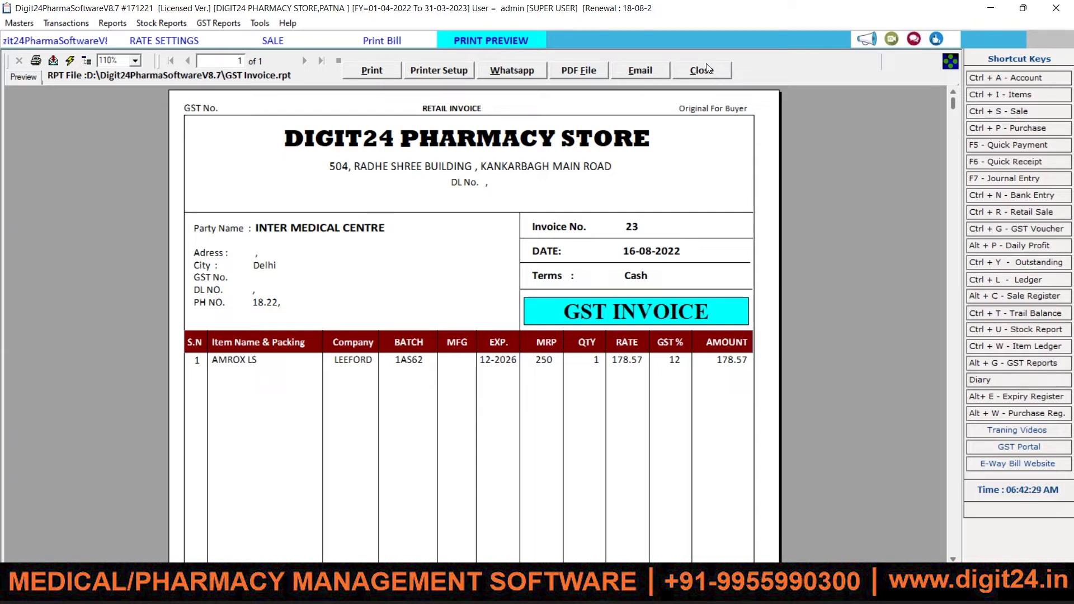
{"action": "left_click", "coordinate": [709, 70]}
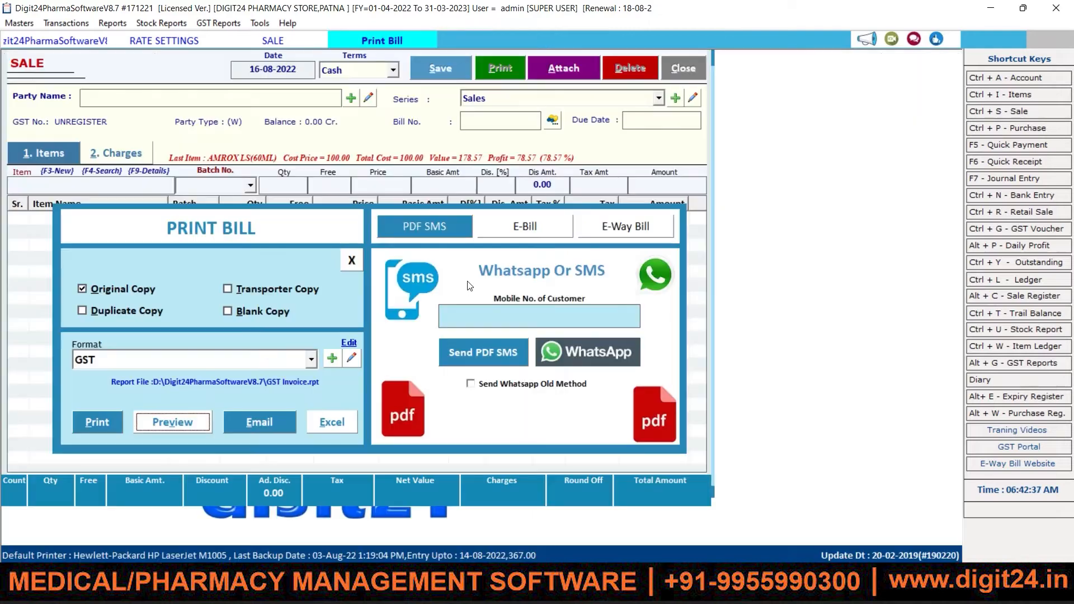
Step: Close Print Bill and switch the new sale's payment terms to Credit
{"action": "left_click", "coordinate": [351, 260]}
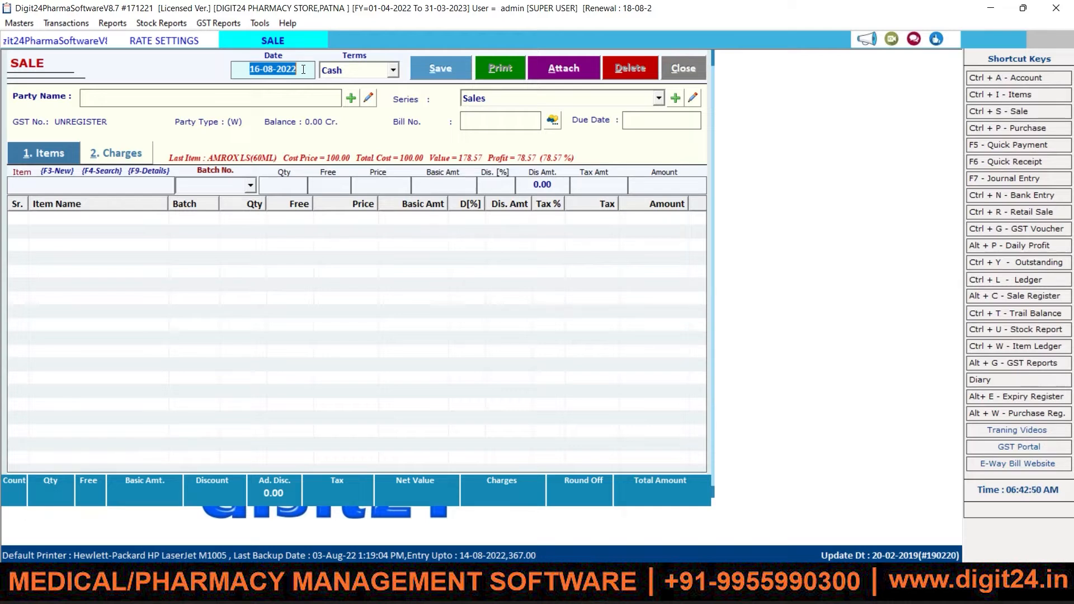
{"action": "key", "text": "Tab"}
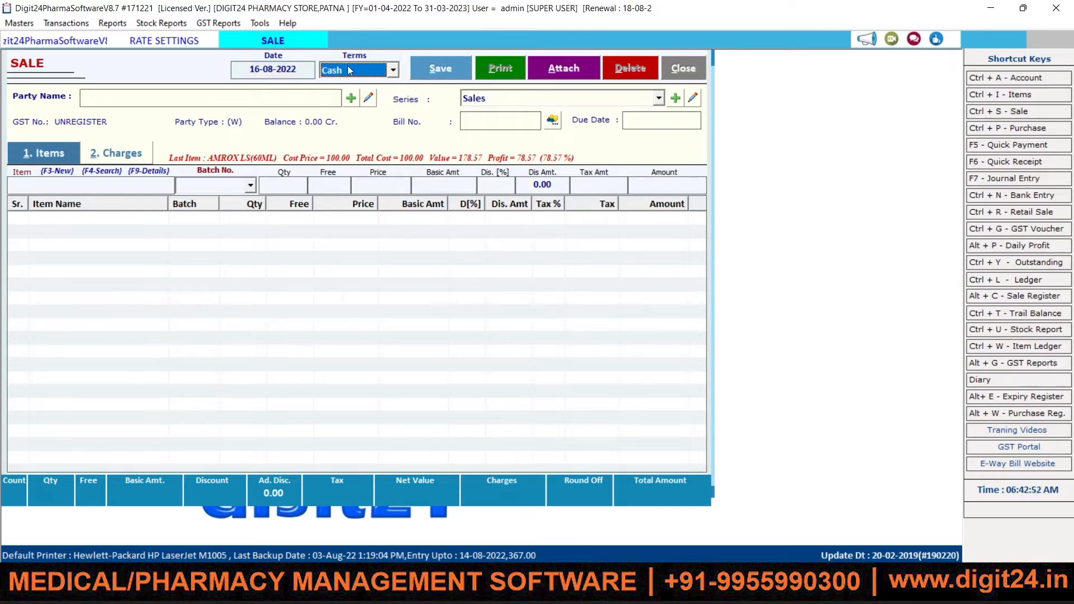
{"action": "left_click", "coordinate": [392, 71]}
{"action": "key", "text": "Up"}
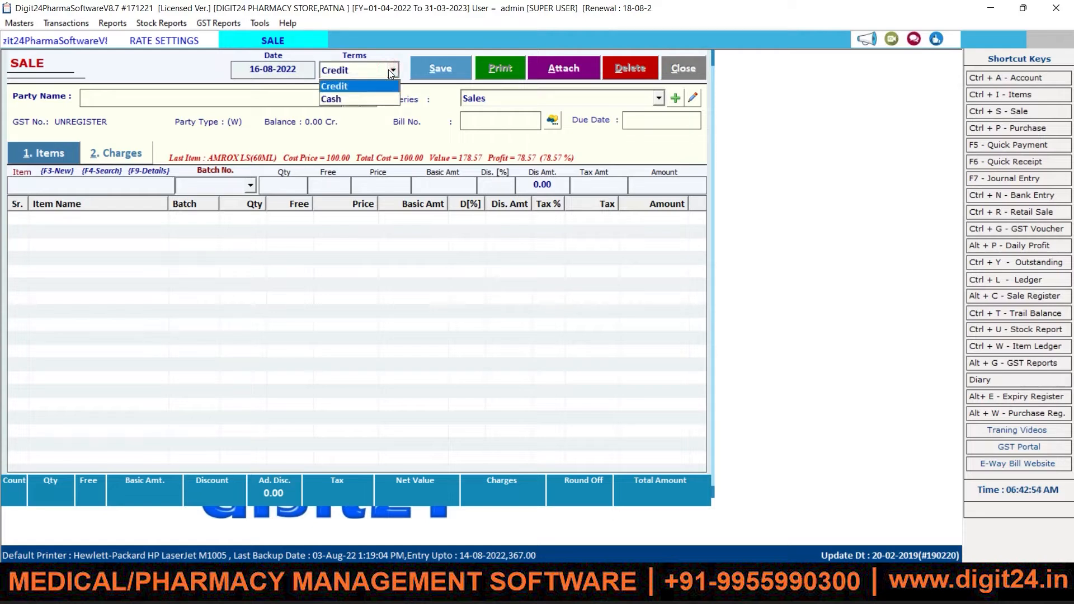
{"action": "key", "text": "Return"}
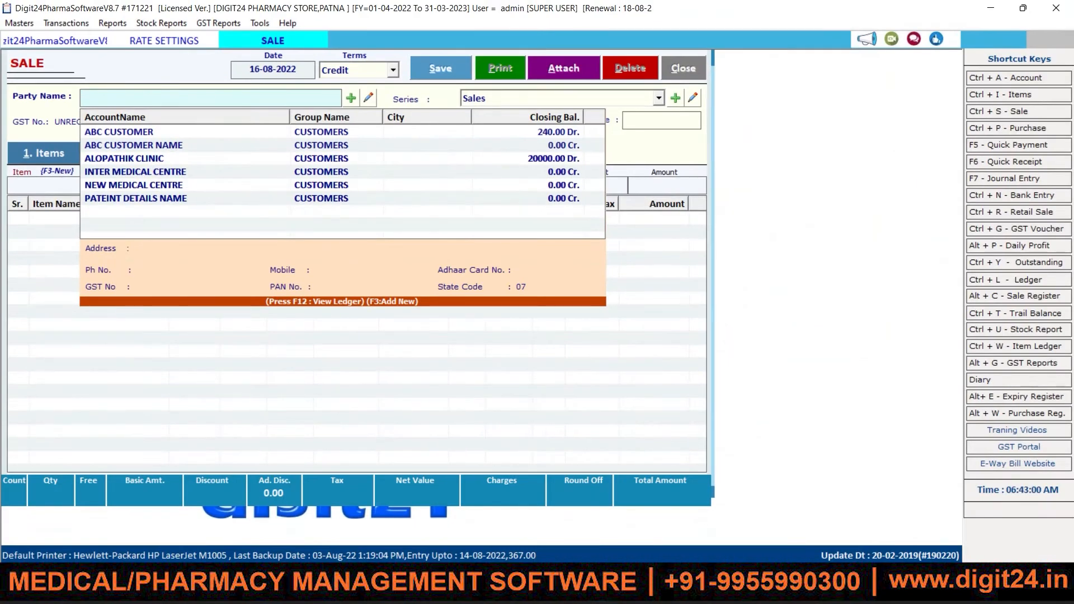
Step: Browse the customer account list and highlight INTER MEDICAL CENTRE as the party
{"action": "key", "text": "Down"}
{"action": "key", "text": "Down"}
{"action": "key", "text": "Down"}
{"action": "key", "text": "Down"}
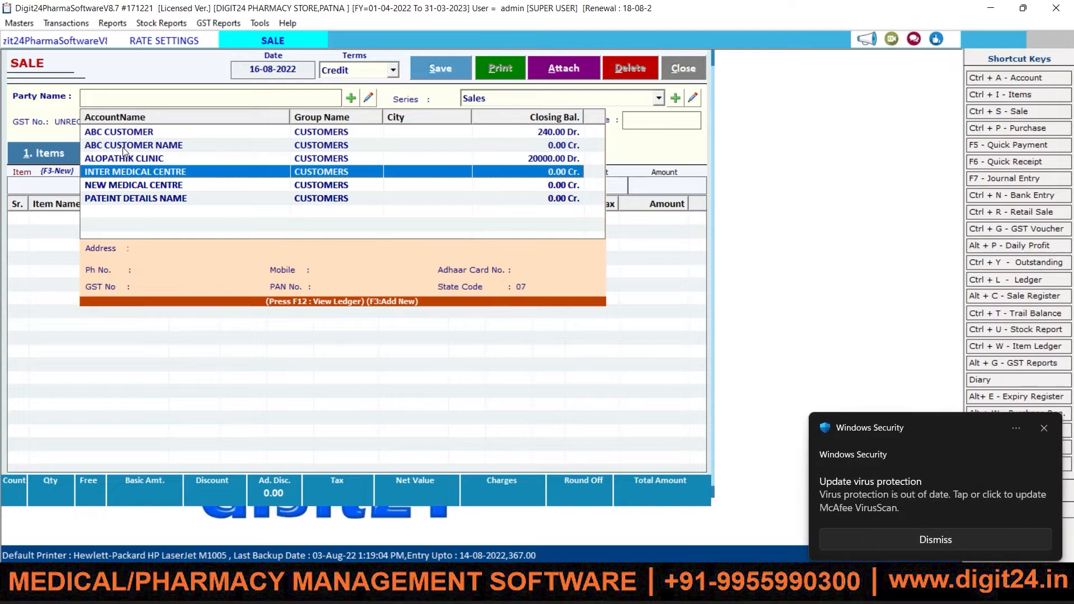
{"action": "left_click", "coordinate": [1045, 429]}
{"action": "left_click", "coordinate": [170, 159]}
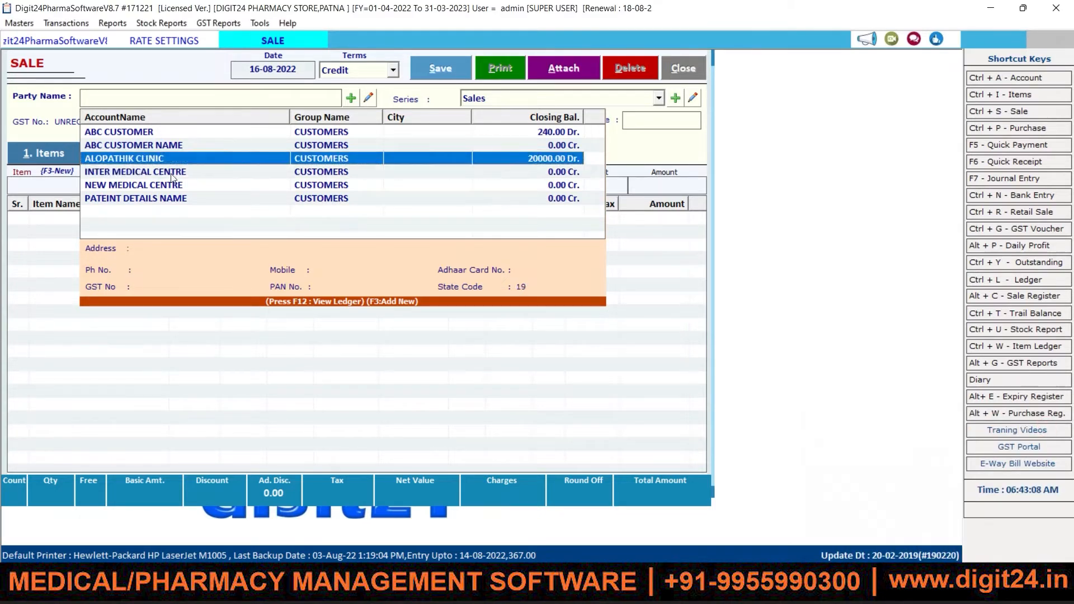
{"action": "left_click", "coordinate": [170, 179]}
{"action": "left_click", "coordinate": [171, 172]}
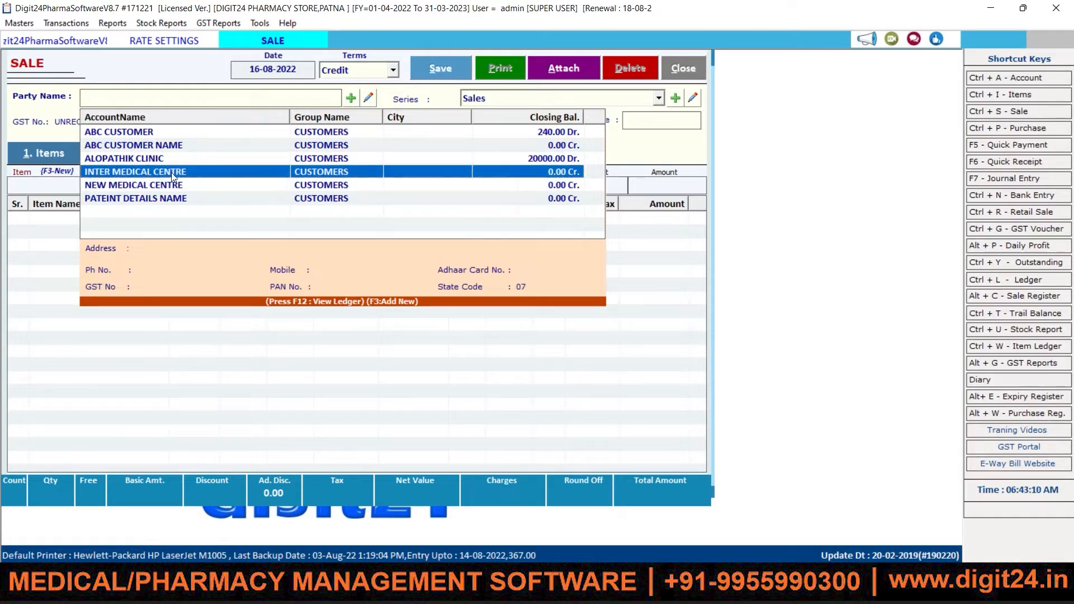
Step: Confirm INTER MEDICAL CENTRE and Sales series bill 24, then add 1 AMROX LS from batch 1AS62
{"action": "key", "text": "Return"}
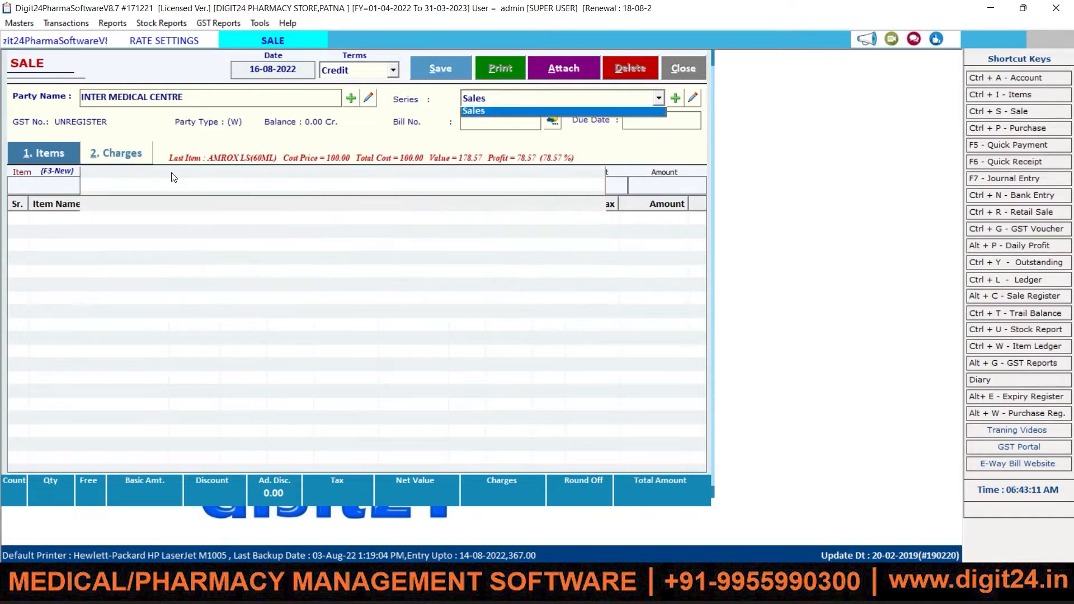
{"action": "key", "text": "Return"}
{"action": "key", "text": "Return"}
{"action": "key", "text": "Return"}
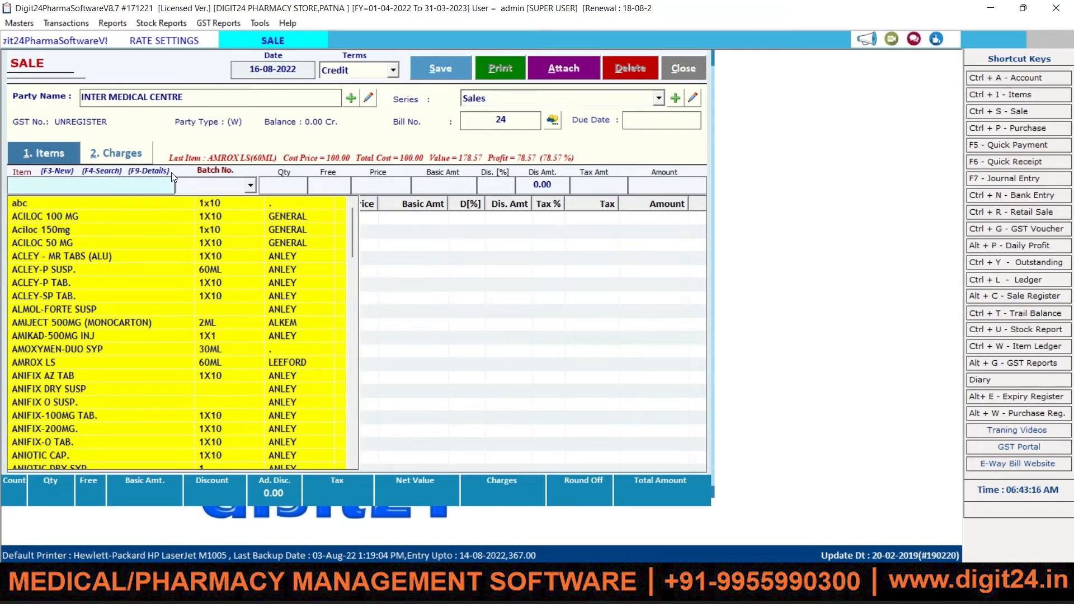
{"action": "type", "text": "AMR"}
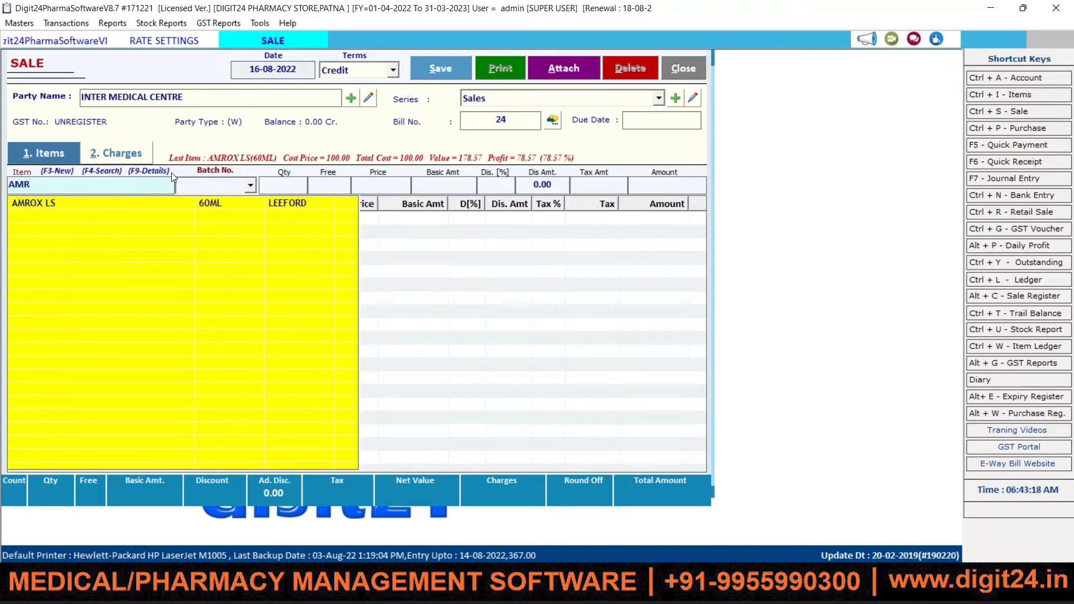
{"action": "key", "text": "Down"}
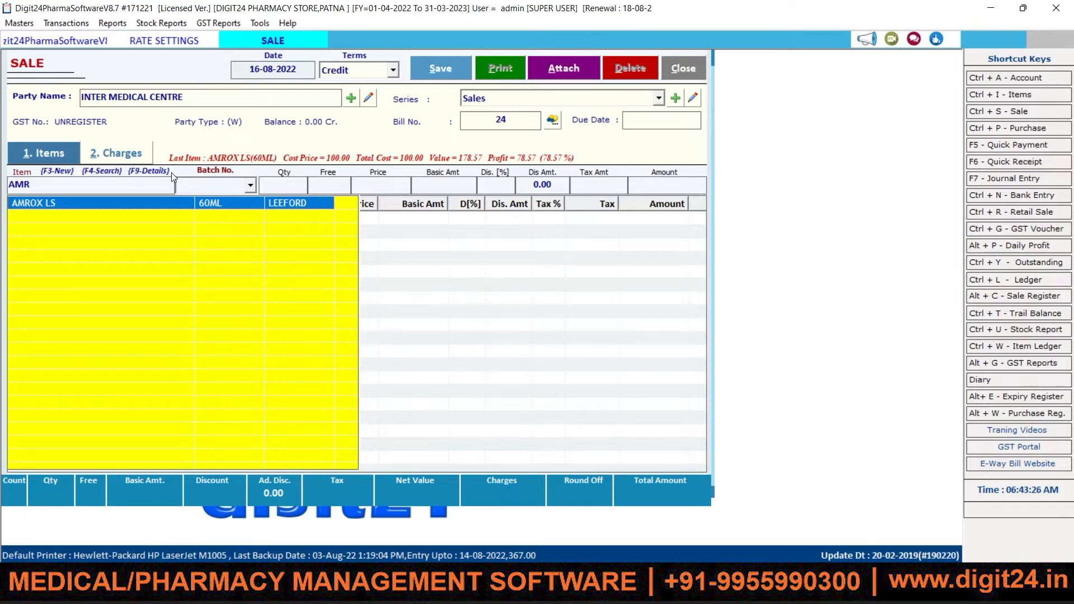
{"action": "key", "text": "Return"}
{"action": "key", "text": "Return"}
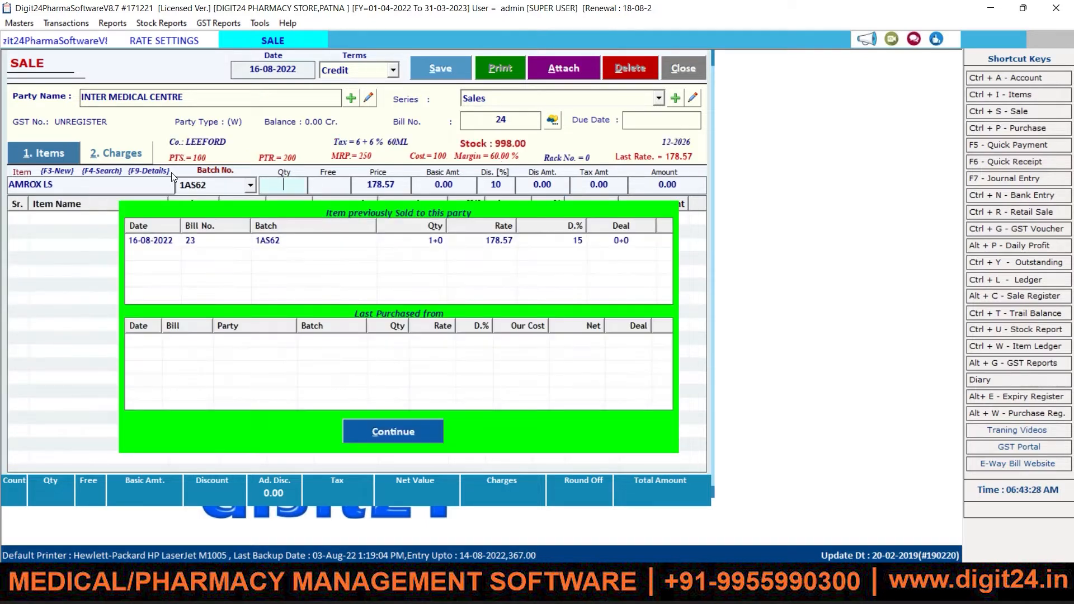
{"action": "type", "text": "1"}
{"action": "key", "text": "Return"}
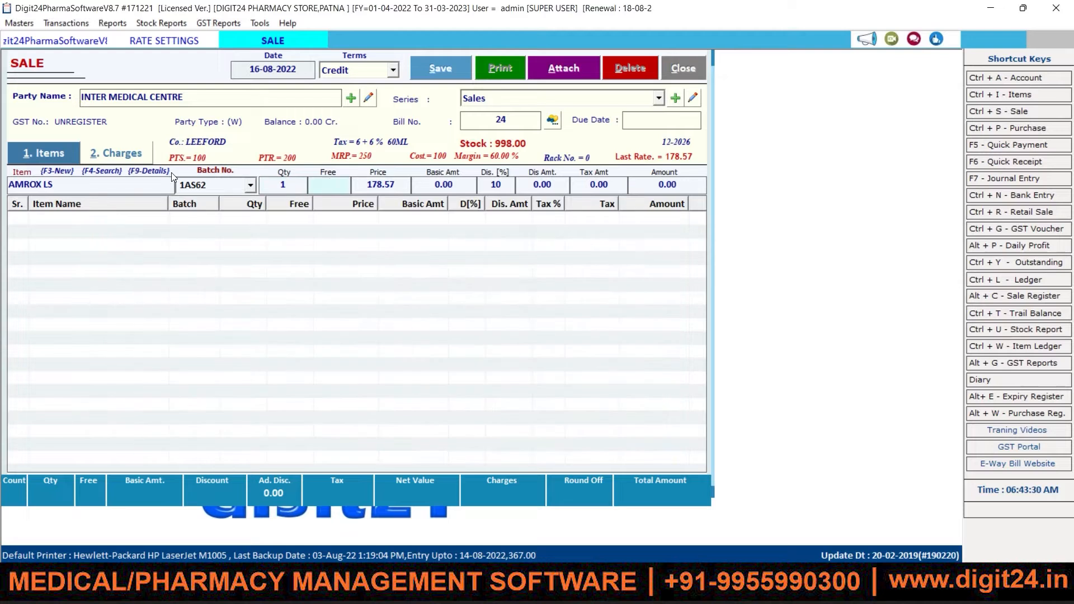
{"action": "key", "text": "Return"}
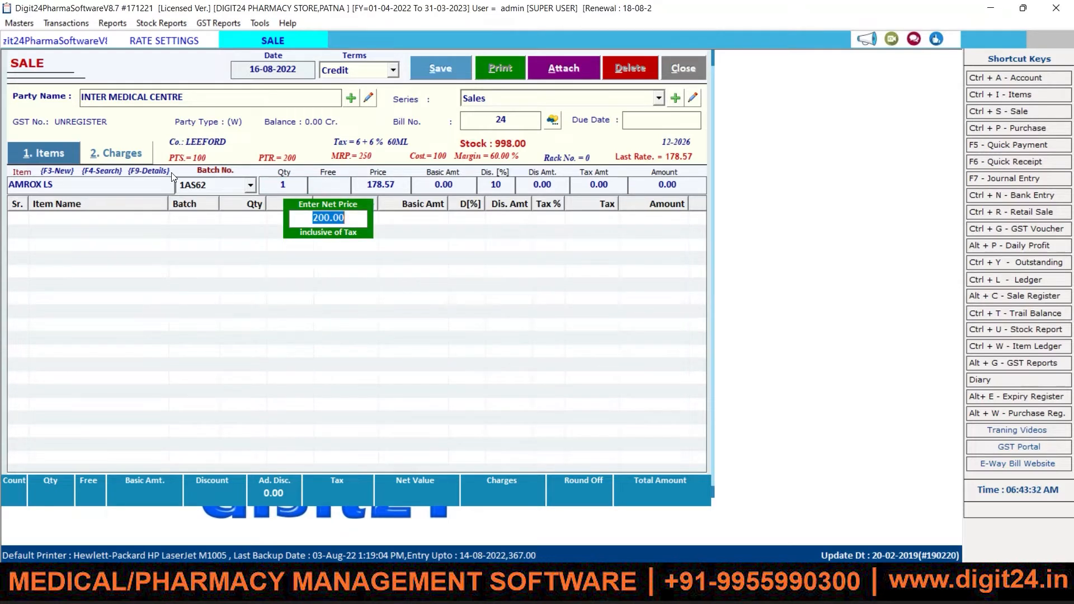
Step: Accept AMROX LS at 200.00 net with 10% discount and save bill 24 totalling 180.00
{"action": "key", "text": "Return"}
{"action": "key", "text": "Return"}
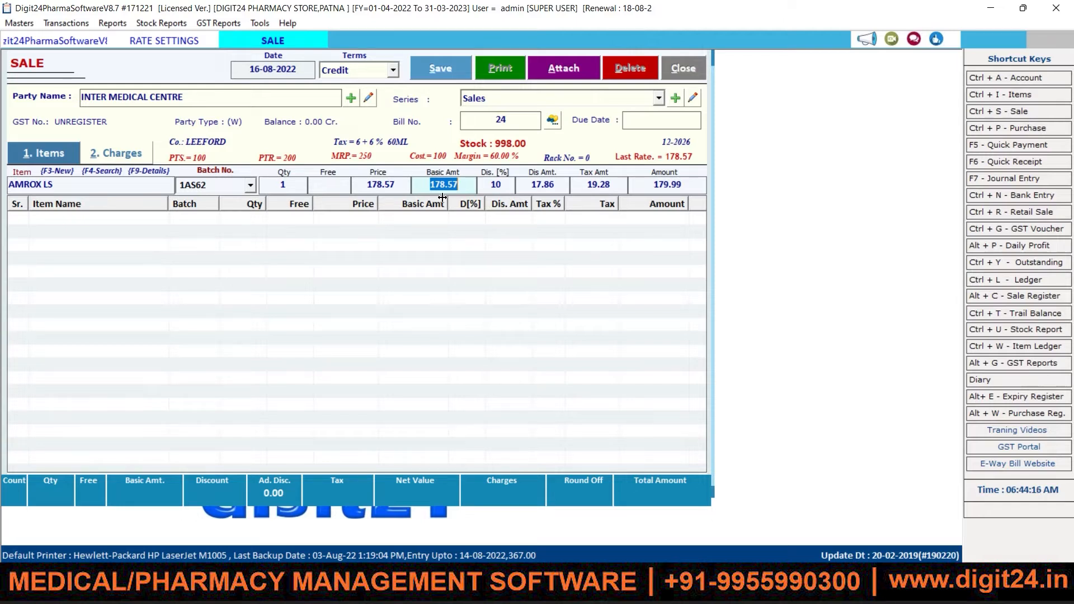
{"action": "key", "text": "Return"}
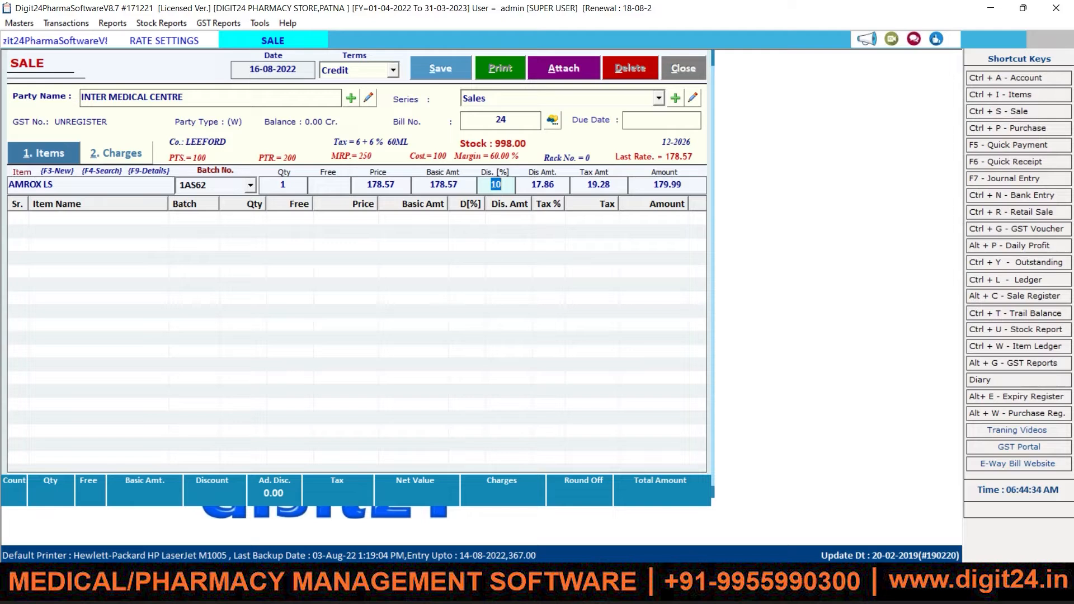
{"action": "key", "text": "Return"}
{"action": "key", "text": "Return"}
{"action": "key", "text": "Return"}
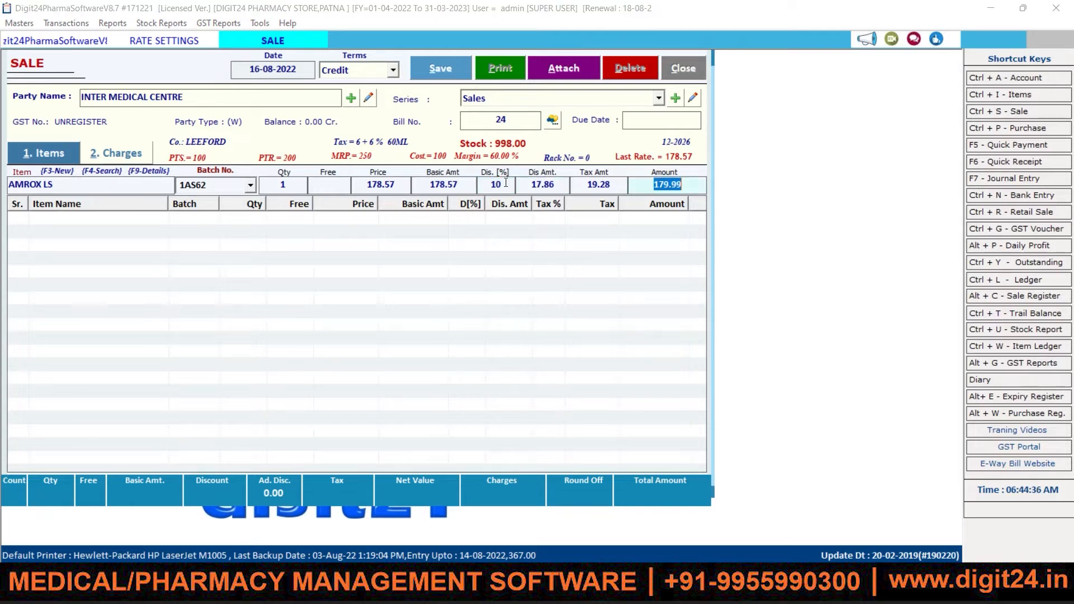
{"action": "left_click", "coordinate": [435, 65]}
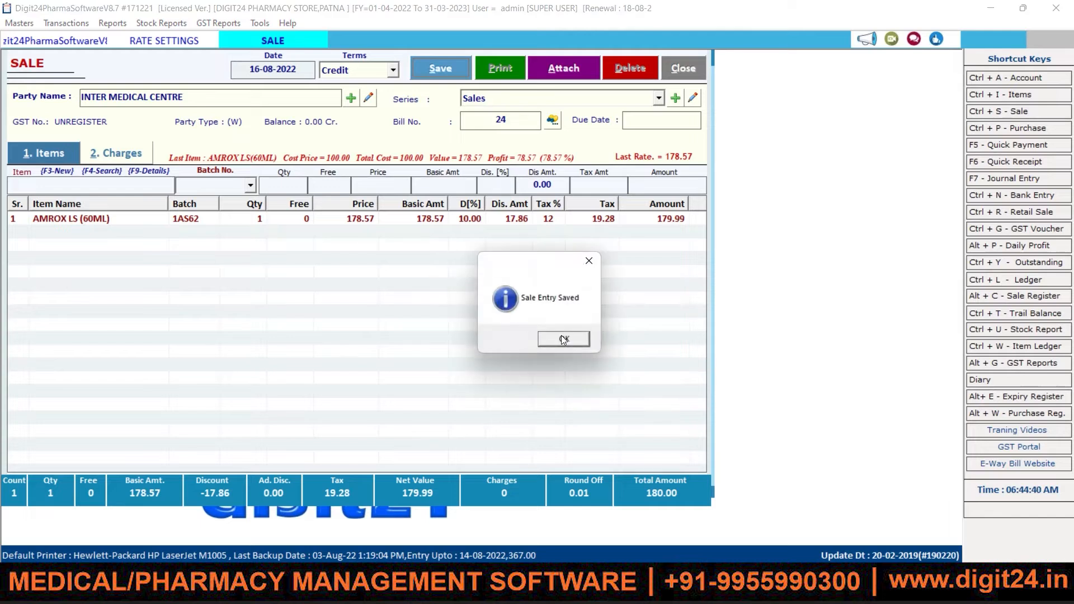
Step: Preview bill 24 in GST format, checking 19.28 tax and the 180.00 grand total
{"action": "left_click", "coordinate": [562, 338]}
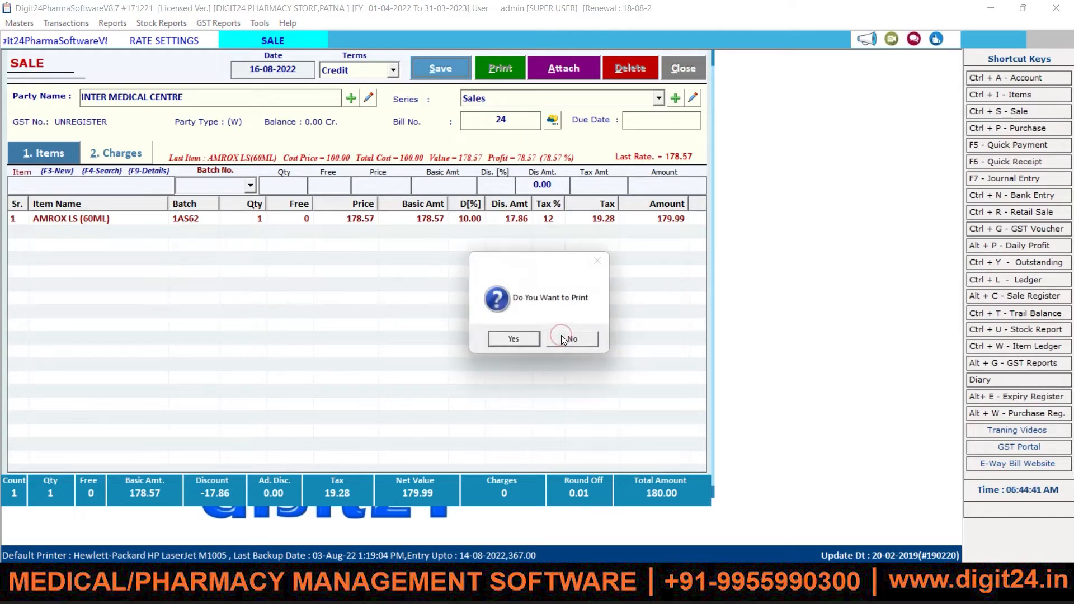
{"action": "left_click", "coordinate": [513, 338]}
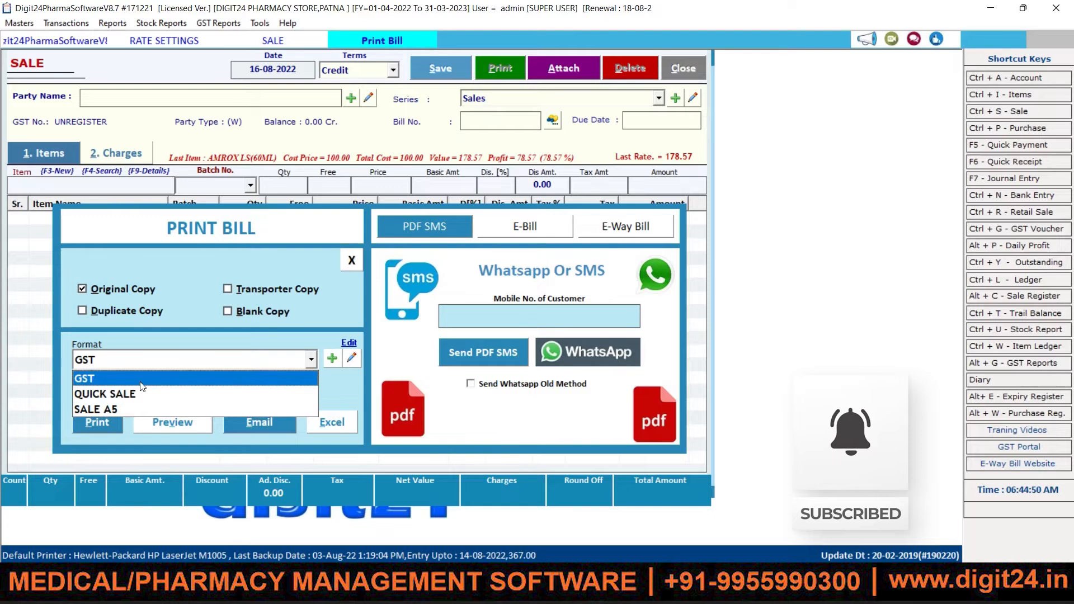
{"action": "left_click", "coordinate": [140, 380]}
{"action": "left_click", "coordinate": [170, 421]}
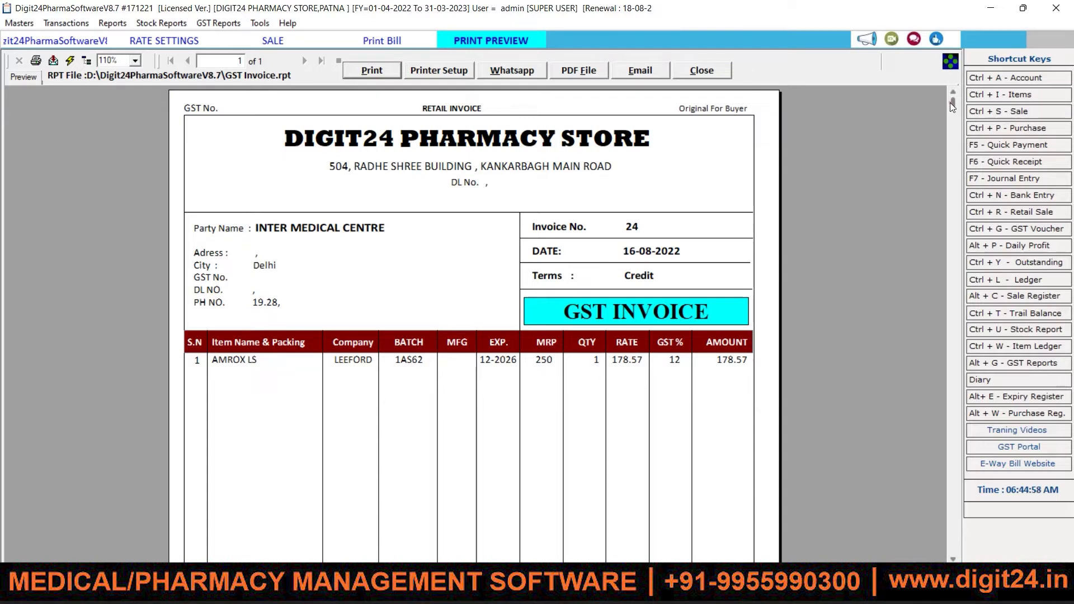
{"action": "left_click_drag", "start_coordinate": [949, 102], "coordinate": [935, 474]}
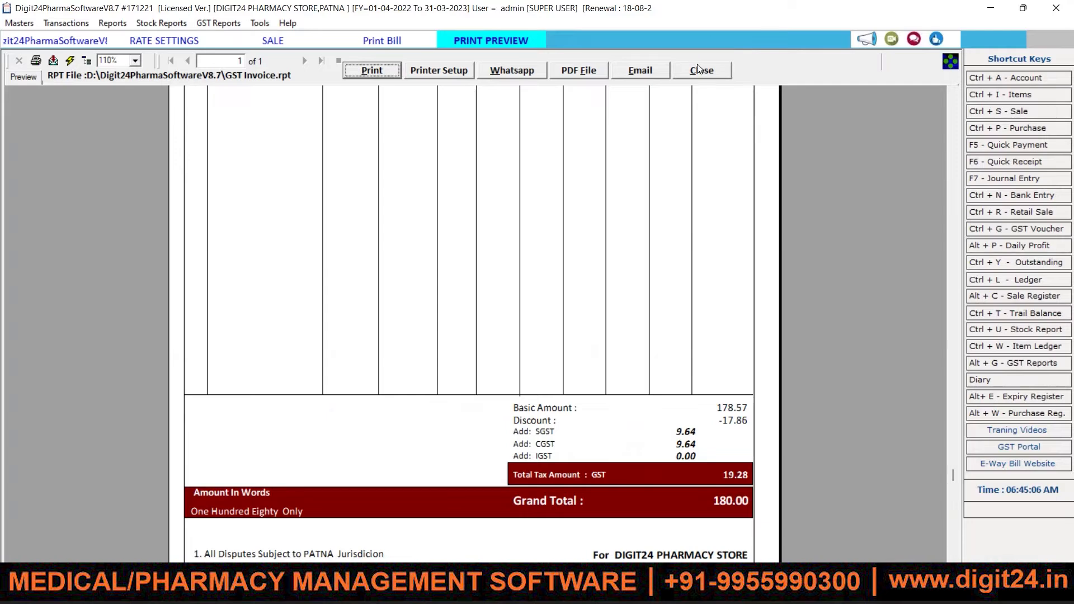
{"action": "left_click", "coordinate": [698, 69]}
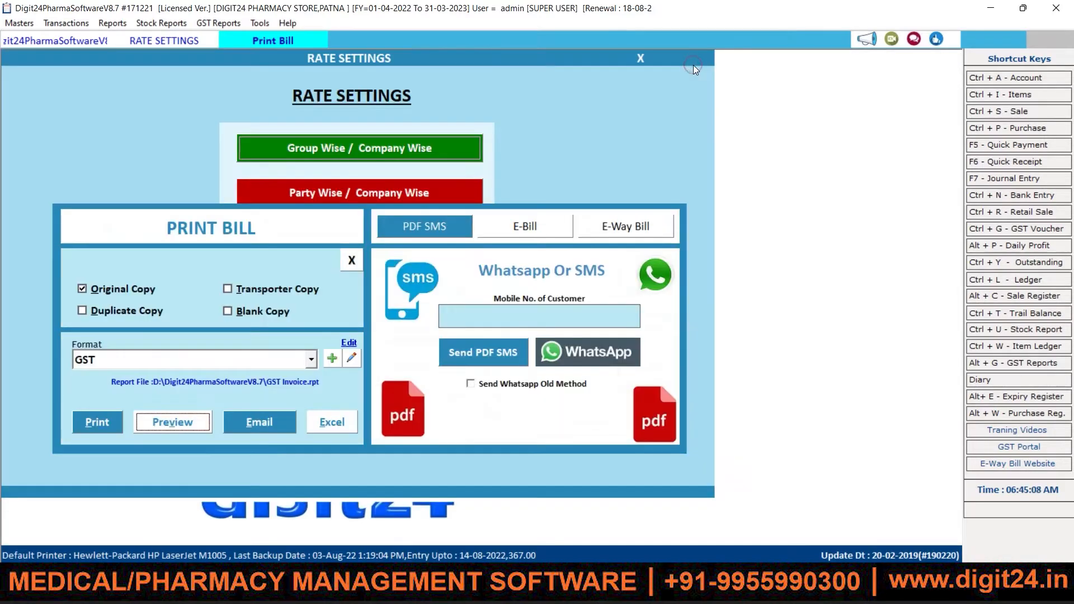
Step: Open Group Wise / Company Wise discounts and start a new setting for the Cash-in-hand group
{"action": "left_click", "coordinate": [191, 45]}
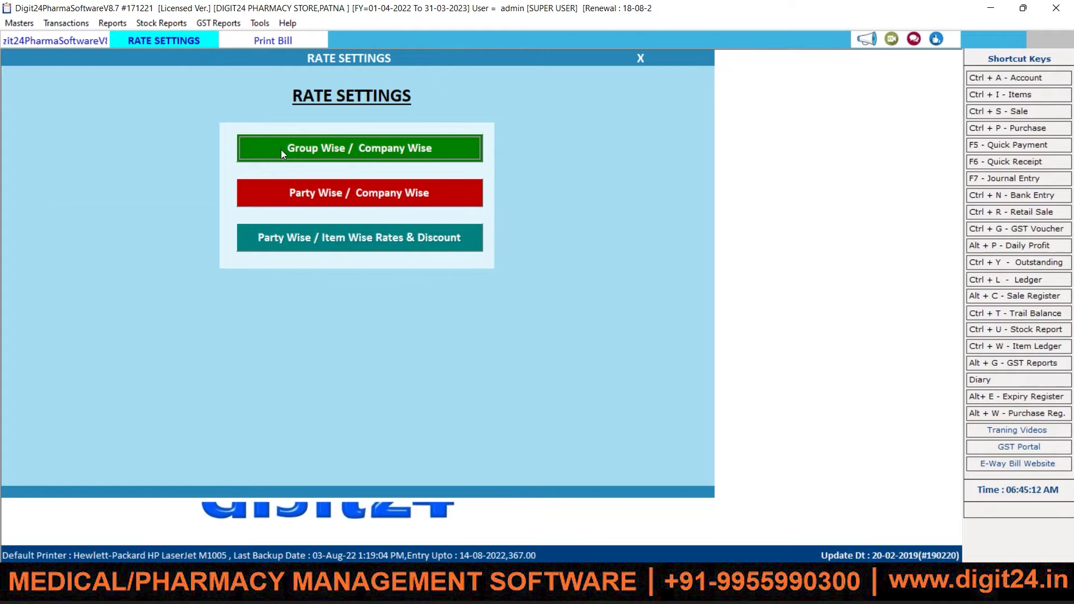
{"action": "left_click", "coordinate": [375, 153]}
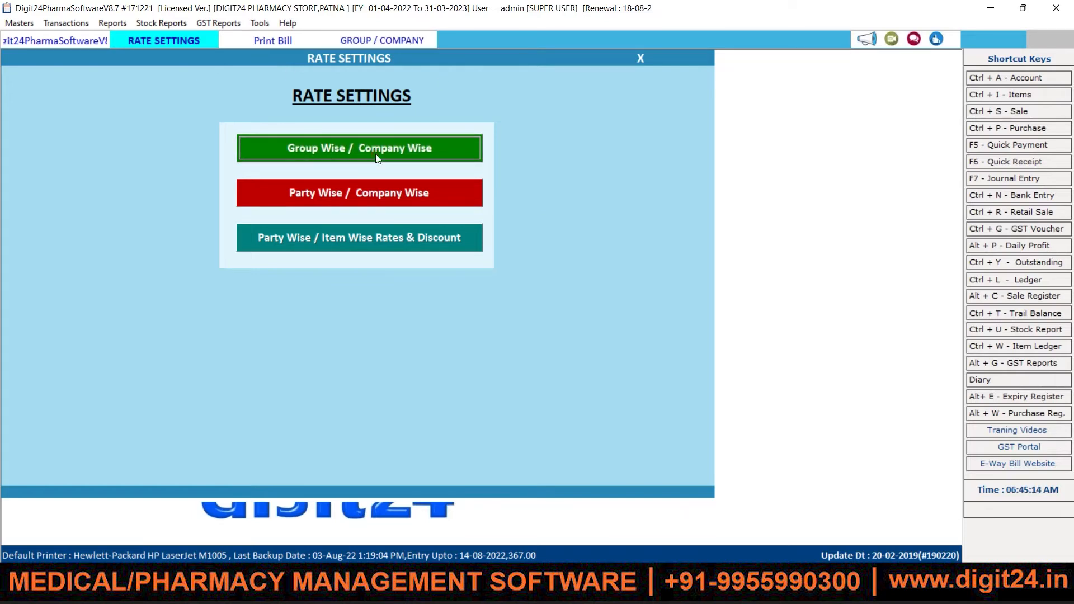
{"action": "left_click", "coordinate": [578, 196]}
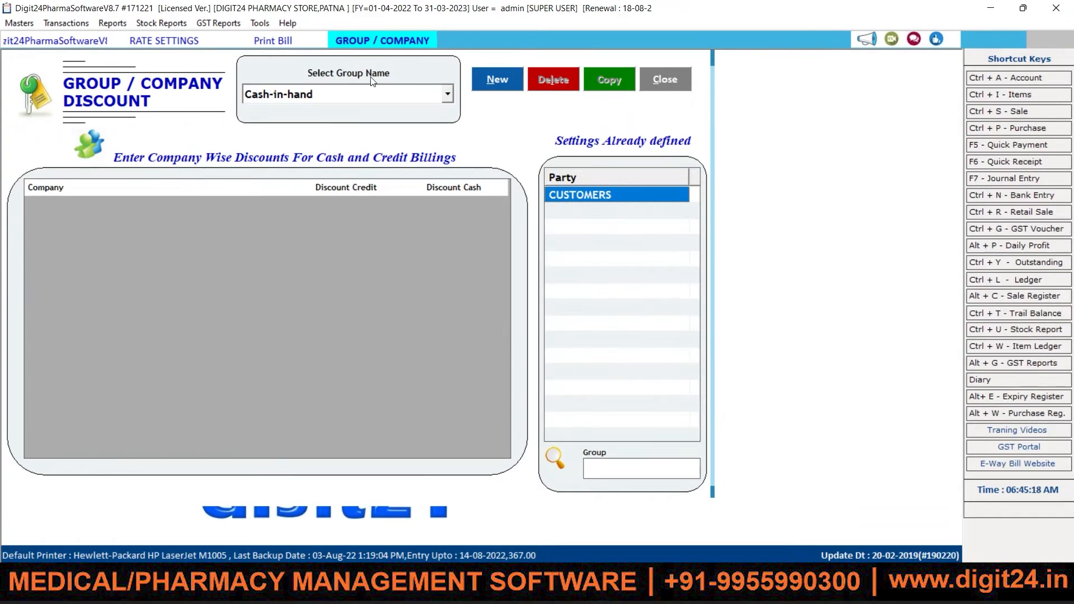
{"action": "left_click", "coordinate": [486, 79]}
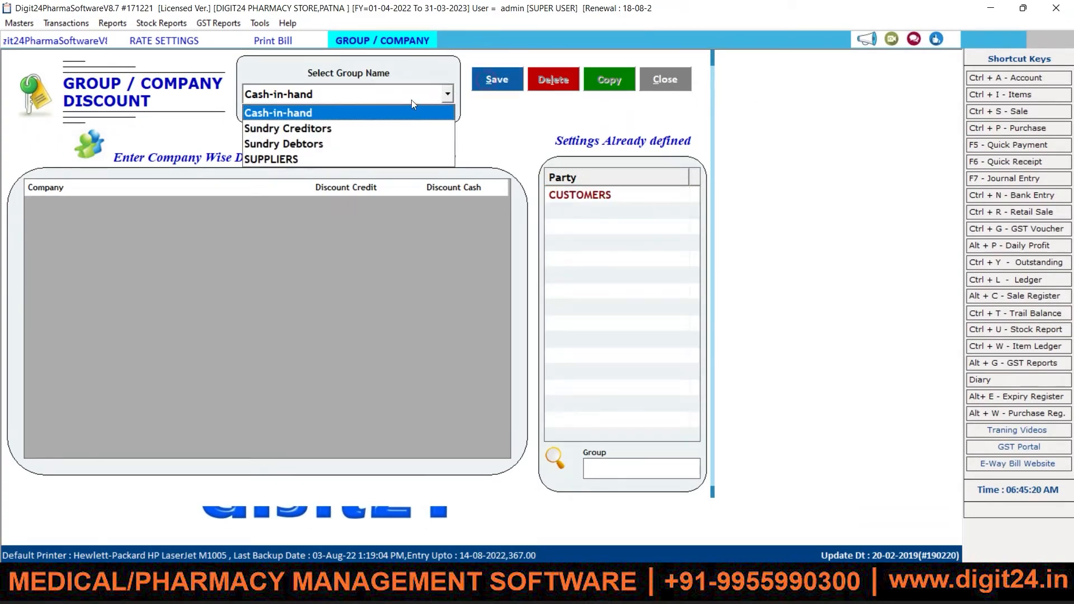
{"action": "left_click", "coordinate": [315, 102]}
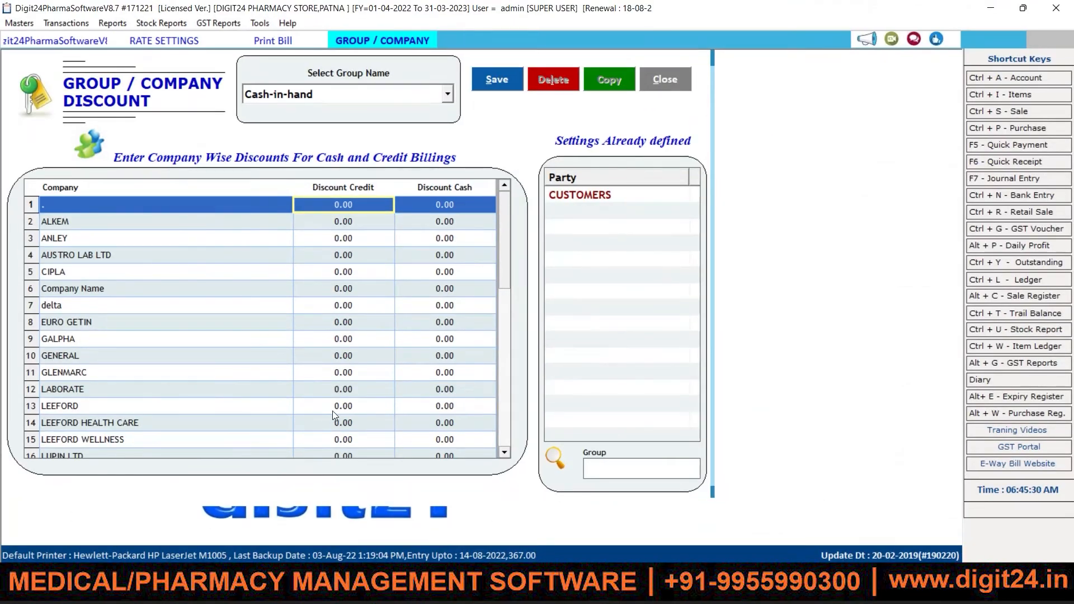
Step: Give LEEFORD 5 credit and 5 cash discount, save, then close the form
{"action": "left_click", "coordinate": [342, 410]}
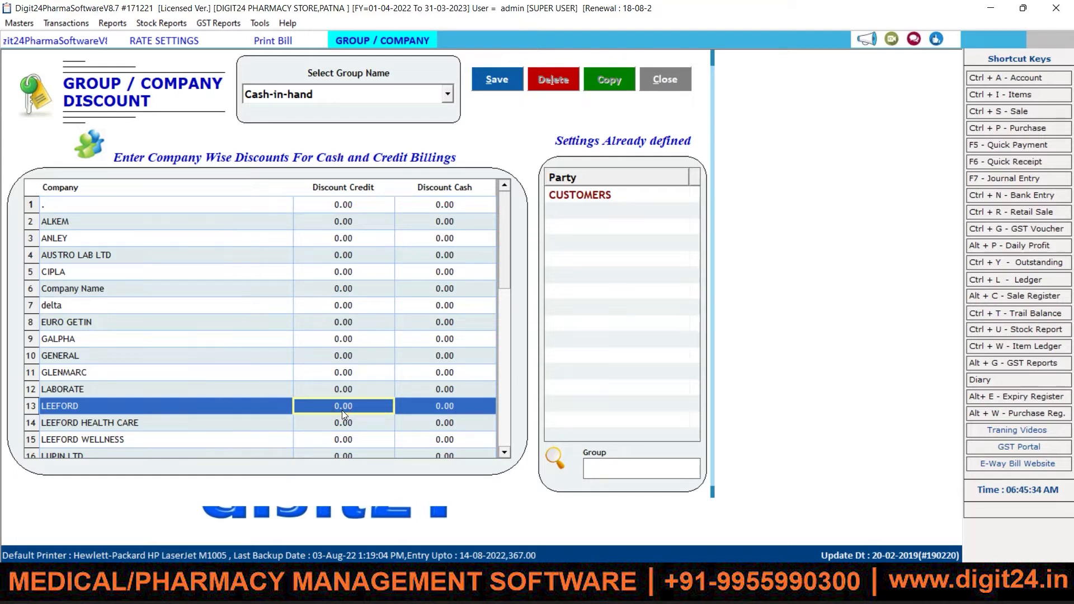
{"action": "type", "text": "5"}
{"action": "key", "text": "Return"}
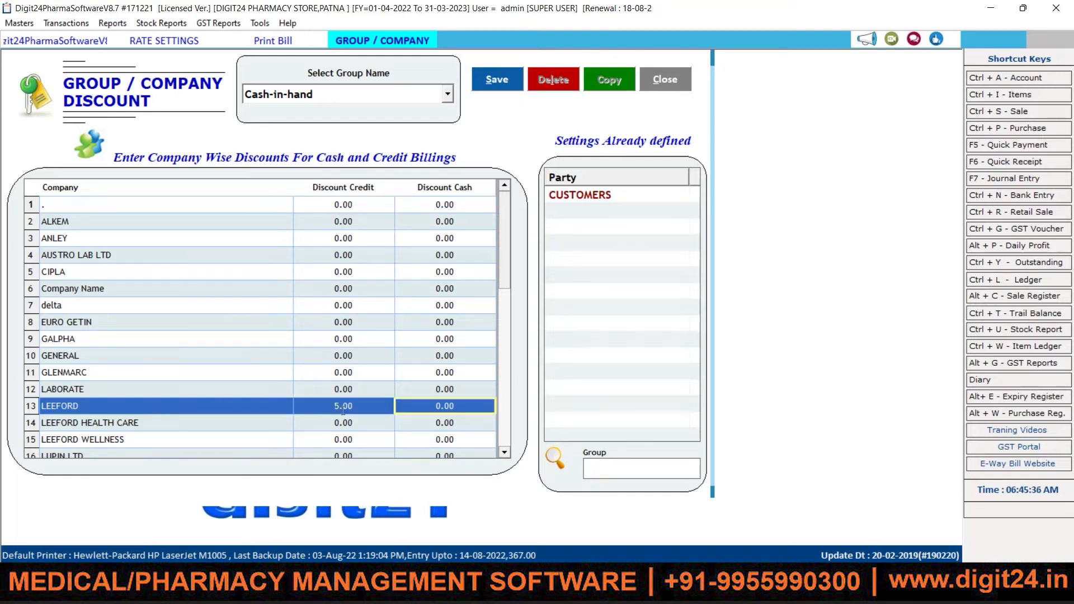
{"action": "type", "text": "5"}
{"action": "left_click", "coordinate": [342, 409]}
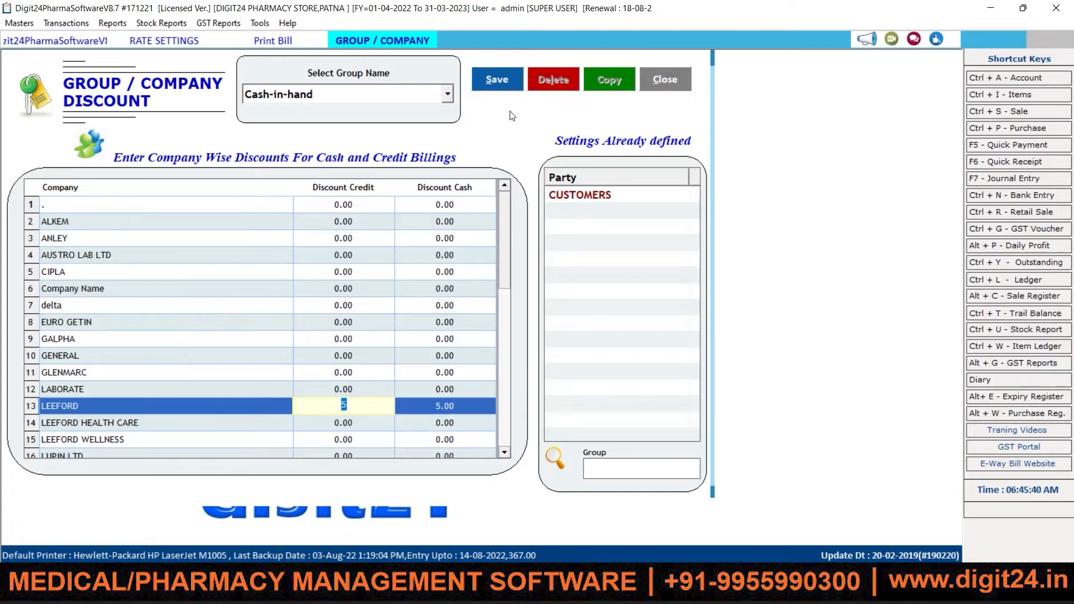
{"action": "left_click", "coordinate": [502, 82]}
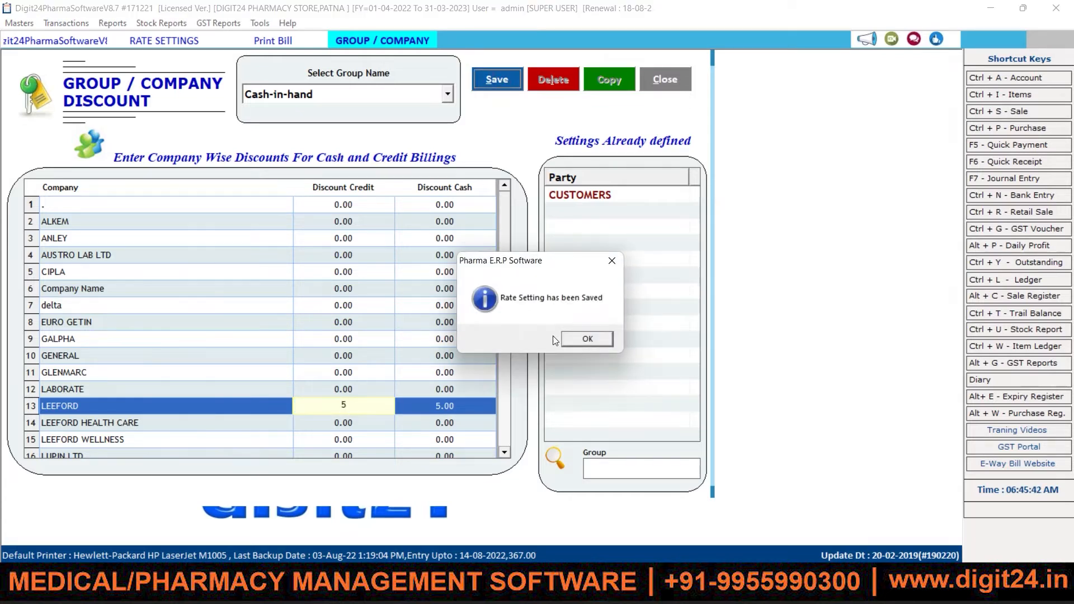
{"action": "left_click", "coordinate": [581, 339]}
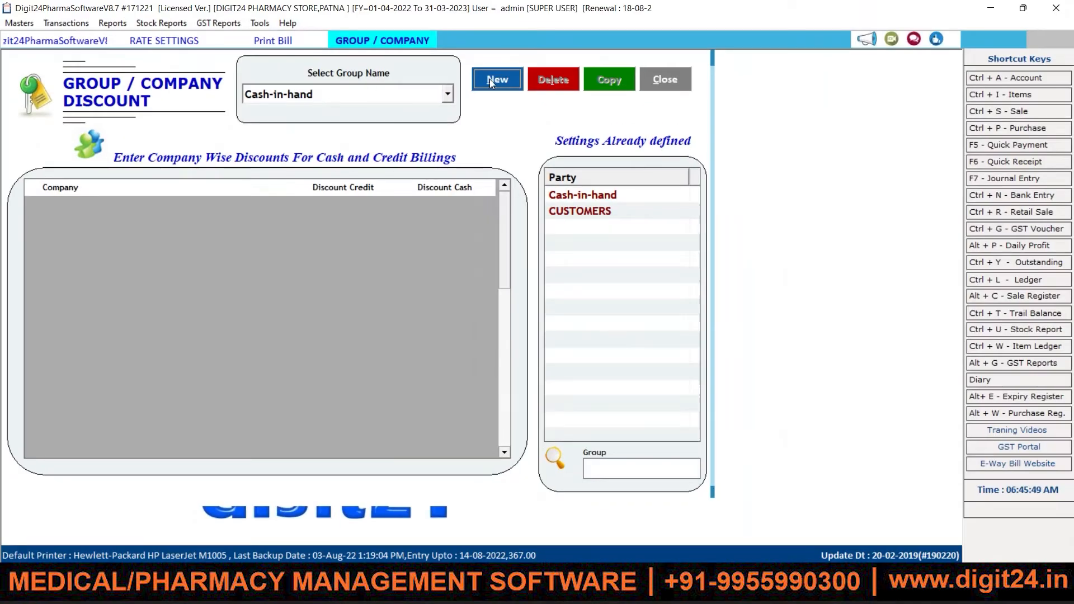
{"action": "left_click", "coordinate": [489, 79]}
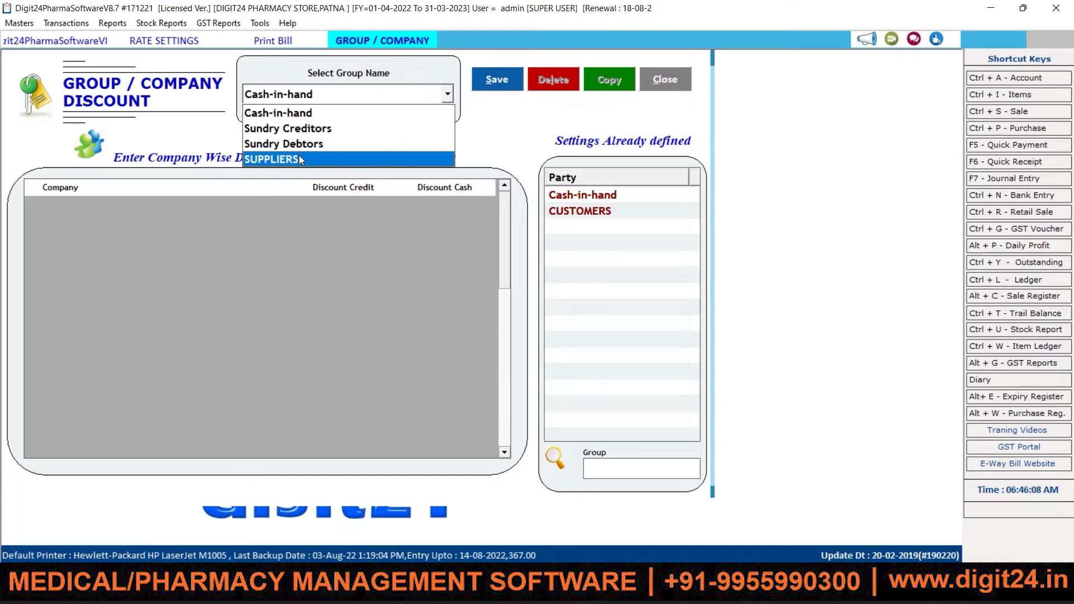
{"action": "left_click", "coordinate": [543, 96]}
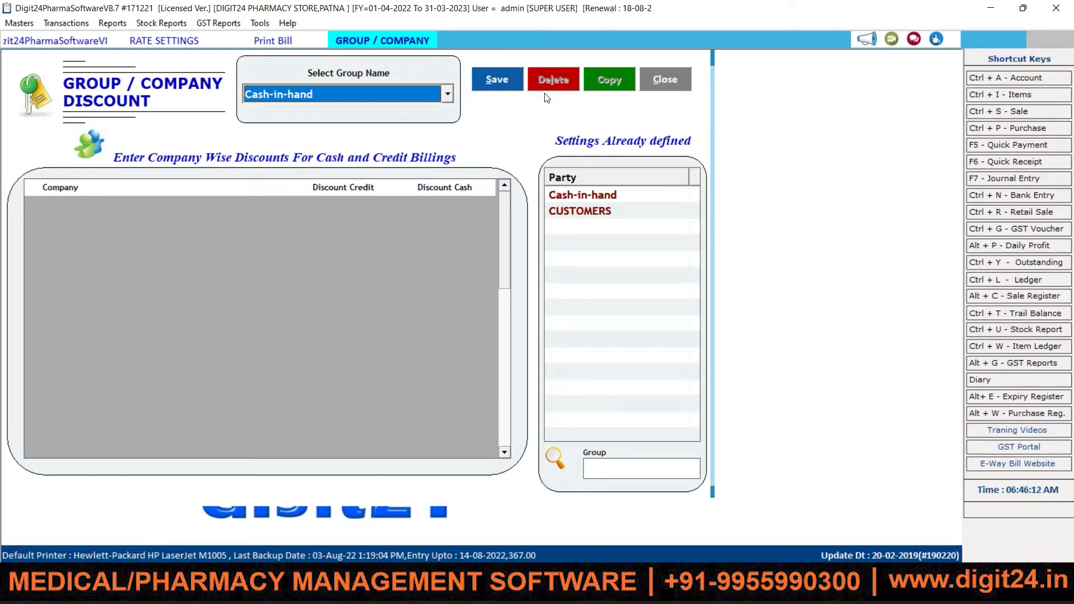
{"action": "left_click", "coordinate": [673, 91]}
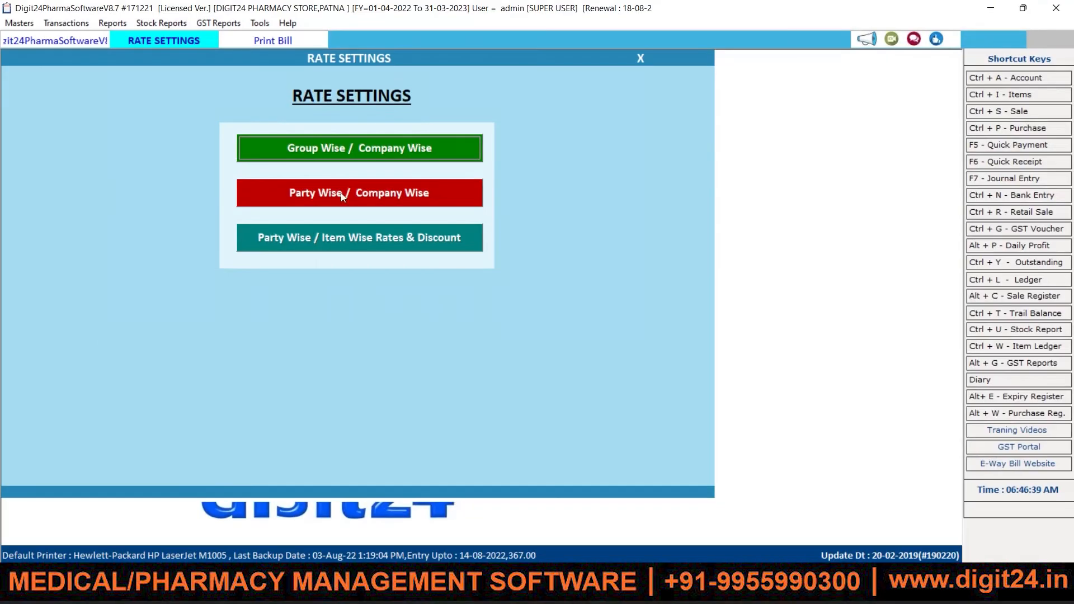
Step: Open Party/Company discount and load company discounts for TANWEER CURE MEDICALS
{"action": "left_click", "coordinate": [340, 192]}
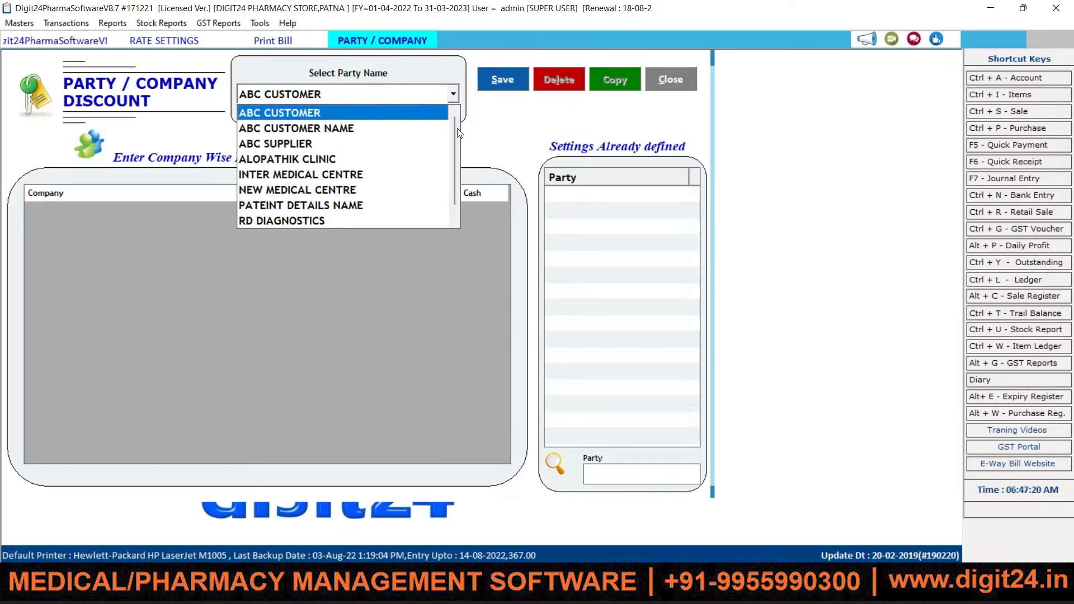
{"action": "mouse_move", "coordinate": [457, 128]}
{"action": "left_mouse_down"}
{"action": "mouse_move", "coordinate": [455, 149]}
{"action": "mouse_move", "coordinate": [453, 121]}
{"action": "mouse_move", "coordinate": [452, 139]}
{"action": "left_mouse_up"}
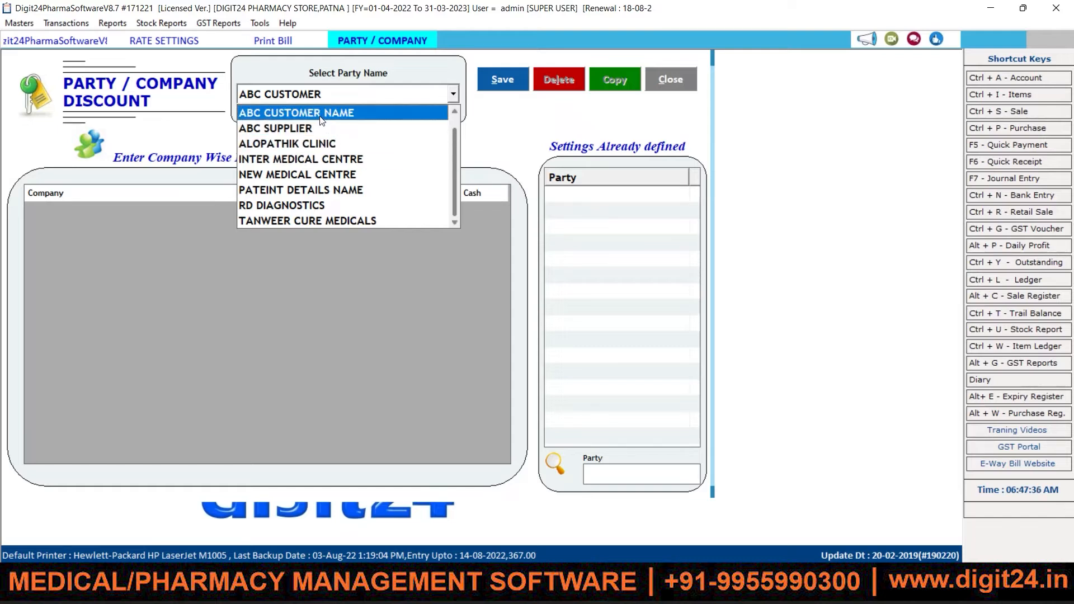
{"action": "left_click", "coordinate": [330, 218]}
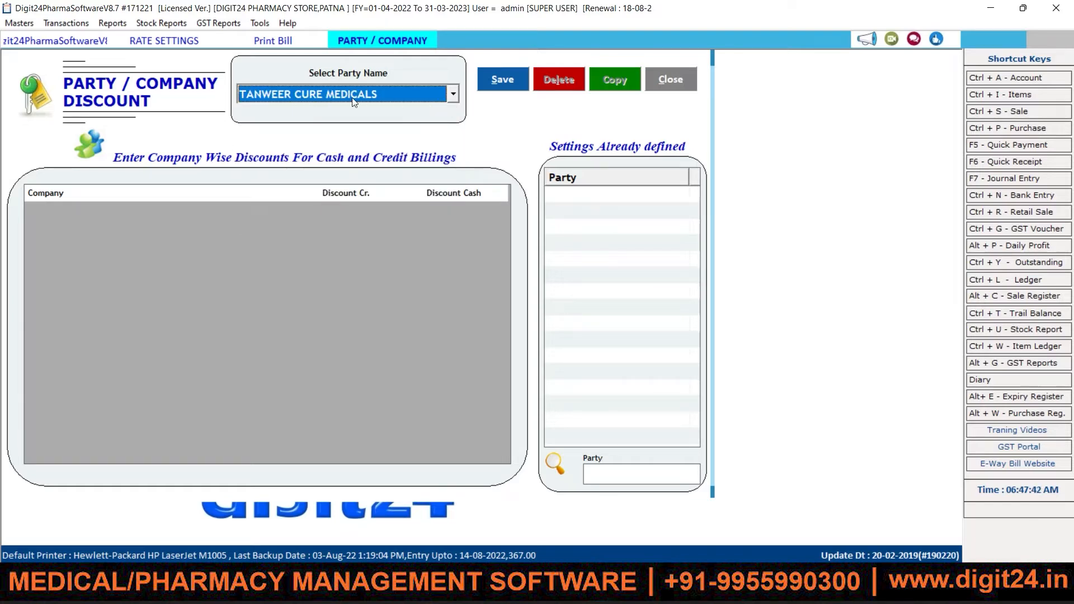
{"action": "key", "text": "Return"}
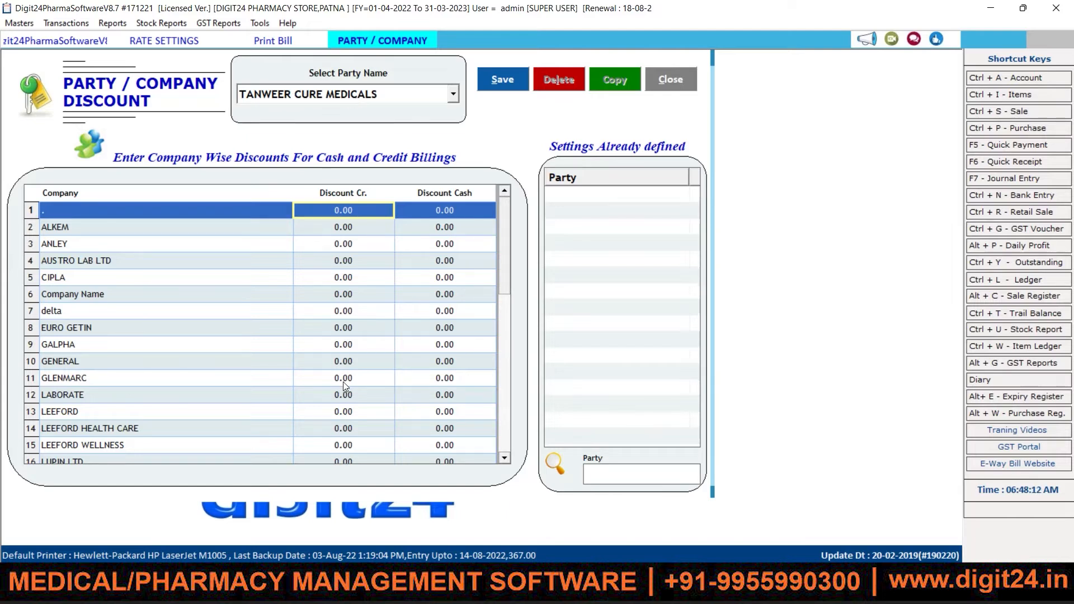
Step: Enter 10 credit and 10 cash discount for LEEFORD and save the setting
{"action": "left_click", "coordinate": [335, 412]}
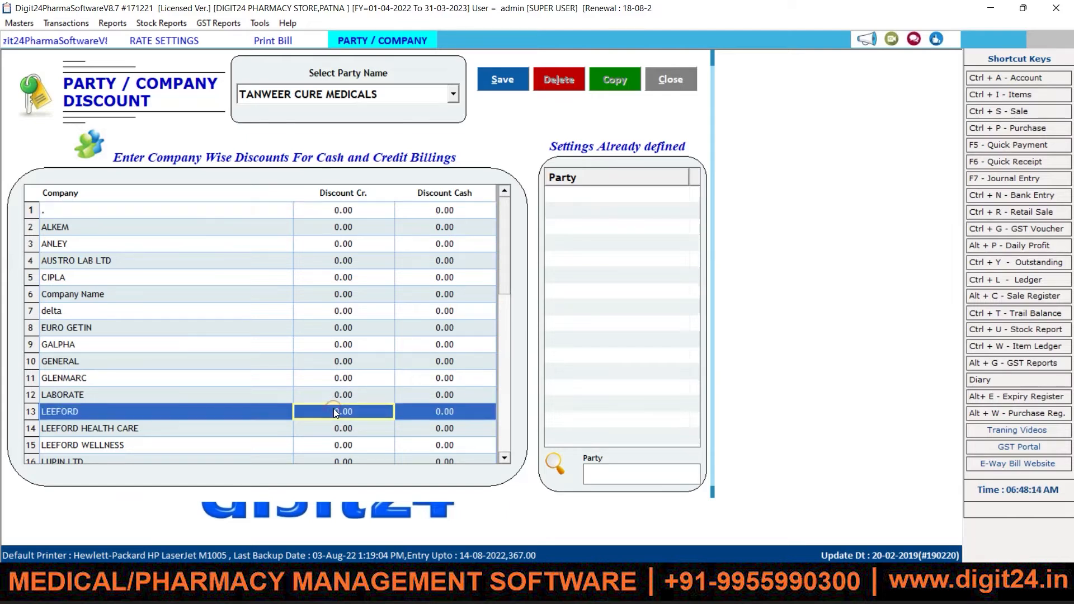
{"action": "type", "text": "10"}
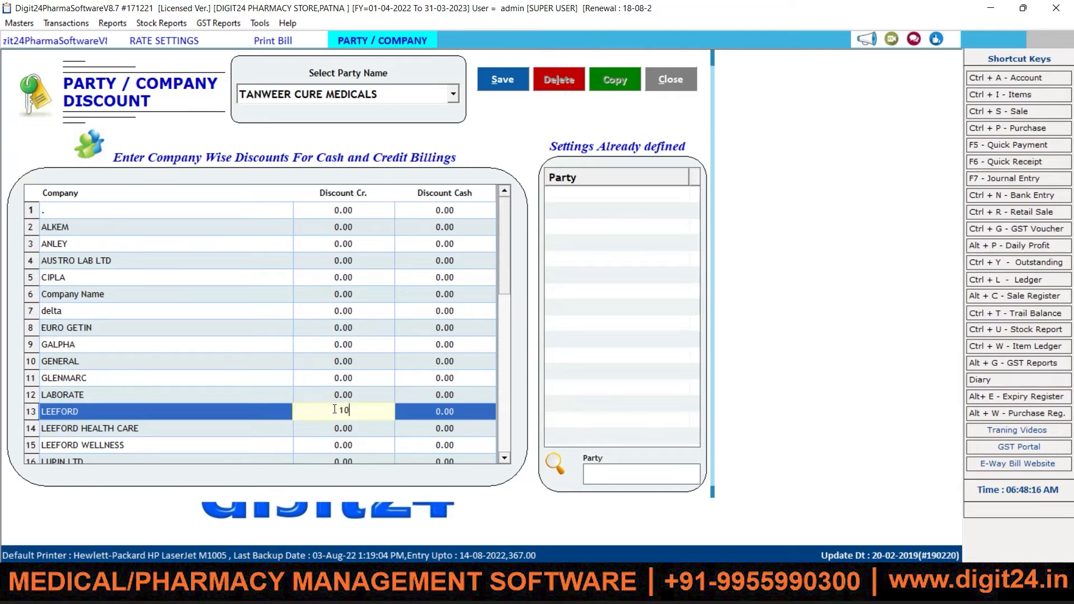
{"action": "key", "text": "Return"}
{"action": "type", "text": "10"}
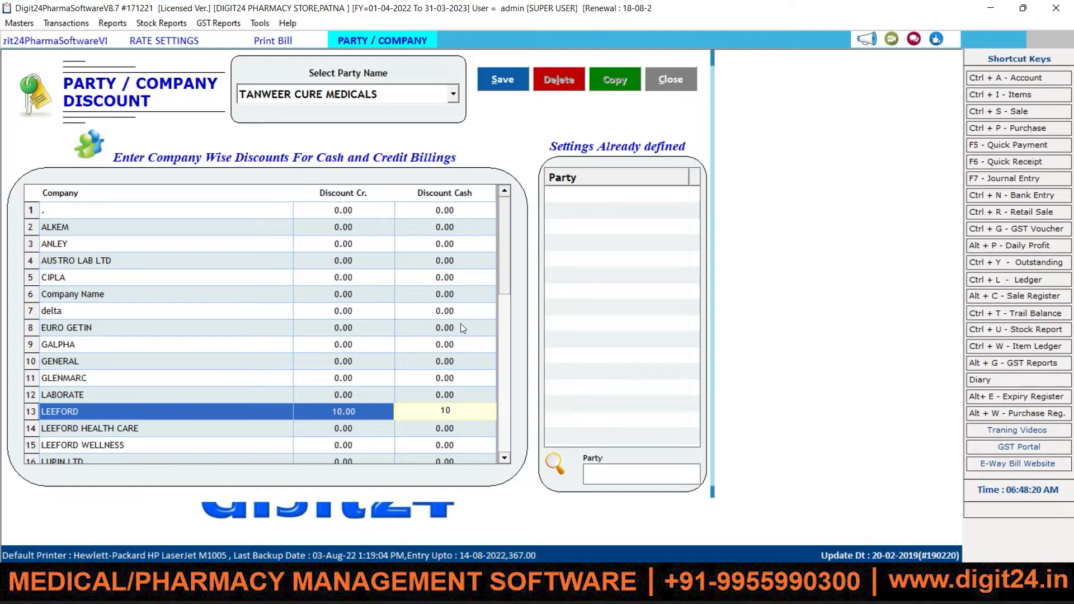
{"action": "key", "text": "Return"}
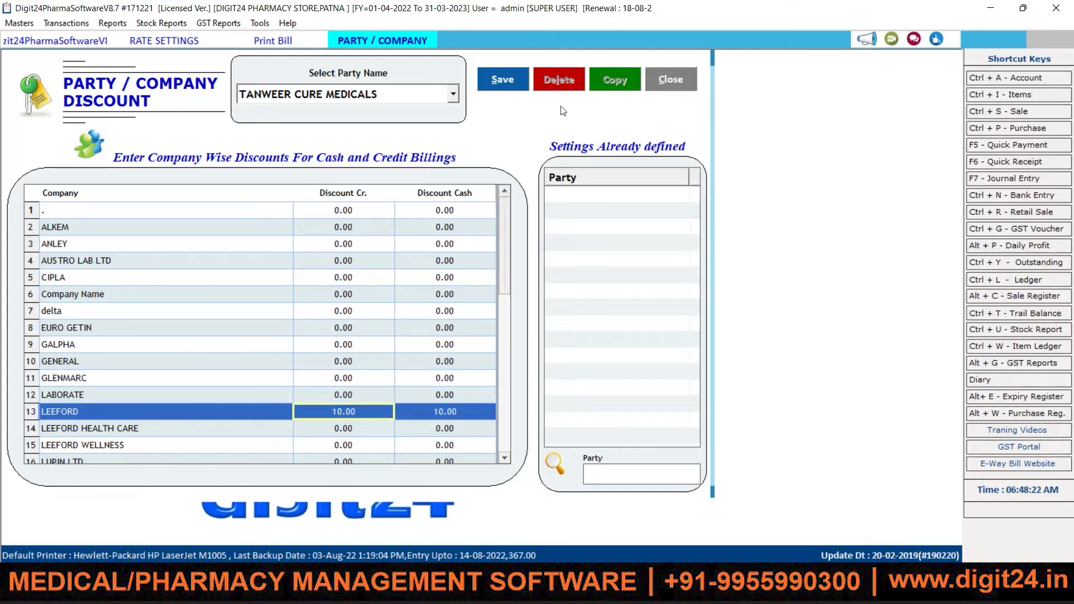
{"action": "left_click", "coordinate": [511, 83]}
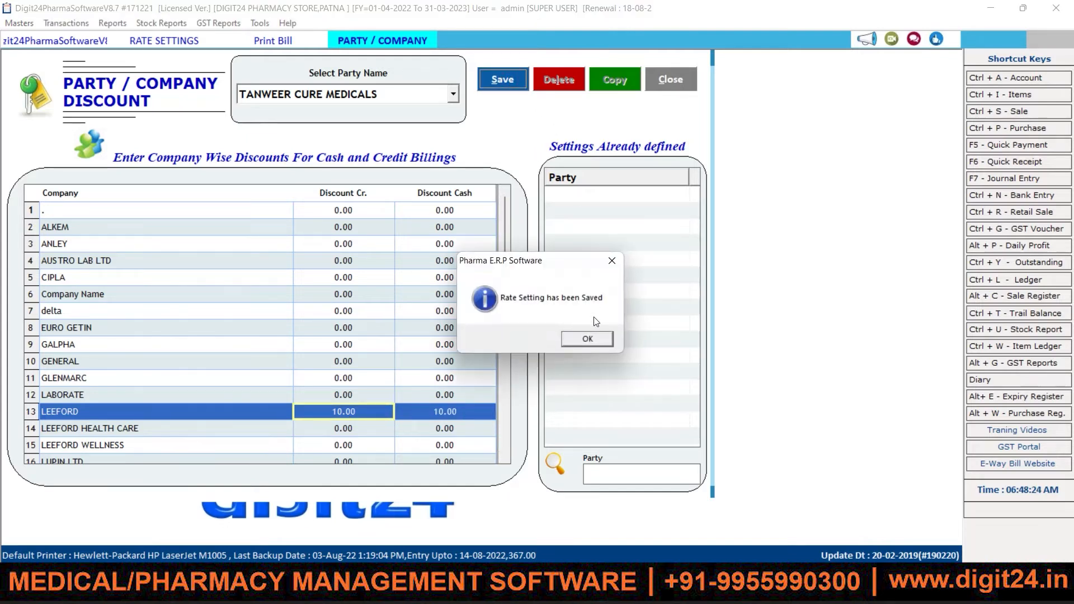
{"action": "left_click", "coordinate": [591, 339]}
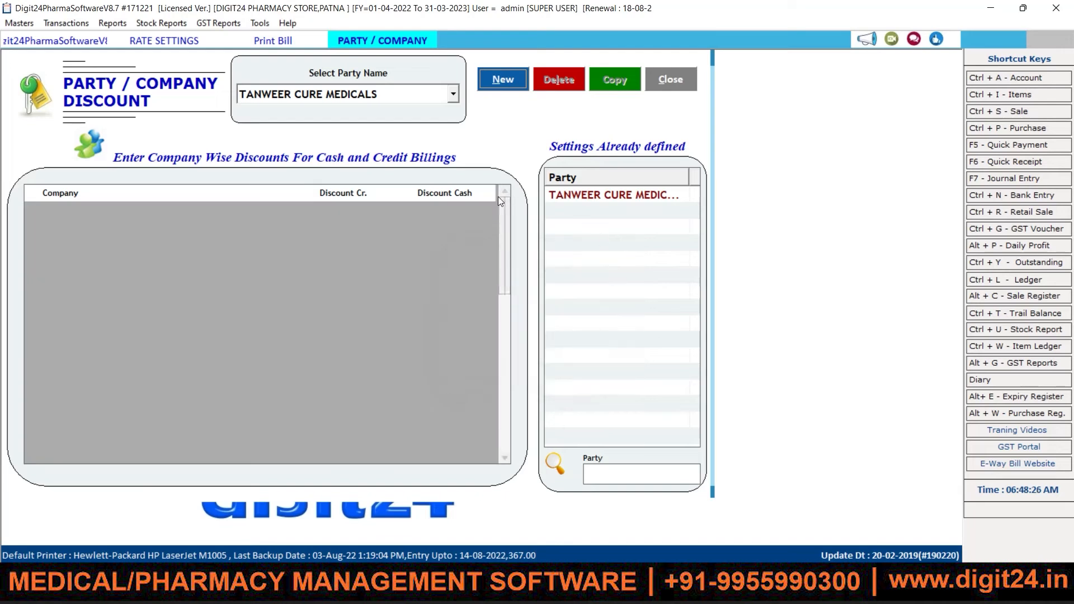
Step: Start a new party discount and load company rows for INTER MEDICAL CENTRE
{"action": "left_click", "coordinate": [504, 78]}
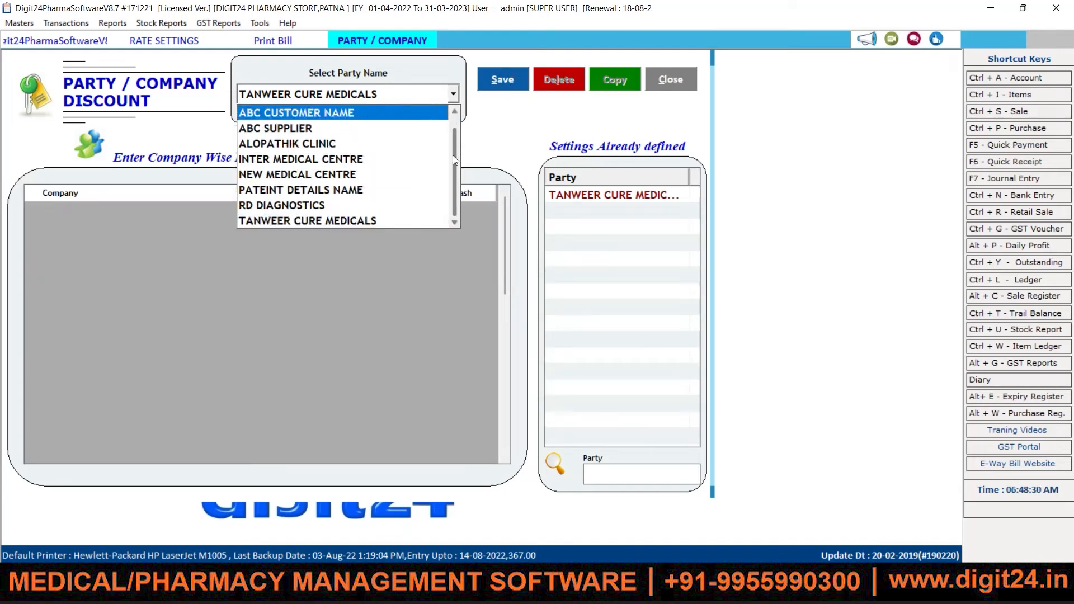
{"action": "left_click_drag", "start_coordinate": [454, 160], "coordinate": [455, 119]}
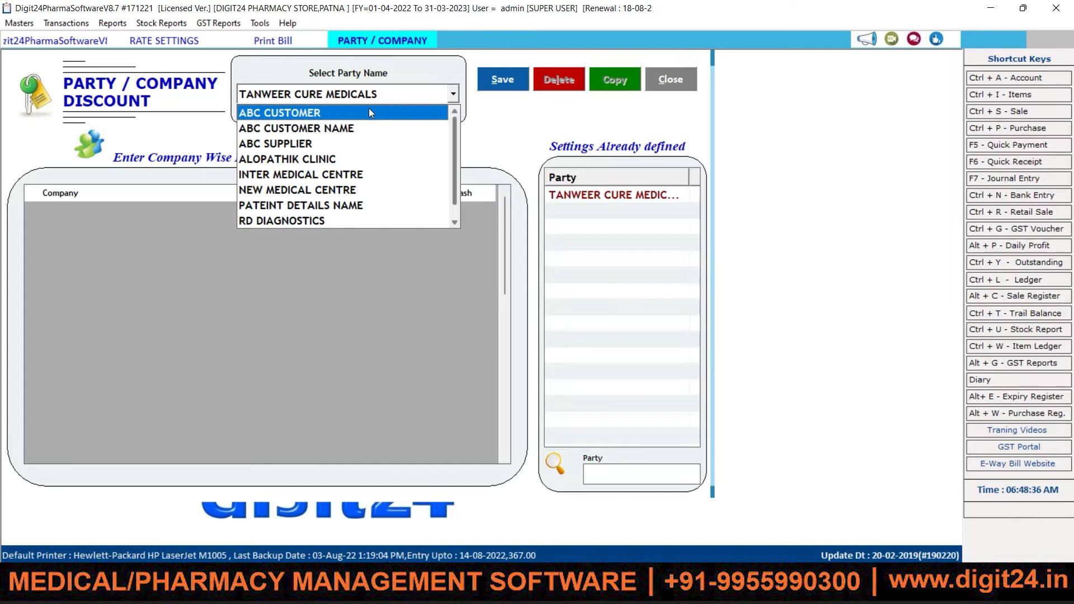
{"action": "left_click", "coordinate": [331, 175]}
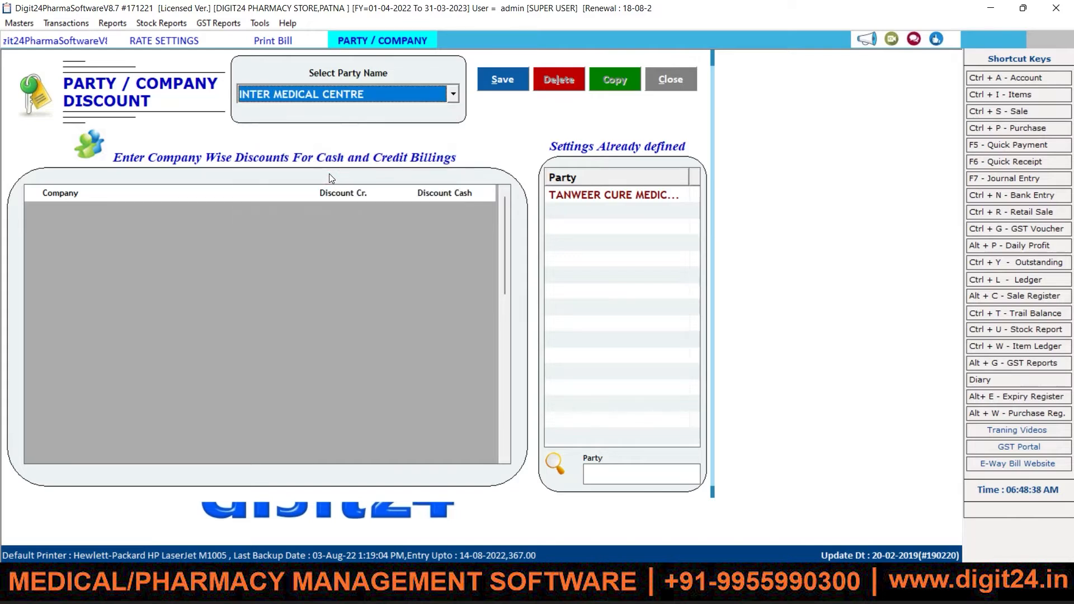
{"action": "key", "text": "Return"}
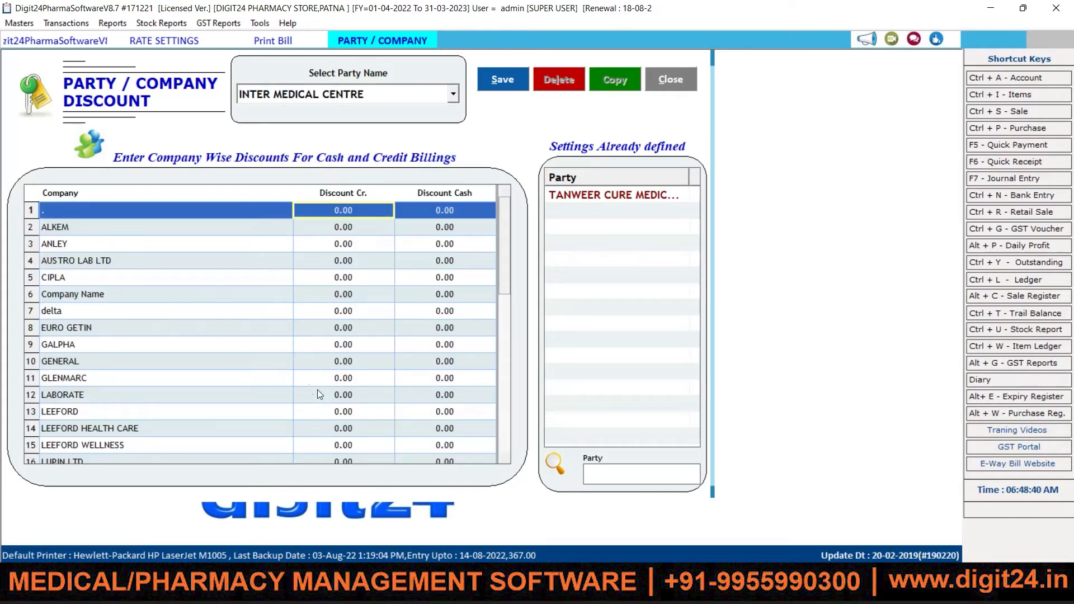
Step: Set LEEFORD's credit and cash discounts to 5, save, and close the discount form
{"action": "left_click", "coordinate": [342, 412]}
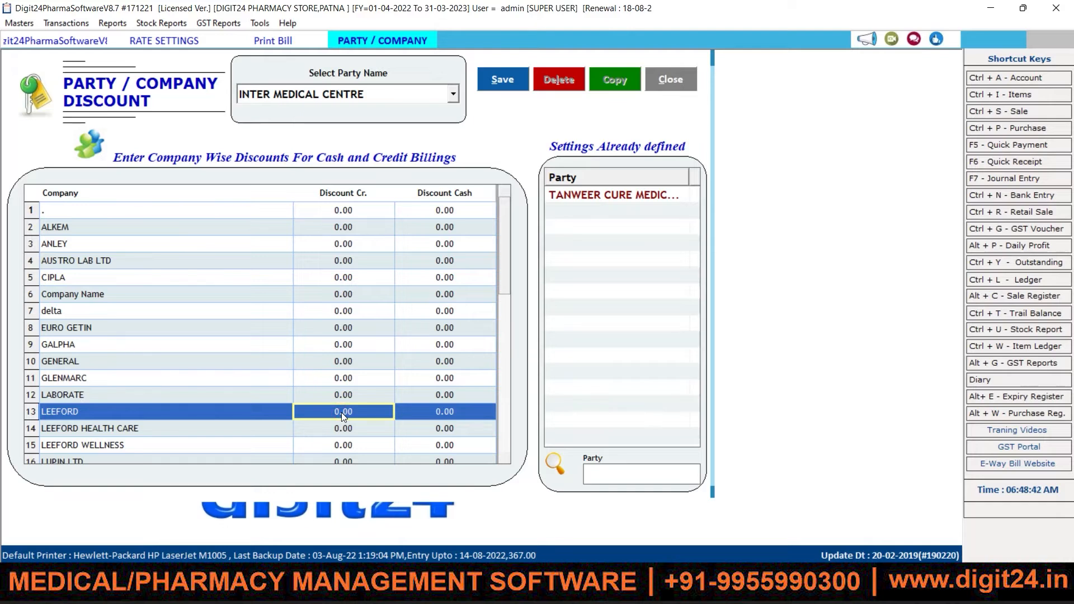
{"action": "type", "text": "5"}
{"action": "key", "text": "Return"}
{"action": "type", "text": "5"}
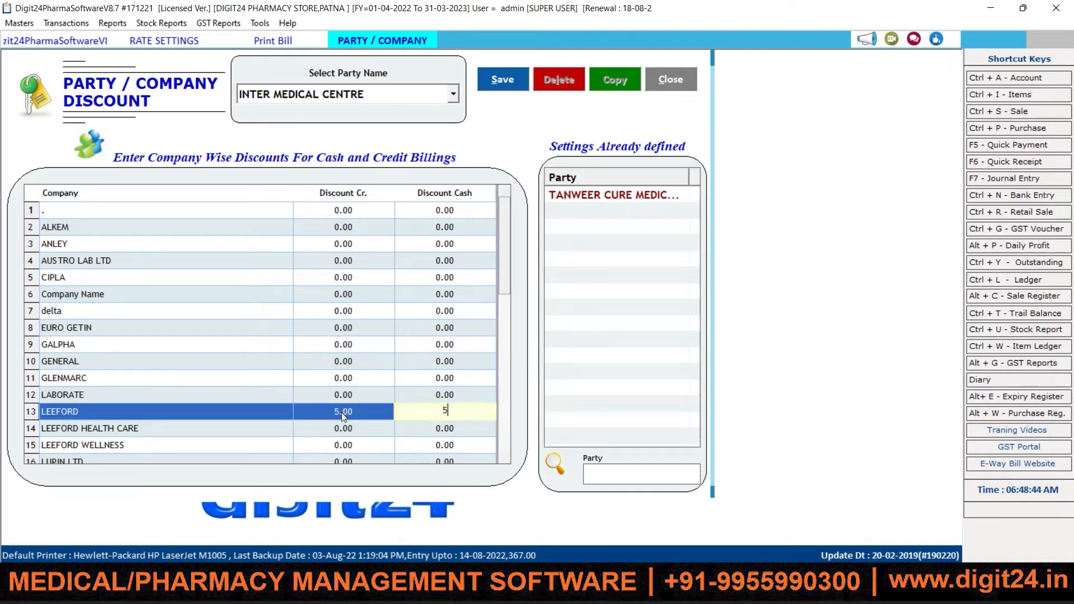
{"action": "double_click", "coordinate": [341, 413]}
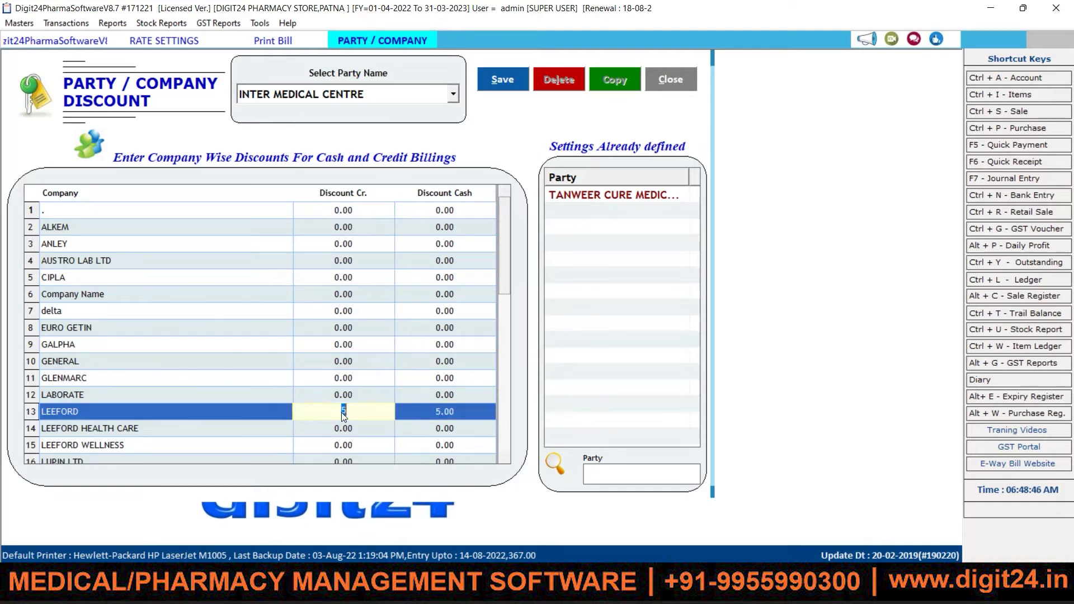
{"action": "left_click", "coordinate": [499, 78]}
{"action": "left_click", "coordinate": [576, 342]}
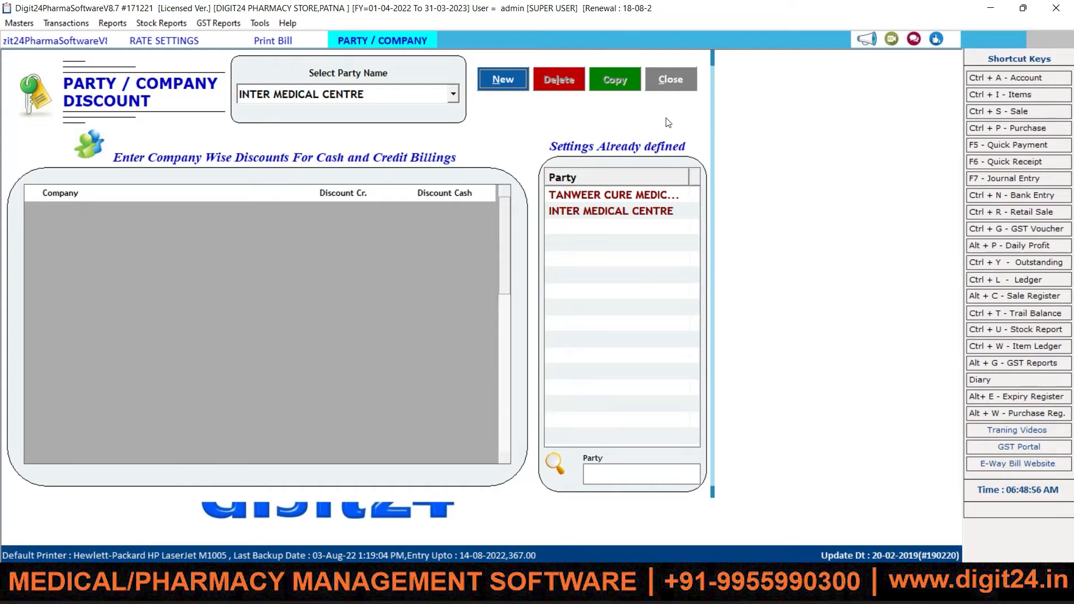
{"action": "left_click", "coordinate": [683, 85]}
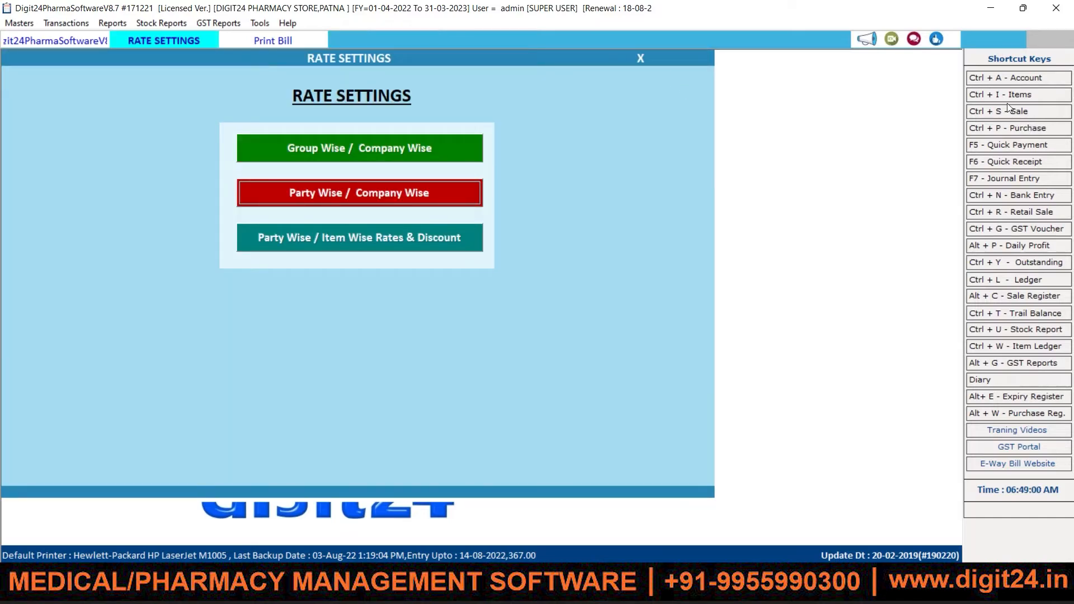
Step: Start a new sale bill from the Sale list, keeping Credit terms
{"action": "left_click", "coordinate": [1007, 117]}
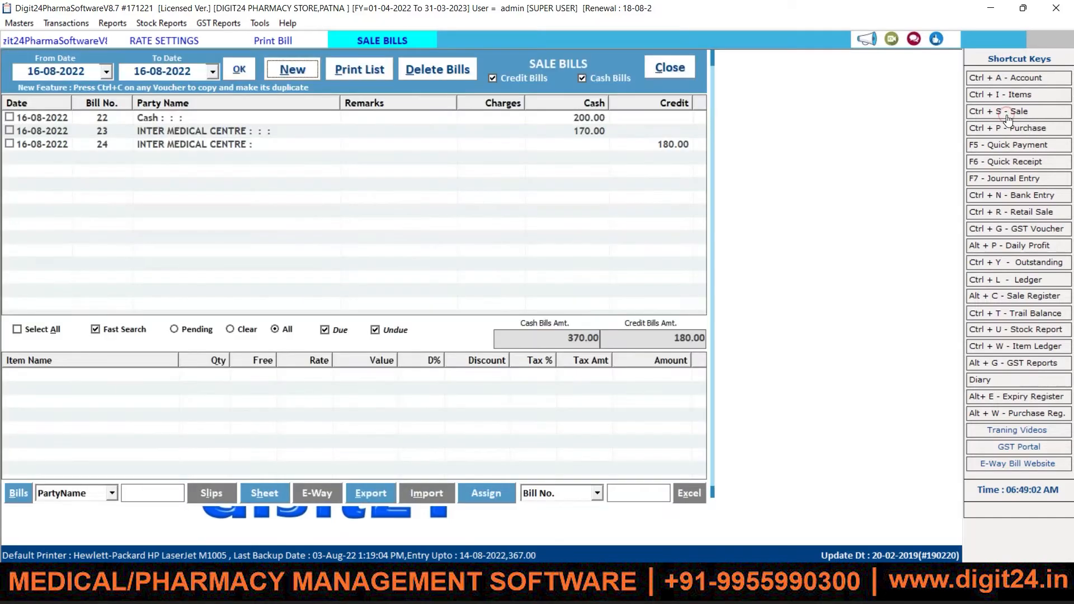
{"action": "left_click", "coordinate": [308, 72]}
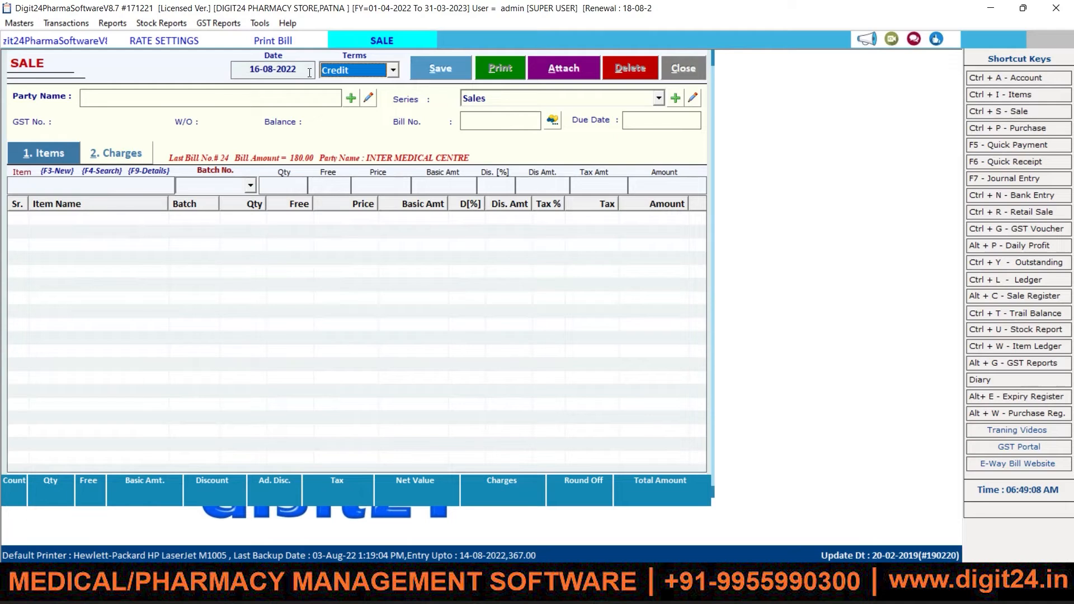
{"action": "left_click", "coordinate": [394, 71]}
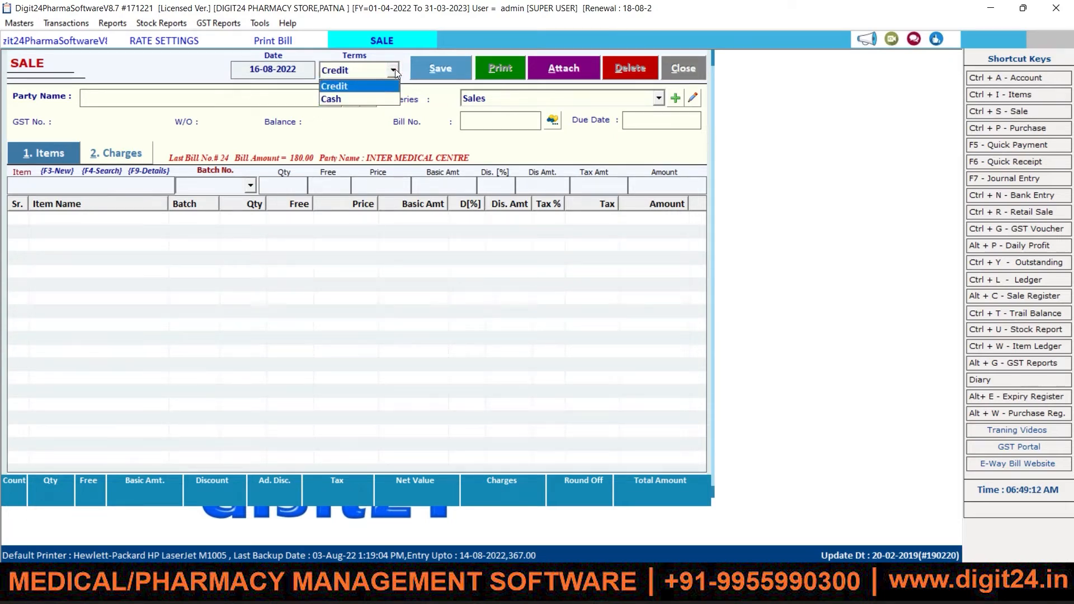
{"action": "key", "text": "Return"}
Step: Pick TANWEER CURE MEDICALS as party and keep the Sales series for bill 25
{"action": "key", "text": "Down"}
{"action": "key", "text": "Down"}
{"action": "key", "text": "Down"}
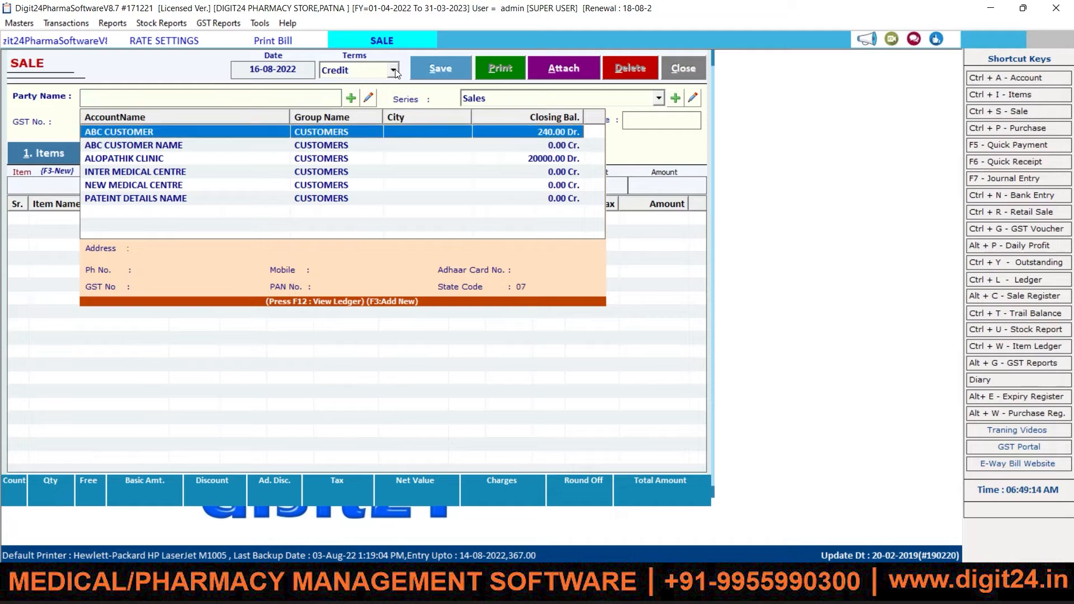
{"action": "key", "text": "Down"}
{"action": "key", "text": "Down"}
{"action": "key", "text": "Down"}
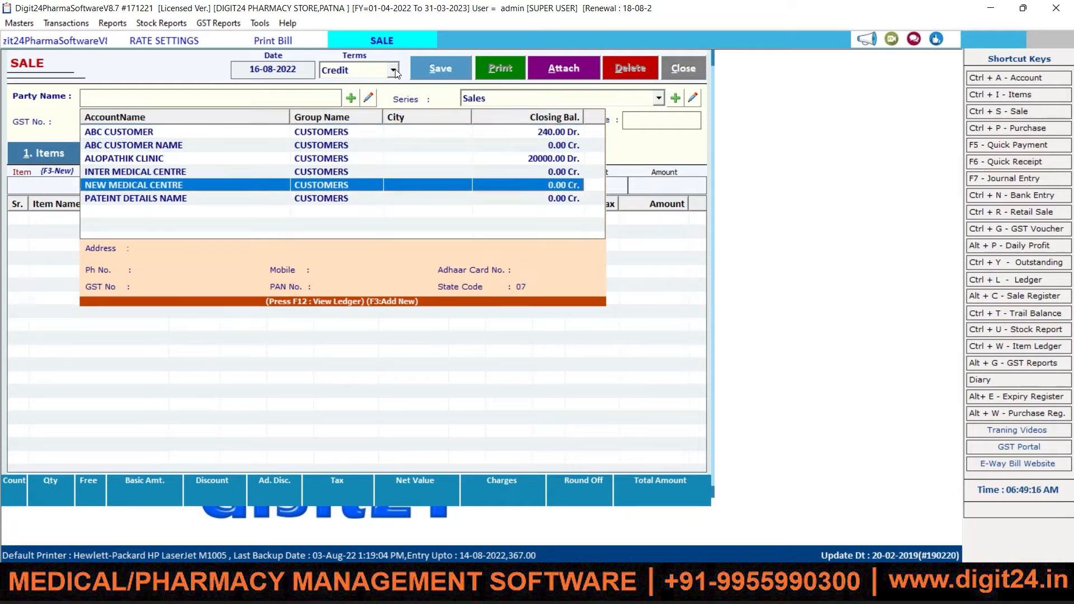
{"action": "key", "text": "Up"}
{"action": "key", "text": "Up"}
{"action": "key", "text": "Up"}
{"action": "key", "text": "Up"}
{"action": "key", "text": "Up"}
{"action": "key", "text": "Up"}
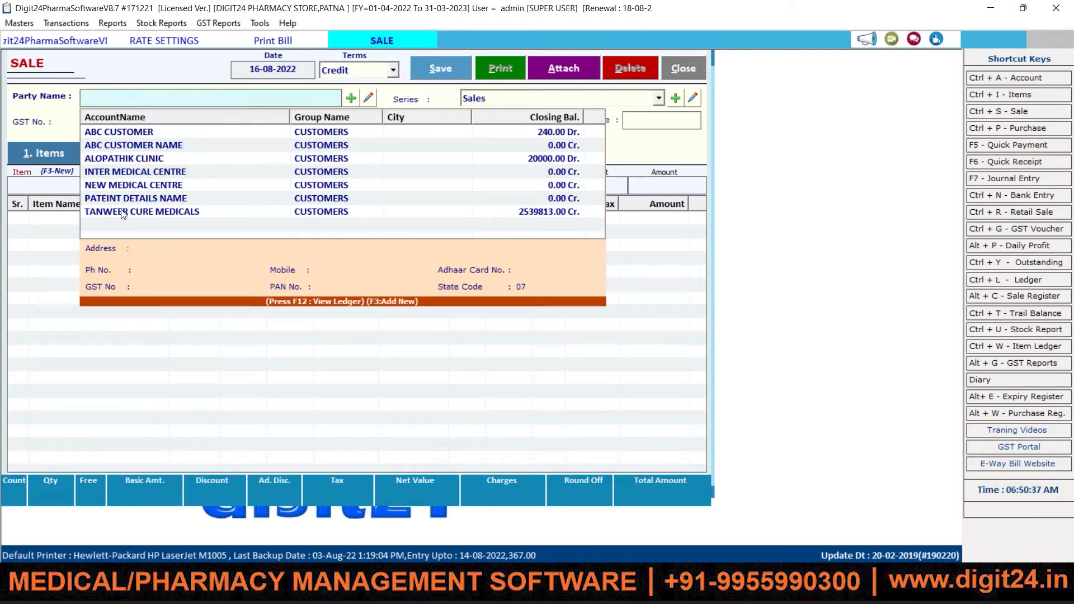
{"action": "left_click", "coordinate": [156, 217]}
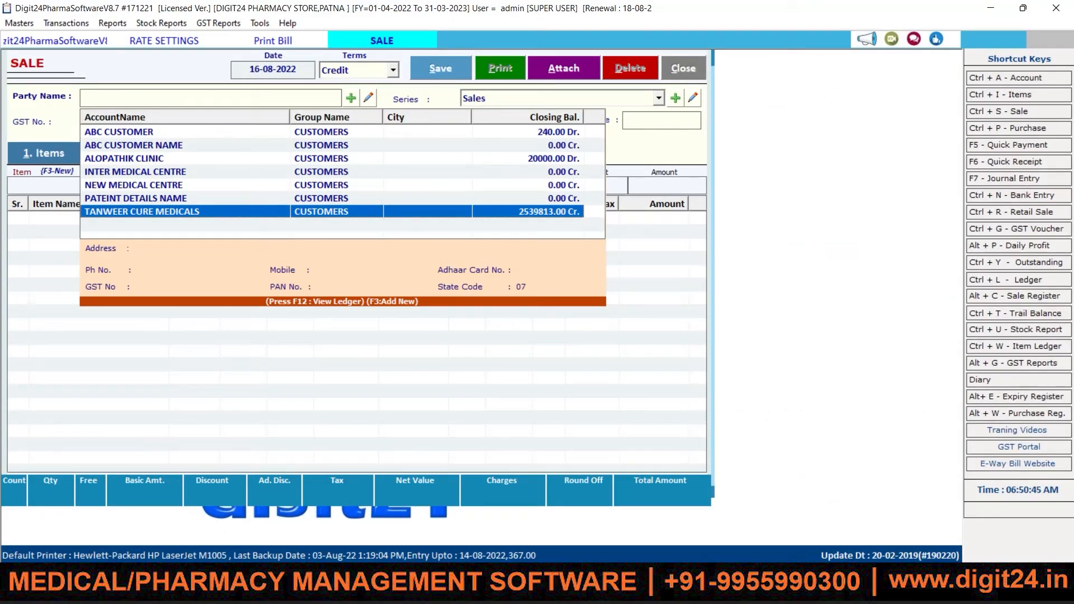
{"action": "key", "text": "Return"}
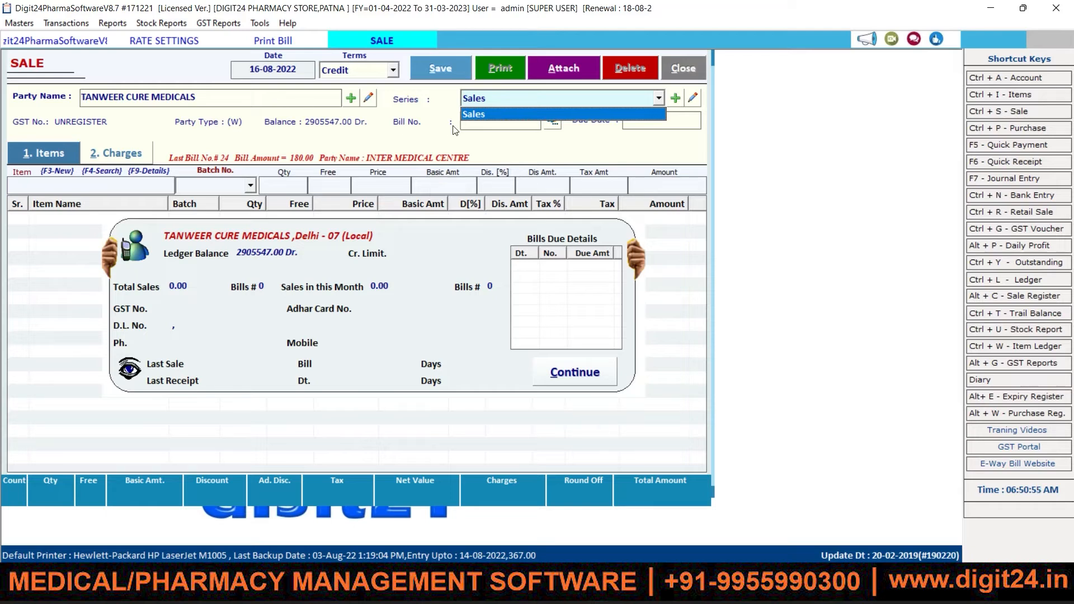
{"action": "key", "text": "Return"}
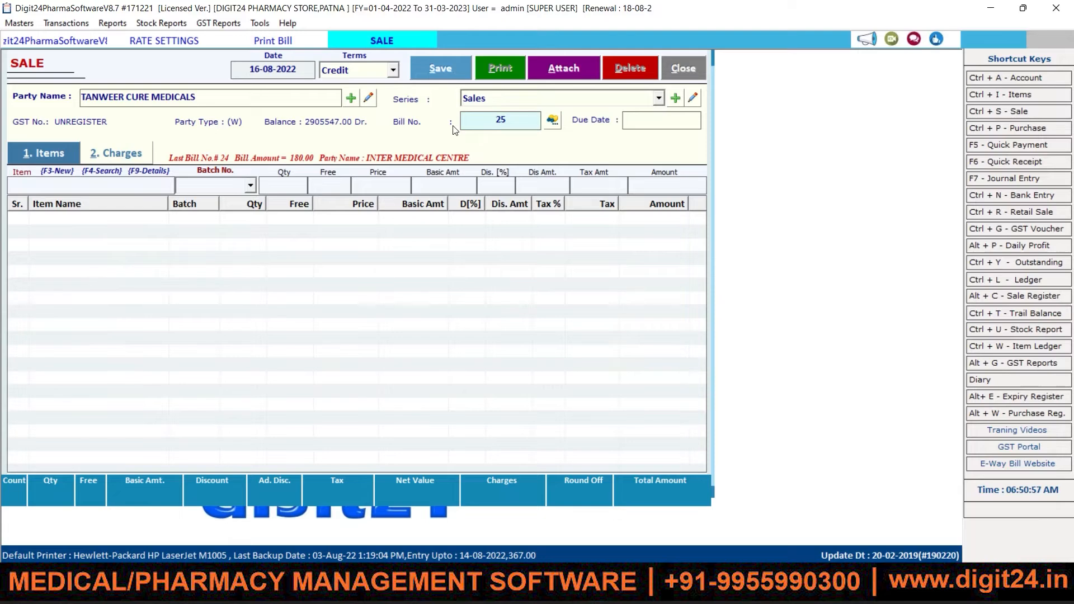
Step: Search items for AMRO and choose AMROX LS with batch 1AS62
{"action": "key", "text": "Return"}
{"action": "key", "text": "Return"}
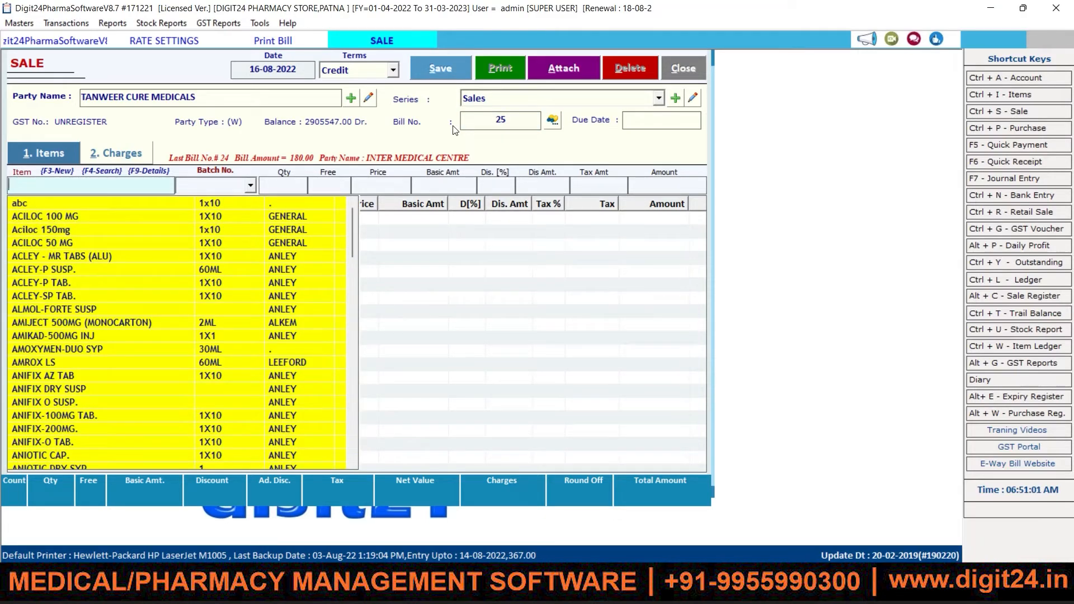
{"action": "key", "text": "Down"}
{"action": "key", "text": "Down"}
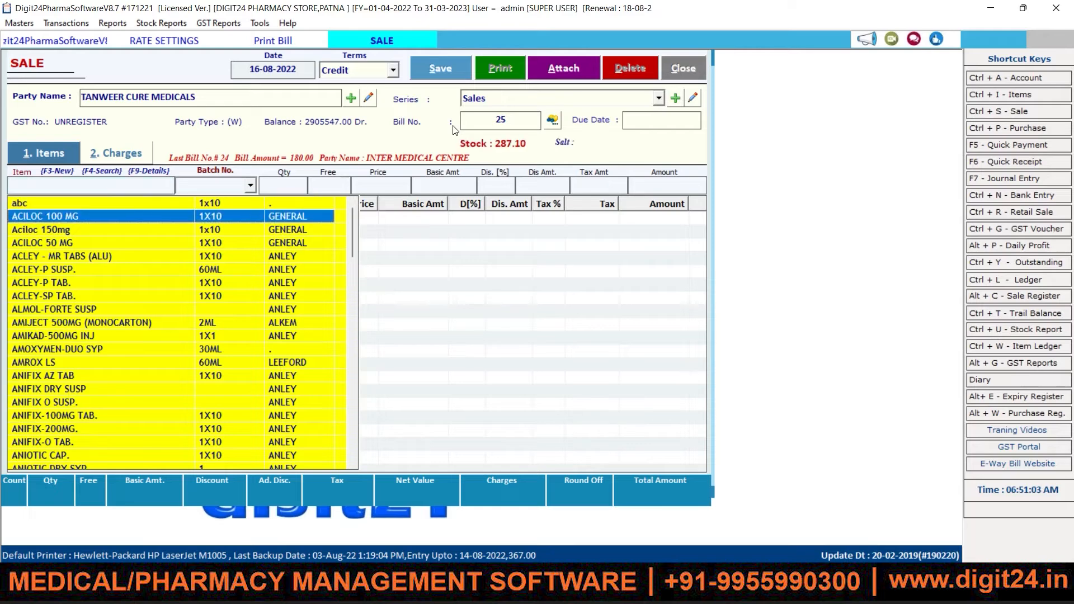
{"action": "key", "text": "Down"}
{"action": "key", "text": "Down"}
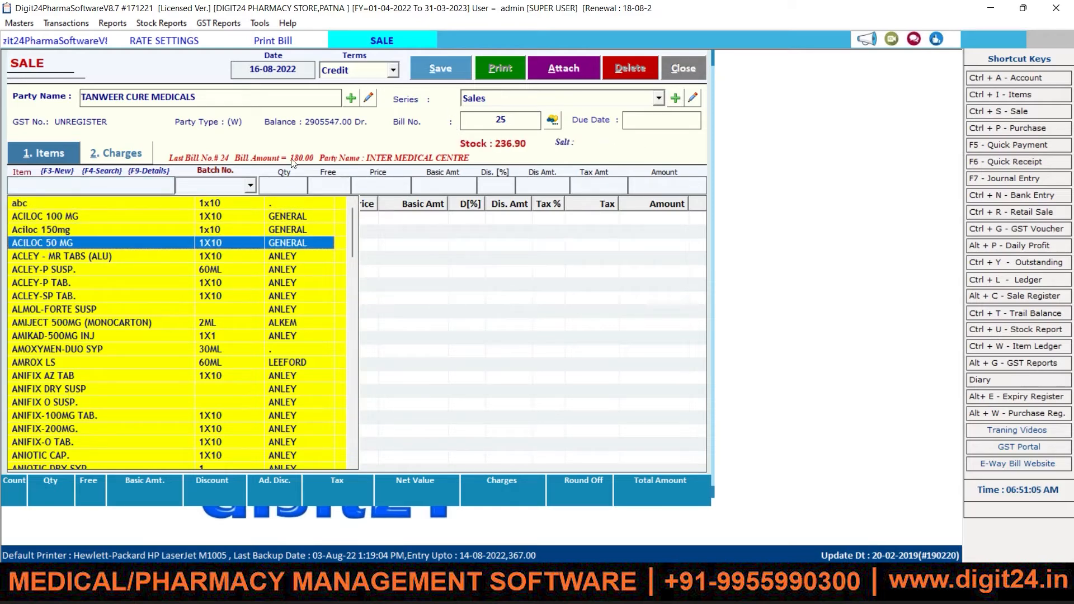
{"action": "left_click", "coordinate": [151, 185]}
{"action": "type", "text": "AMRO"}
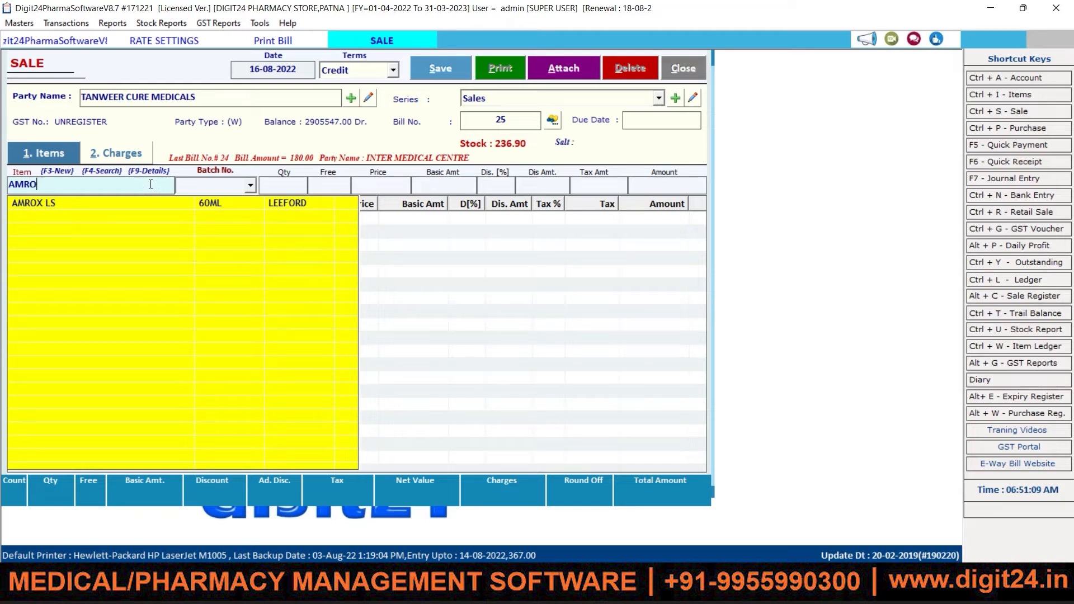
{"action": "key", "text": "Down"}
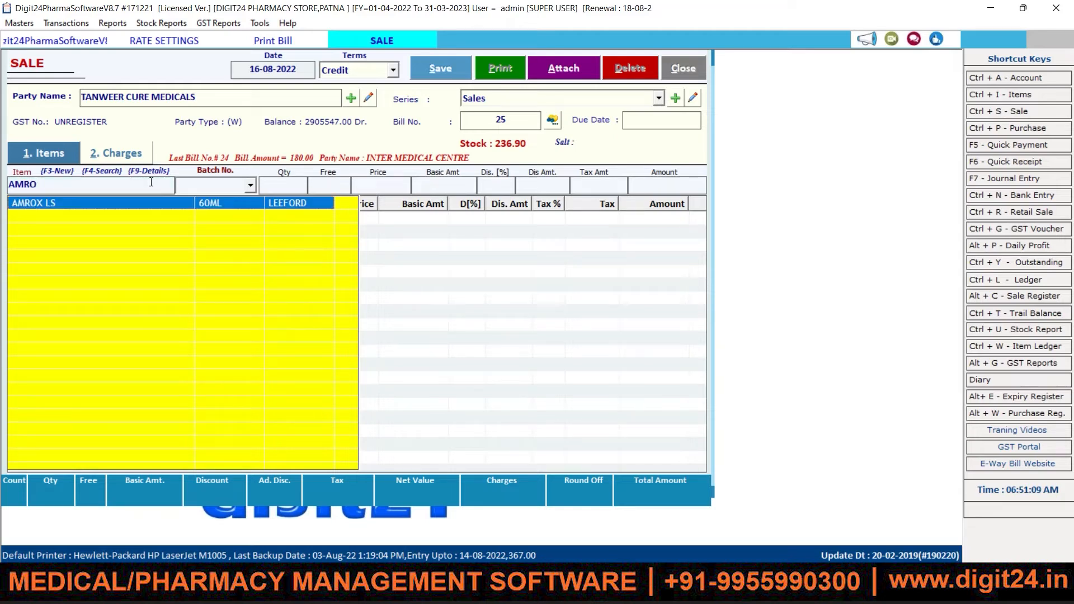
{"action": "key", "text": "Return"}
{"action": "key", "text": "Return"}
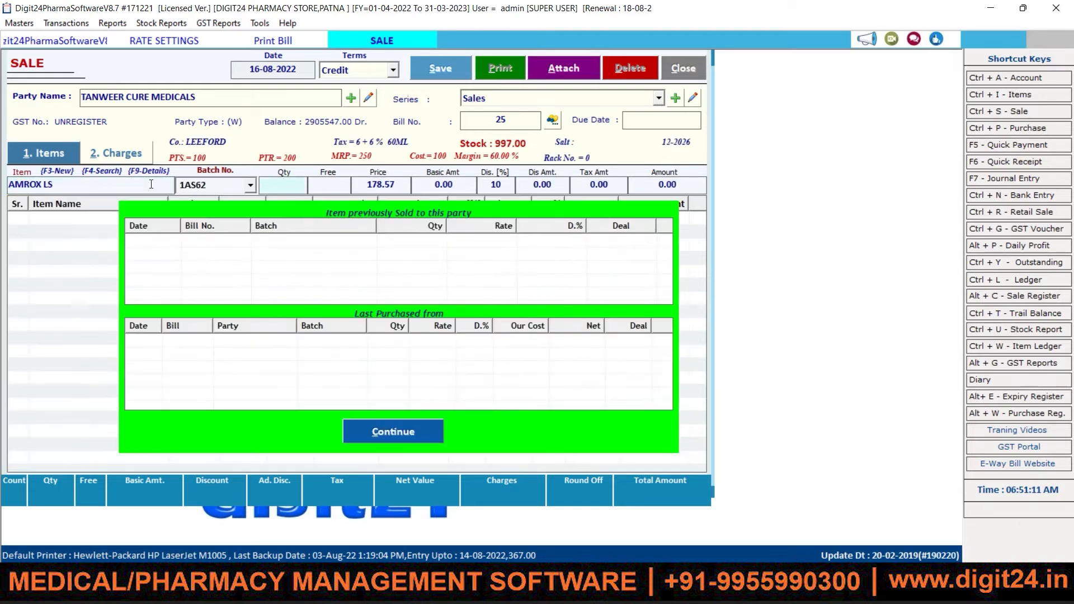
Step: Add 1 AMROX LS at 10% discount and save bill 25 totalling 180.00
{"action": "key", "text": "Return"}
{"action": "key", "text": "Return"}
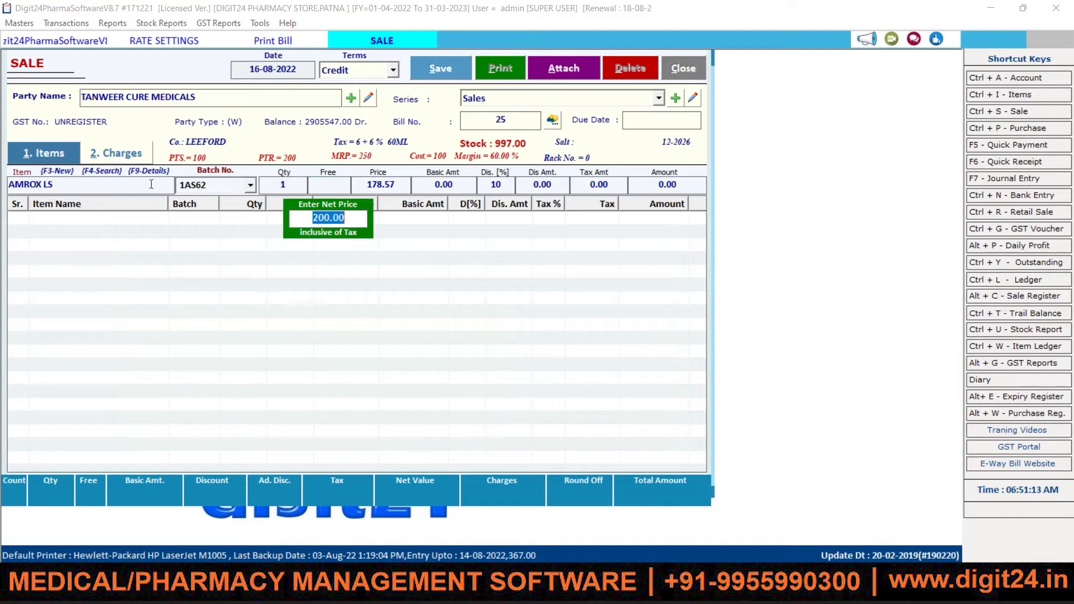
{"action": "key", "text": "Return"}
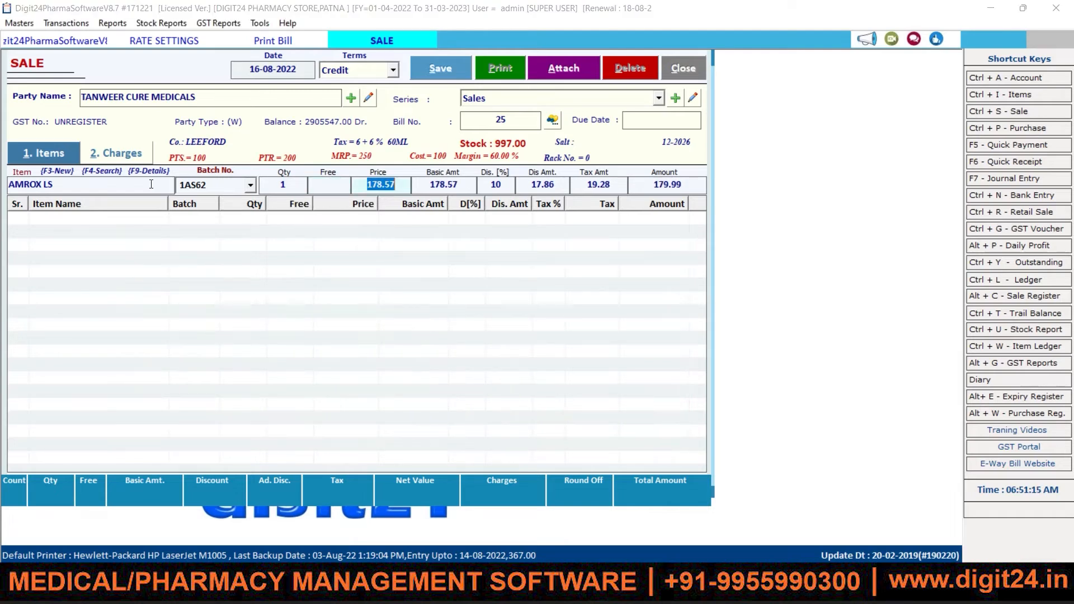
{"action": "key", "text": "Return"}
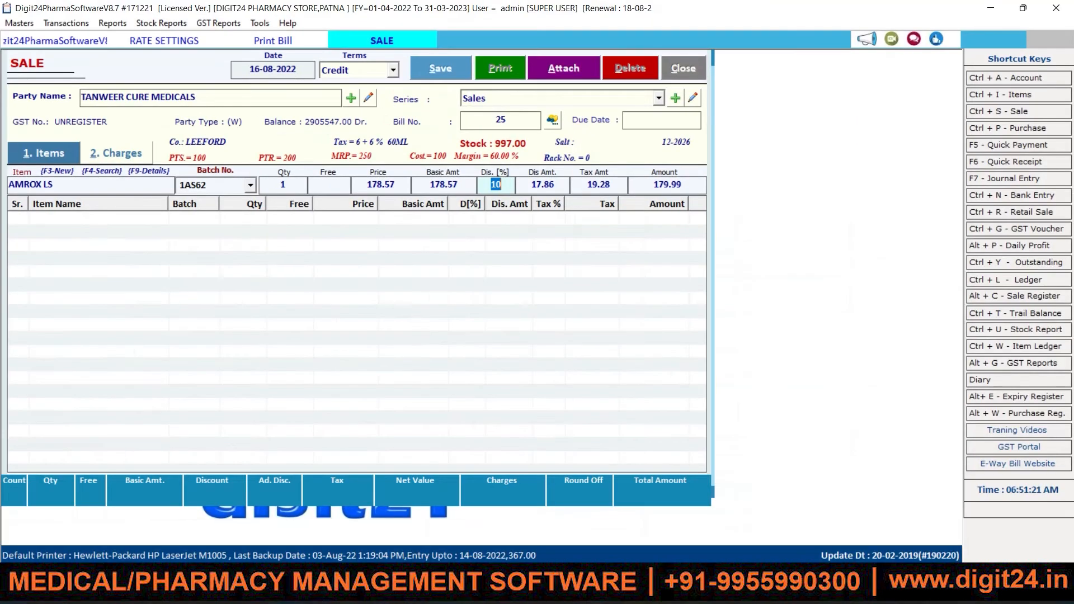
{"action": "key", "text": "Return"}
{"action": "key", "text": "Return"}
{"action": "key", "text": "Return"}
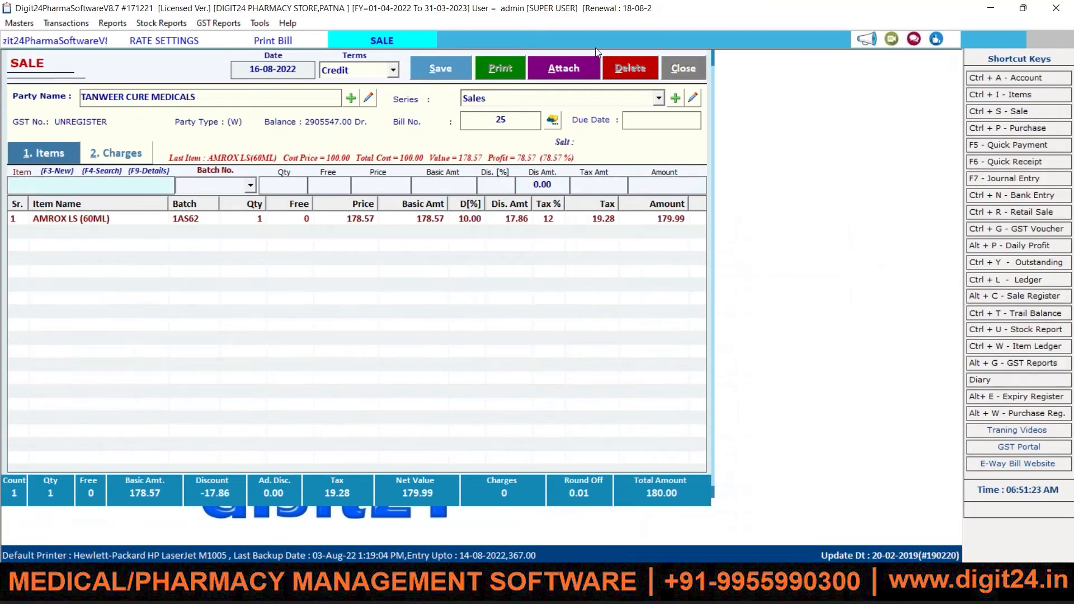
{"action": "left_click", "coordinate": [429, 64]}
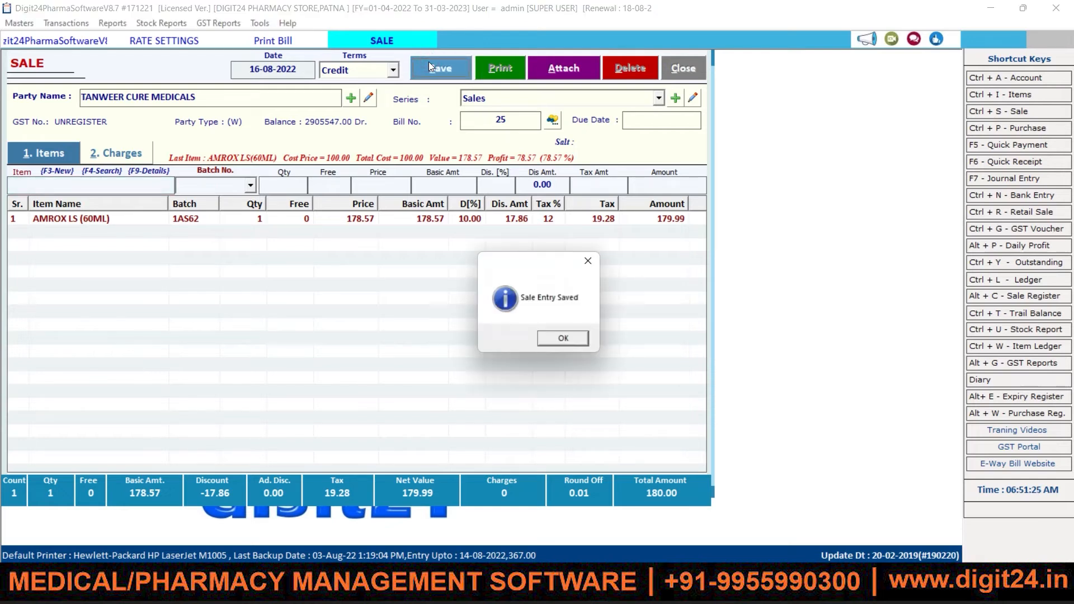
Step: Preview bill 25 as a 180.00 GST invoice, then close the print options
{"action": "left_click", "coordinate": [563, 338]}
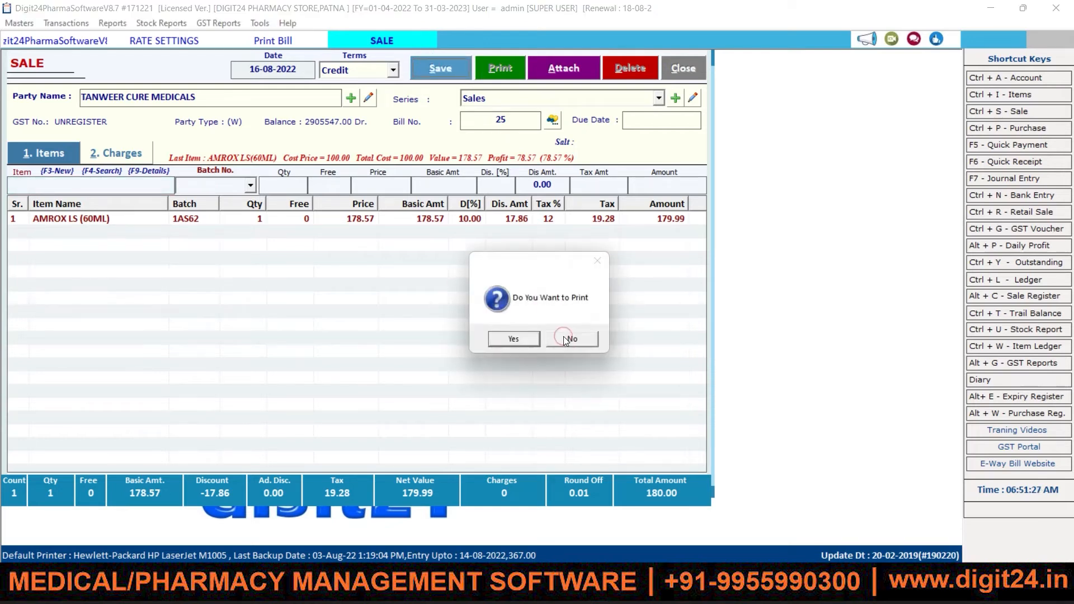
{"action": "left_click", "coordinate": [511, 340]}
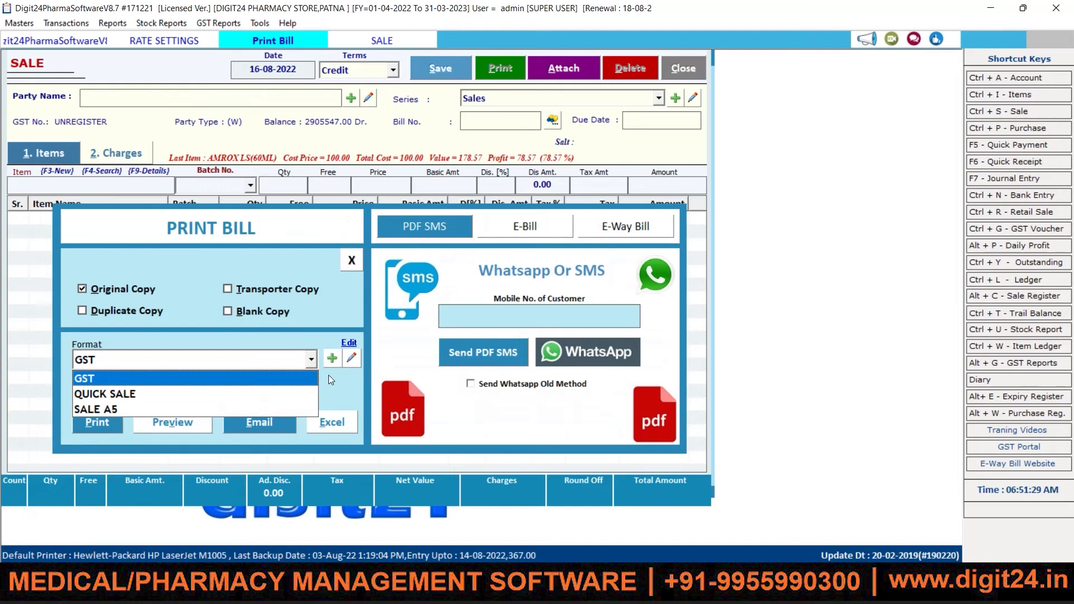
{"action": "left_click", "coordinate": [166, 379]}
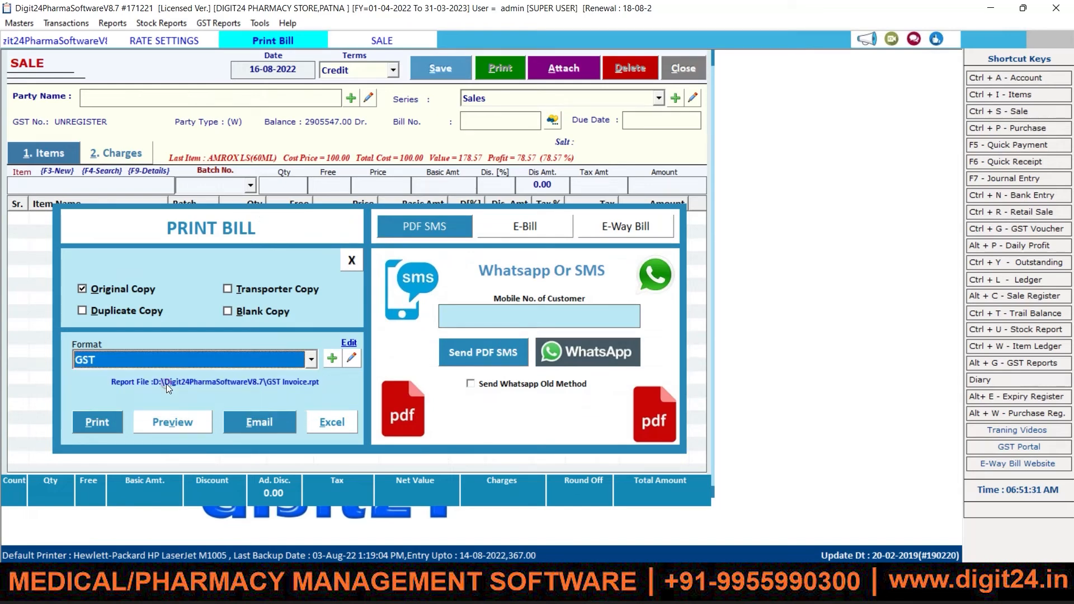
{"action": "left_click", "coordinate": [179, 420]}
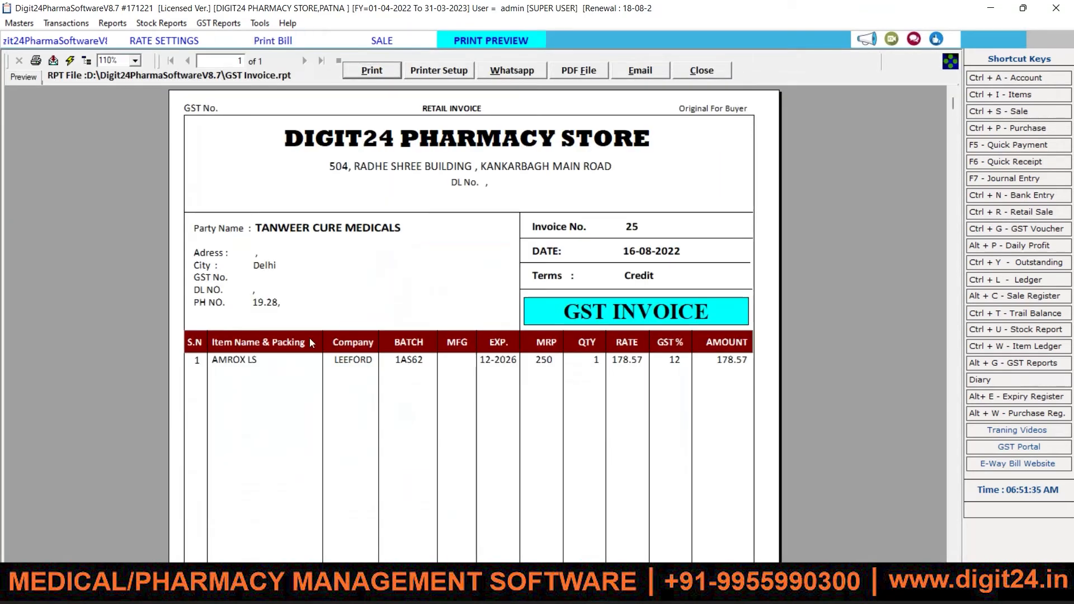
{"action": "left_click_drag", "start_coordinate": [955, 99], "coordinate": [933, 519]}
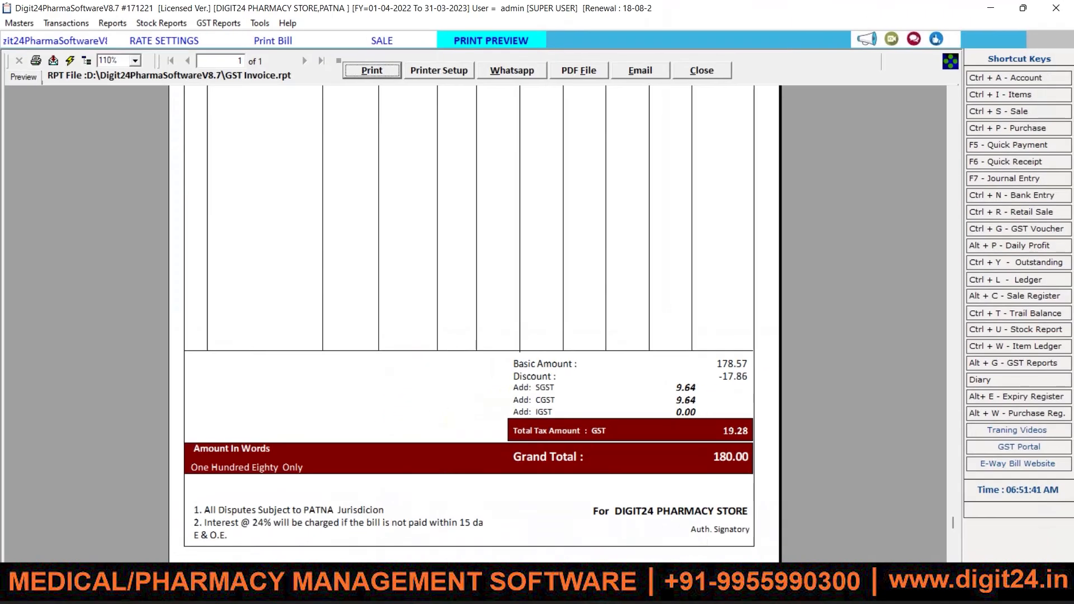
{"action": "left_click", "coordinate": [699, 69]}
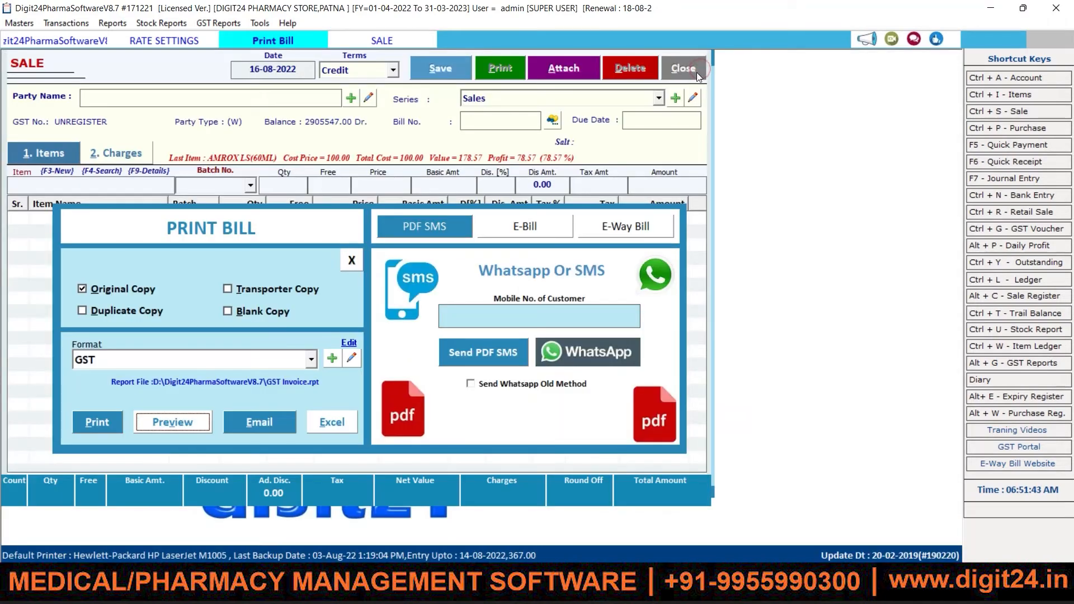
{"action": "left_click", "coordinate": [356, 257]}
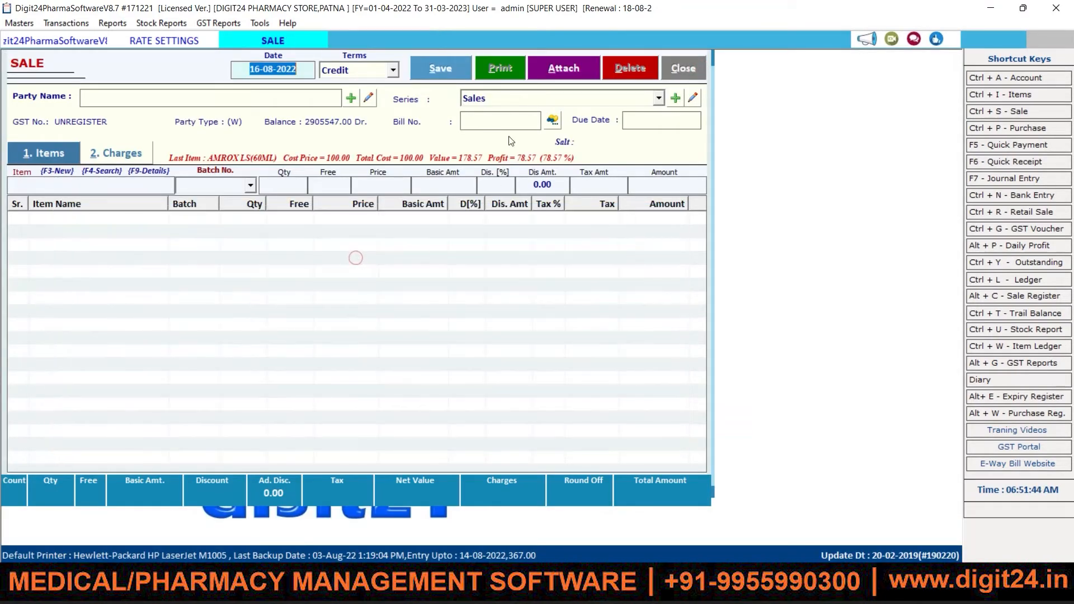
Step: Close the sale form, check the Group Wise and Party Wise / Company Wise discount settings, and return to Rate Settings
{"action": "left_click", "coordinate": [693, 69]}
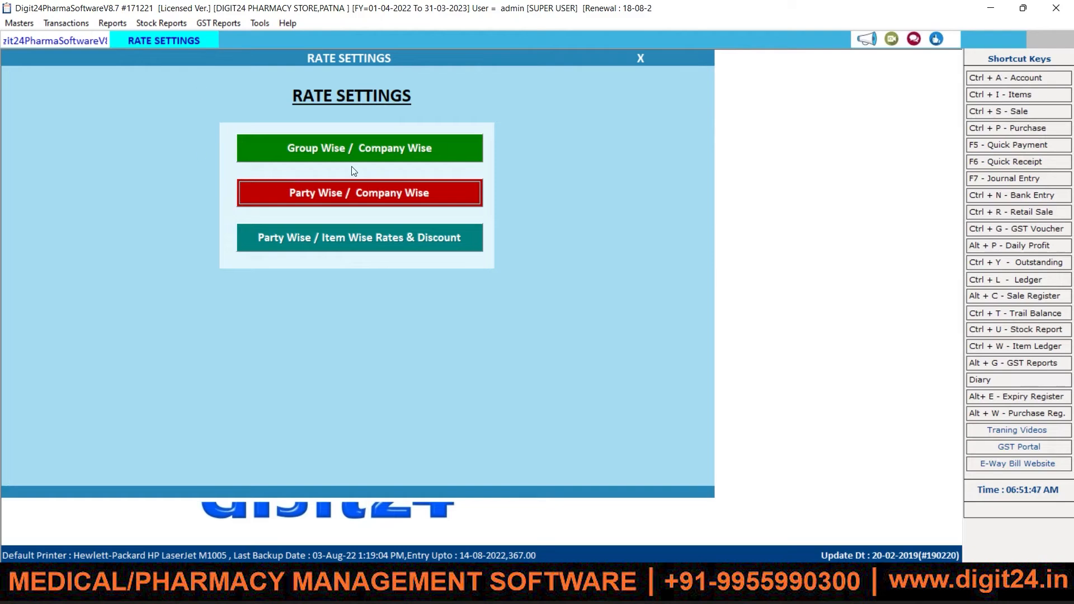
{"action": "left_click", "coordinate": [326, 147]}
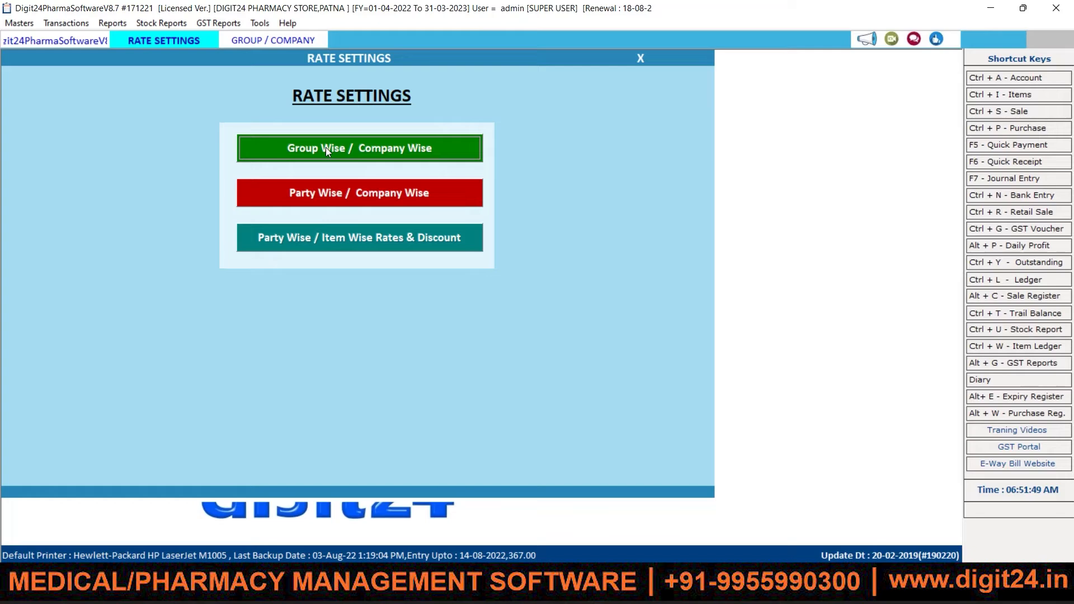
{"action": "left_click", "coordinate": [325, 147]}
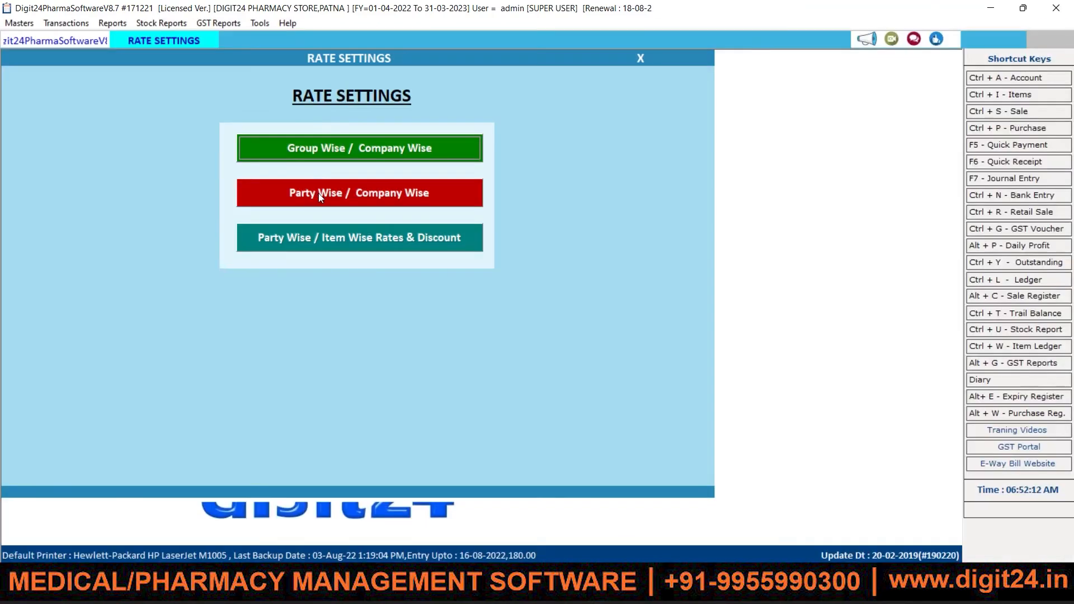
{"action": "left_click", "coordinate": [344, 191]}
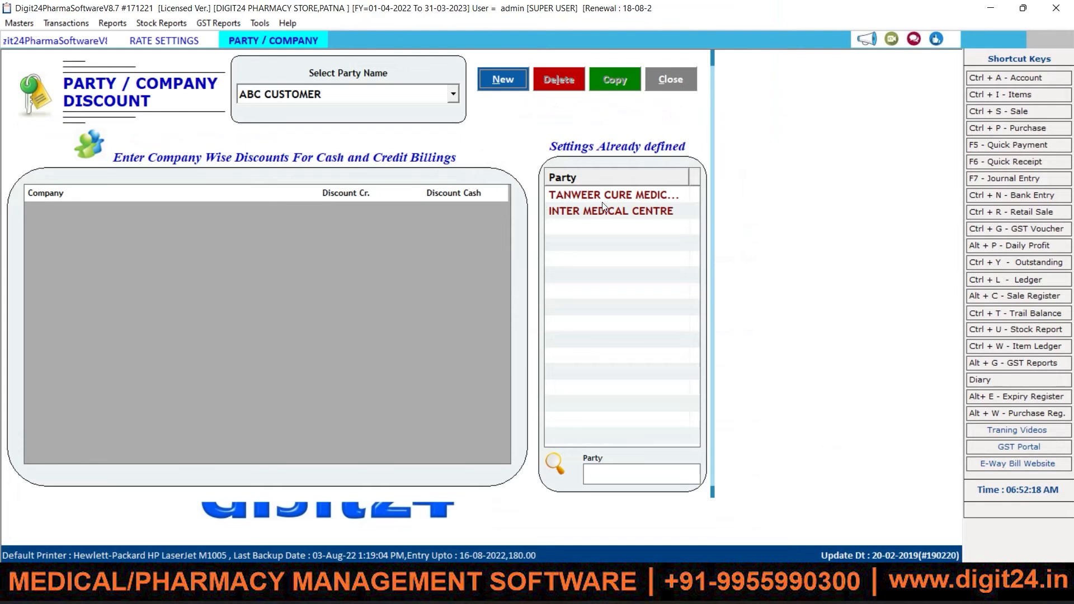
{"action": "left_click", "coordinate": [671, 80]}
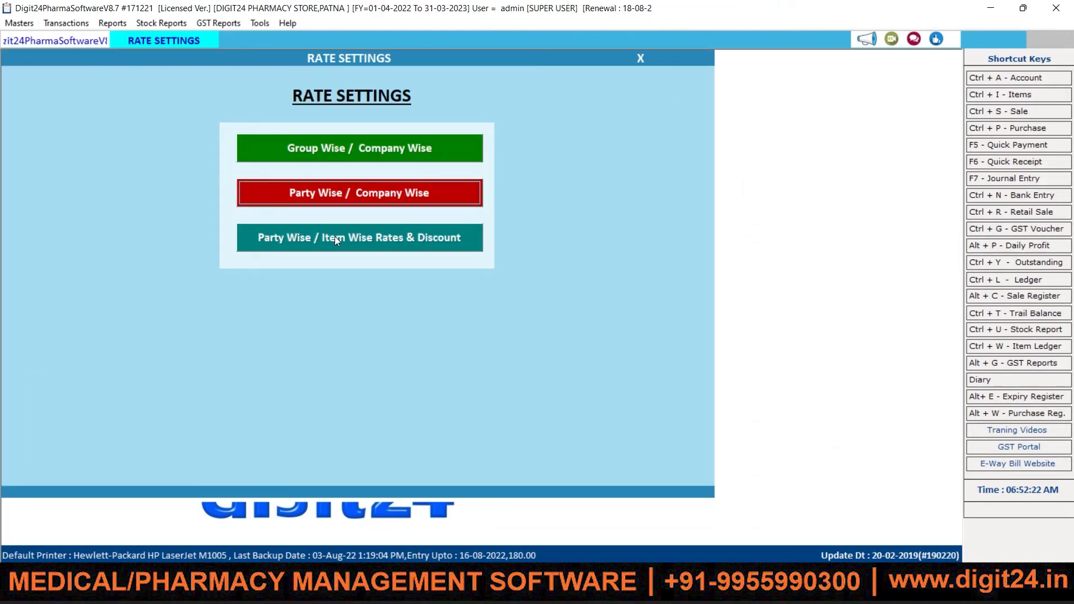
Step: Open Party Wise / Item Wise Rates & Discount and start a new rate entry
{"action": "left_click", "coordinate": [390, 239]}
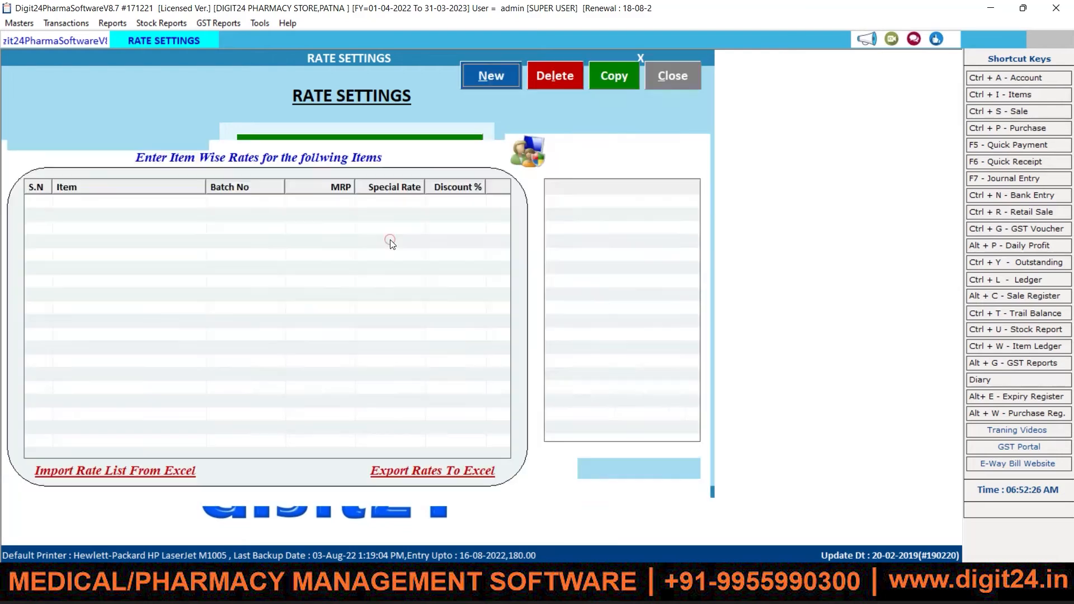
{"action": "left_click", "coordinate": [491, 78]}
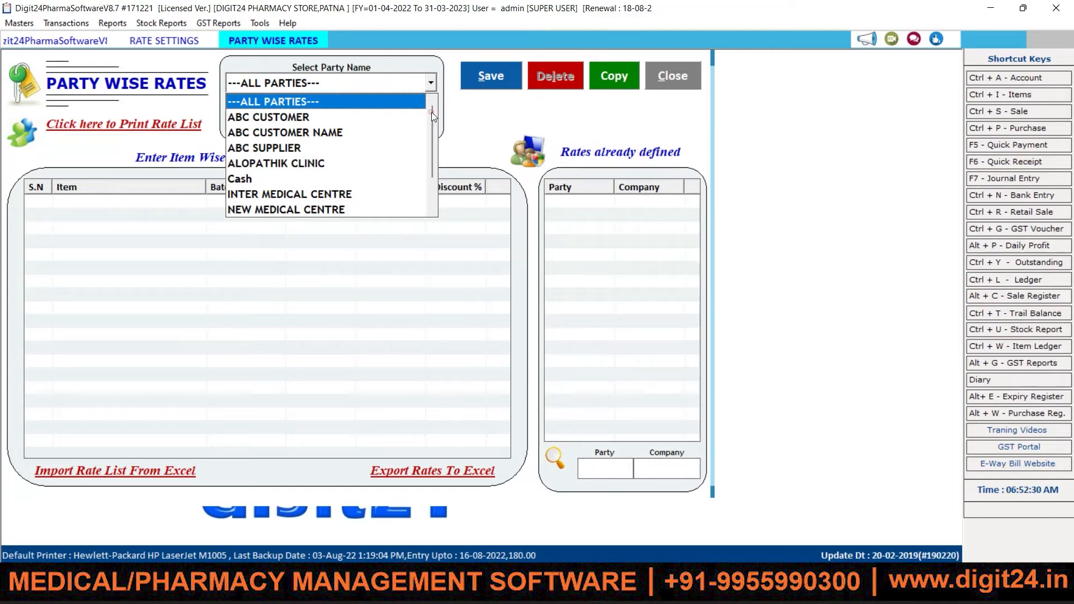
{"action": "left_click_drag", "start_coordinate": [431, 112], "coordinate": [431, 139]}
{"action": "left_click_drag", "start_coordinate": [431, 176], "coordinate": [435, 104]}
{"action": "mouse_move", "coordinate": [430, 125]}
{"action": "left_mouse_down"}
{"action": "mouse_move", "coordinate": [431, 169]}
{"action": "mouse_move", "coordinate": [430, 111]}
{"action": "left_mouse_up"}
Step: Set the party to ---ALL PARTIES--- and the company to GENERAL to list its 15 items
{"action": "left_click", "coordinate": [293, 105]}
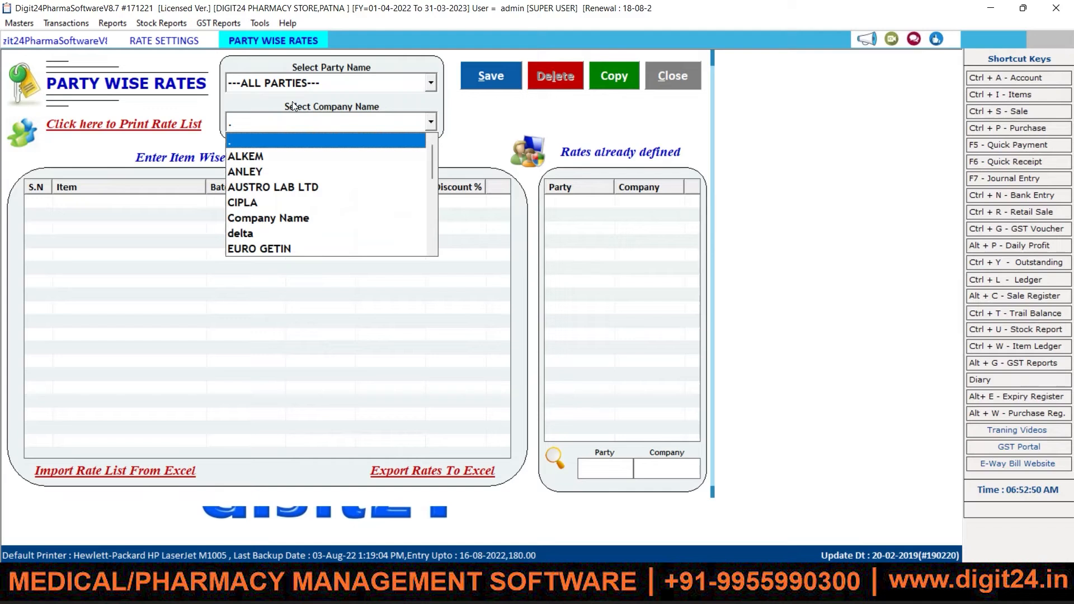
{"action": "key", "text": "Down"}
{"action": "key", "text": "Down"}
{"action": "key", "text": "Down"}
{"action": "key", "text": "Down"}
{"action": "key", "text": "Down"}
{"action": "key", "text": "Down"}
{"action": "key", "text": "Down"}
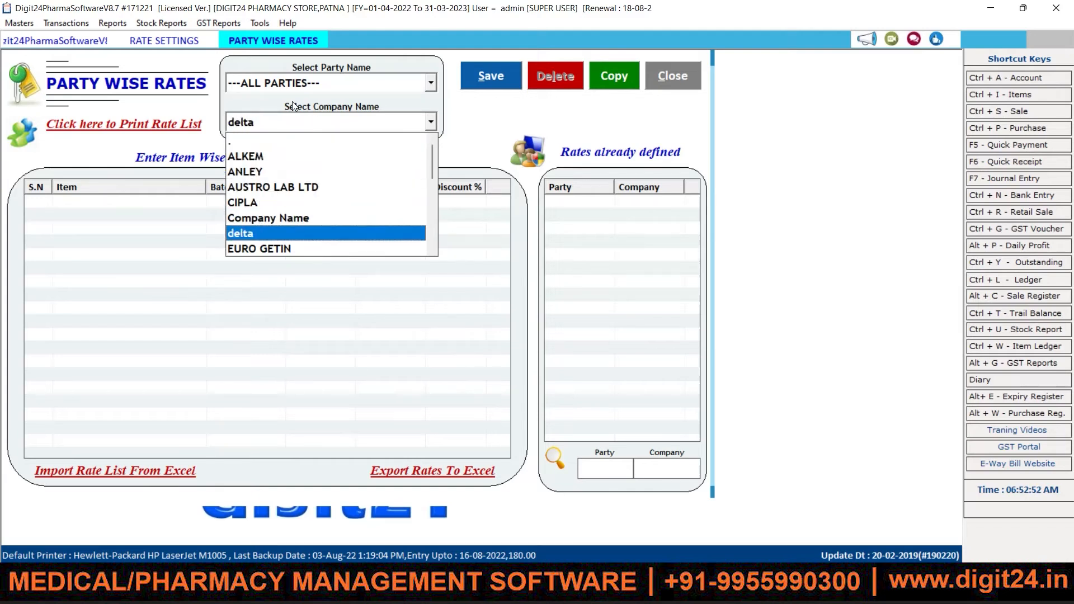
{"action": "key", "text": "Down"}
{"action": "key", "text": "Down"}
{"action": "key", "text": "Down"}
{"action": "key", "text": "Down"}
{"action": "key", "text": "Down"}
{"action": "key", "text": "Down"}
{"action": "key", "text": "Down"}
{"action": "key", "text": "Down"}
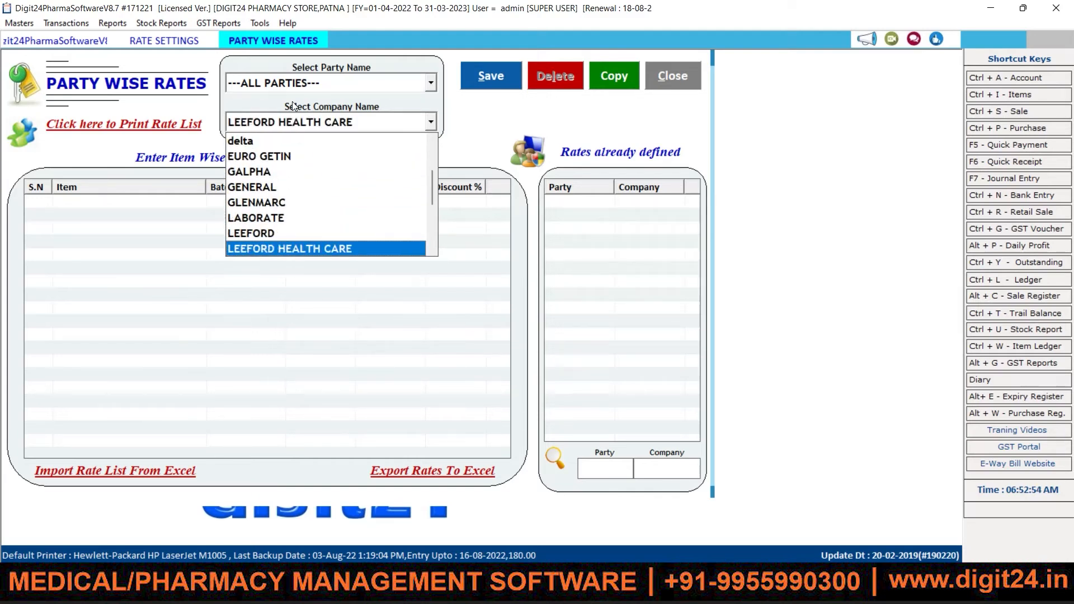
{"action": "key", "text": "Down"}
{"action": "key", "text": "Down"}
{"action": "key", "text": "Down"}
{"action": "key", "text": "Down"}
{"action": "key", "text": "Down"}
{"action": "key", "text": "Down"}
{"action": "key", "text": "Down"}
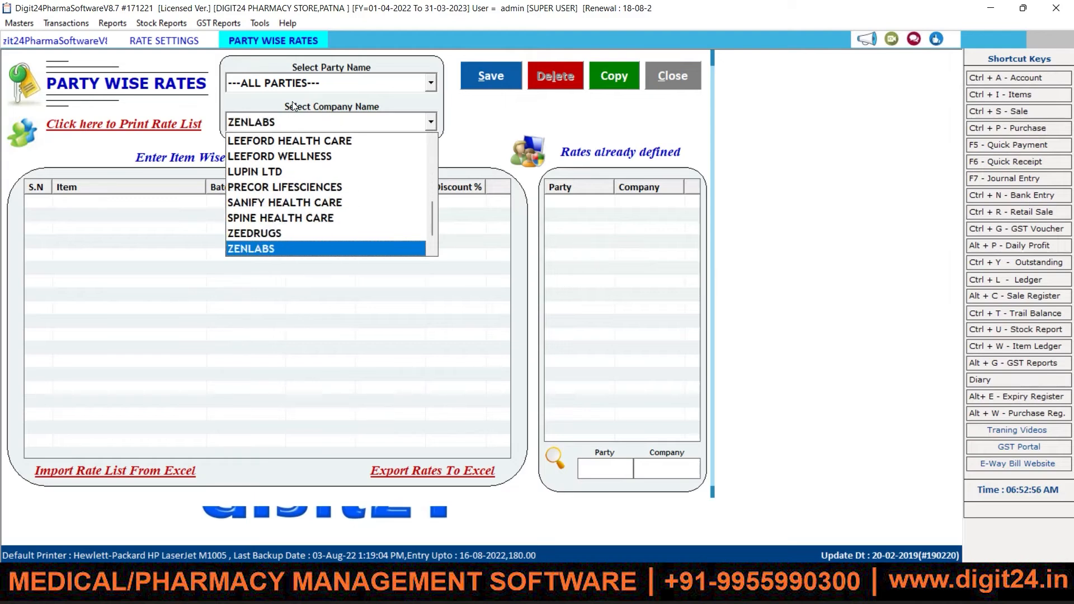
{"action": "key", "text": "Up"}
{"action": "key", "text": "Up"}
{"action": "key", "text": "Up"}
{"action": "key", "text": "Up"}
{"action": "key", "text": "Up"}
{"action": "key", "text": "Up"}
{"action": "key", "text": "Up"}
{"action": "key", "text": "Up"}
{"action": "key", "text": "Up"}
{"action": "key", "text": "Up"}
{"action": "key", "text": "Up"}
{"action": "key", "text": "Up"}
{"action": "key", "text": "Up"}
{"action": "key", "text": "Up"}
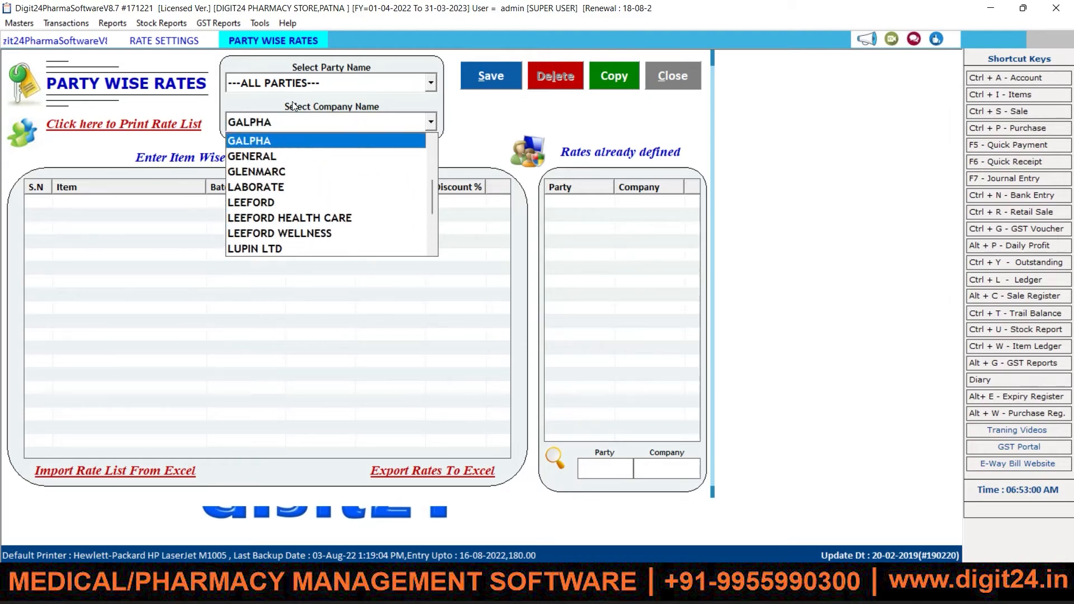
{"action": "key", "text": "Down"}
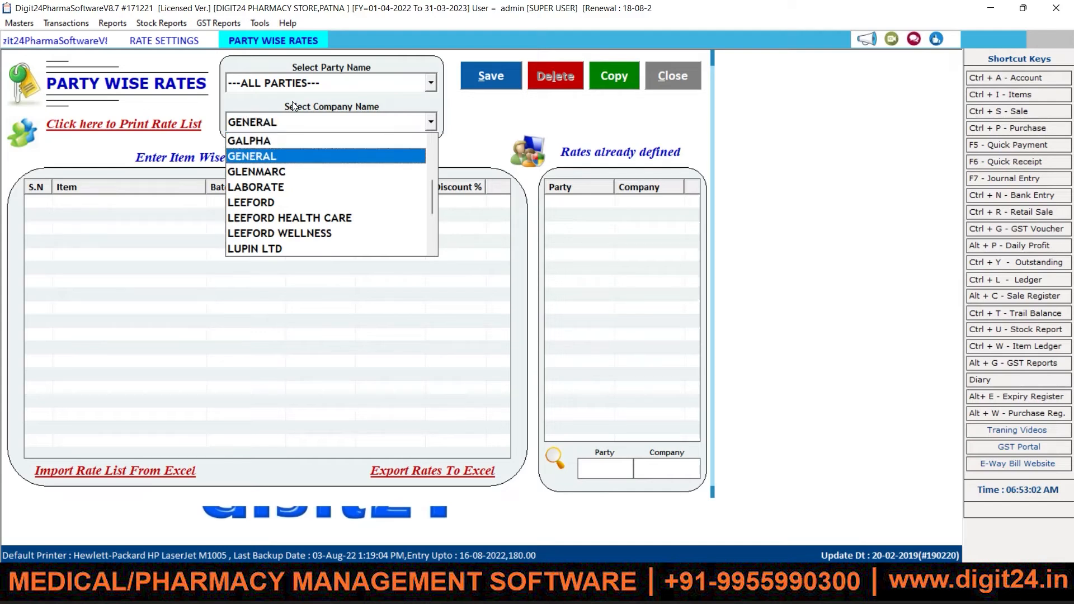
{"action": "key", "text": "Return"}
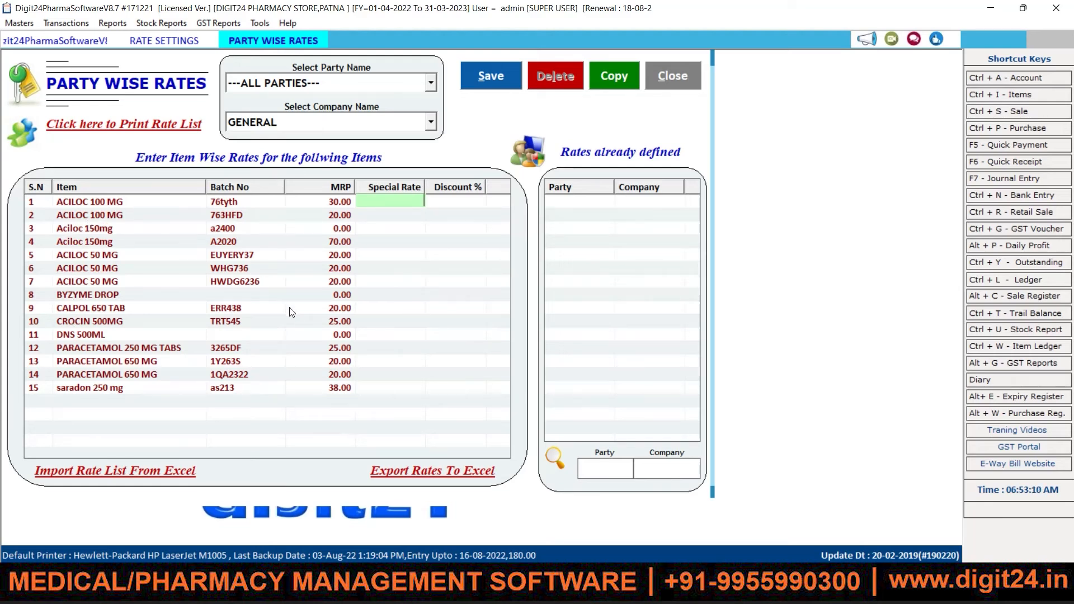
{"action": "left_click", "coordinate": [347, 122]}
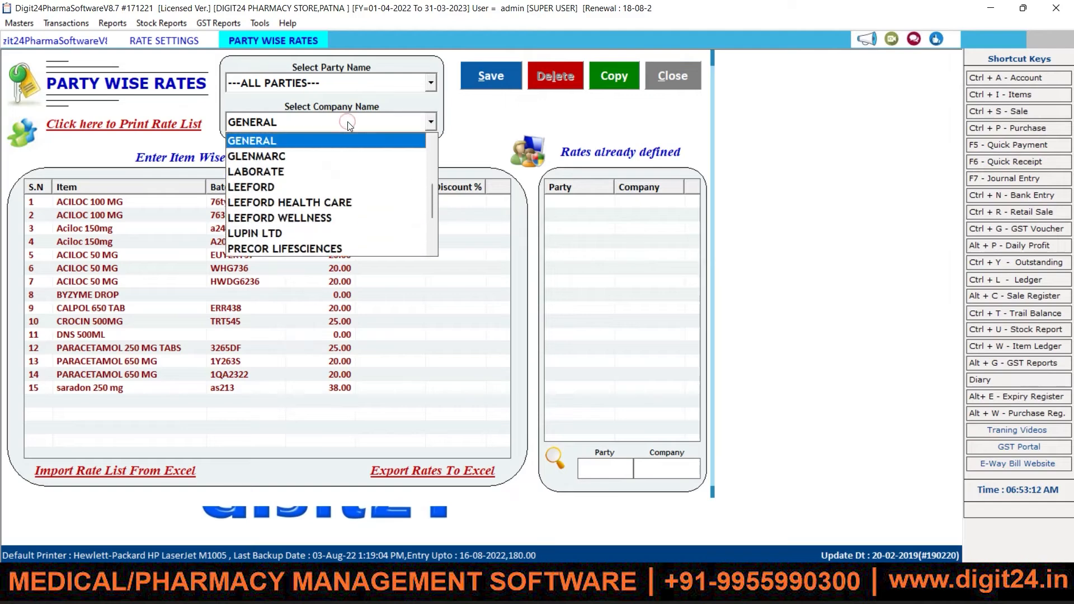
{"action": "key", "text": "Down"}
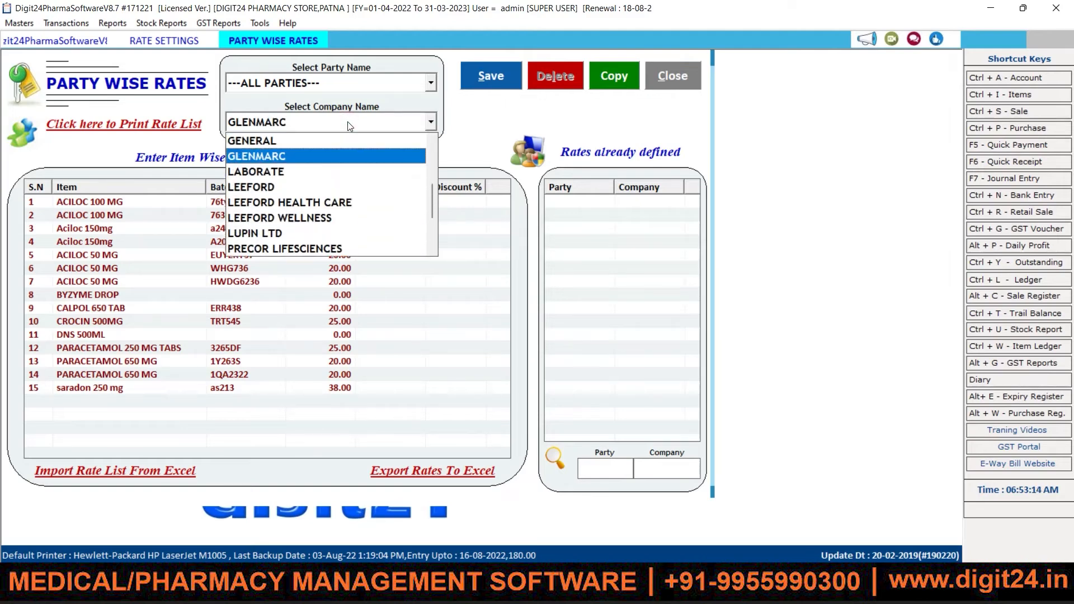
{"action": "key", "text": "Return"}
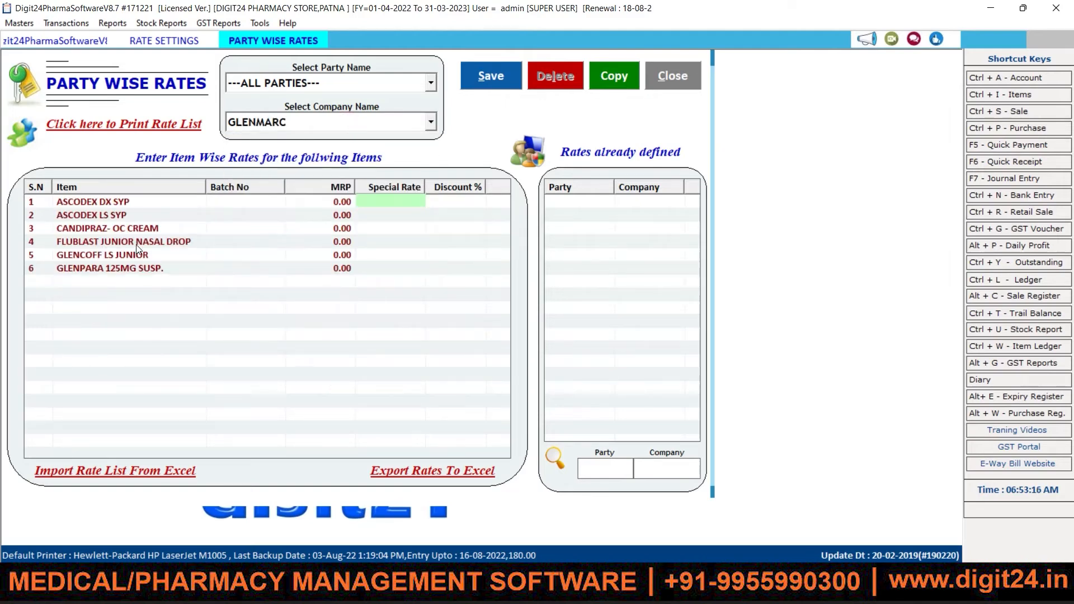
{"action": "left_click", "coordinate": [293, 122]}
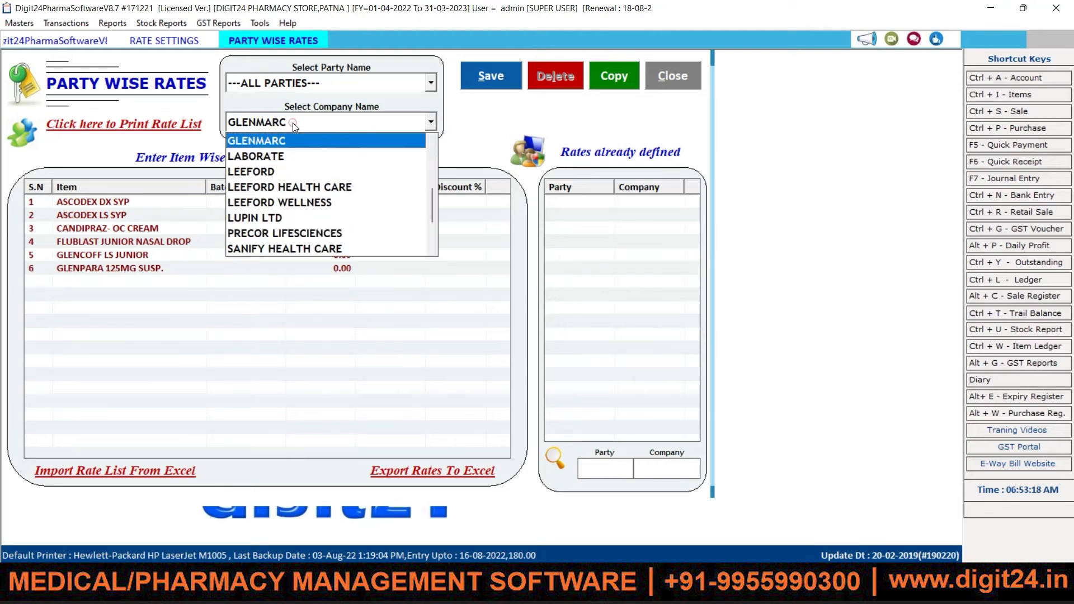
{"action": "left_click", "coordinate": [294, 174]}
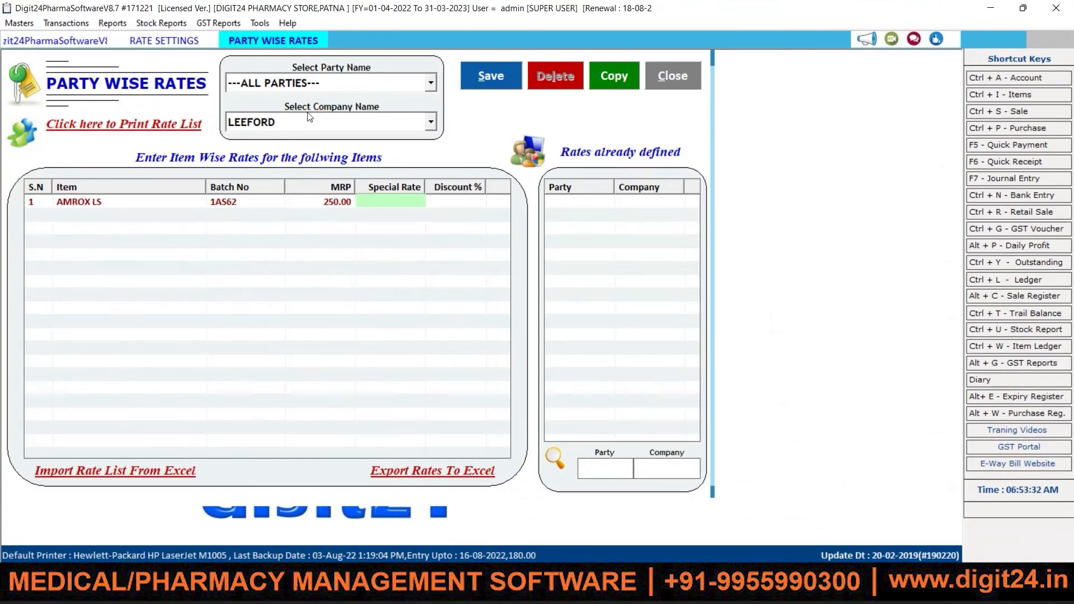
{"action": "left_click", "coordinate": [356, 124]}
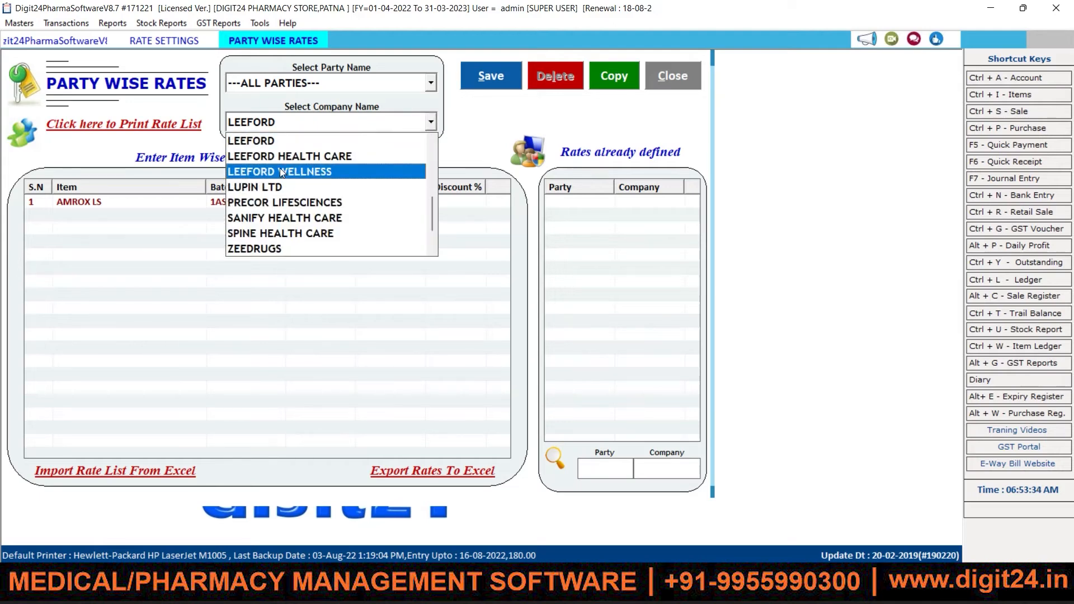
{"action": "key", "text": "g"}
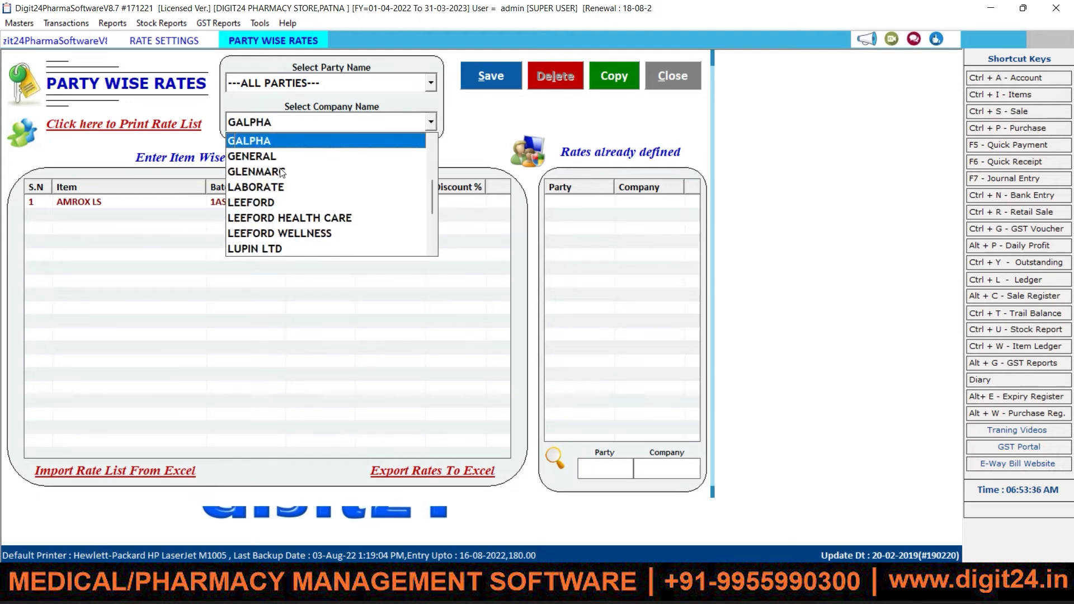
{"action": "key", "text": "Down"}
{"action": "key", "text": "Return"}
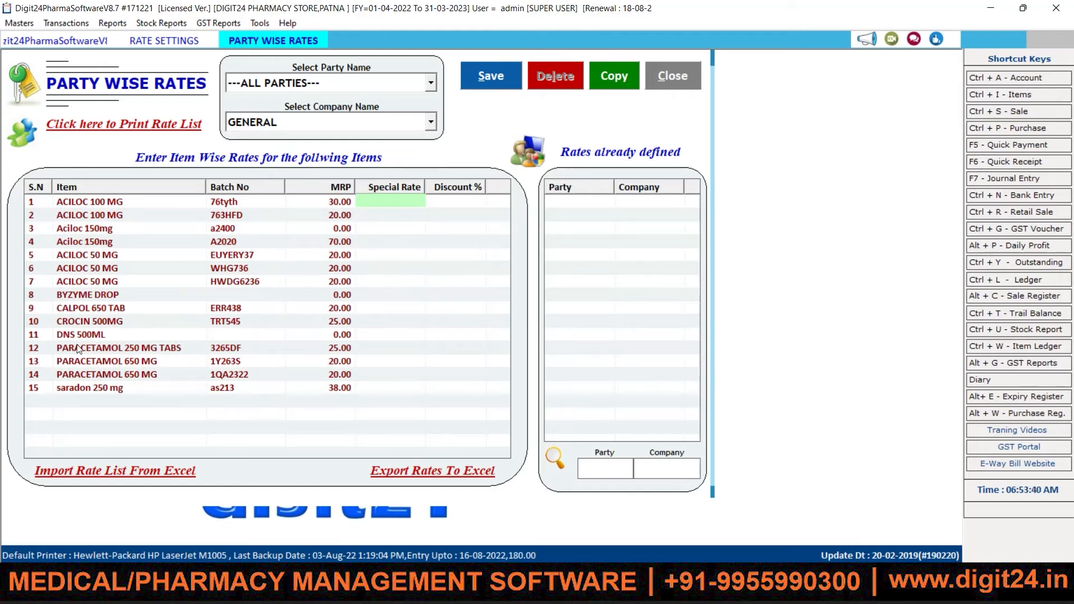
{"action": "left_click", "coordinate": [122, 362]}
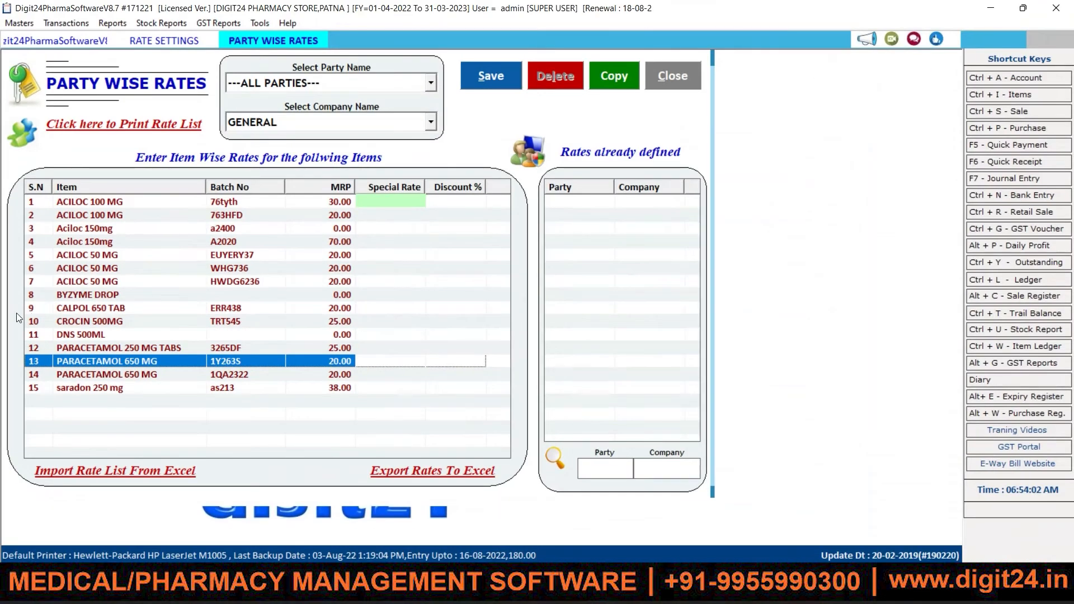
Step: Give saradon 250 mg a special rate of 30 and a 2% discount, and save
{"action": "left_click", "coordinate": [96, 387]}
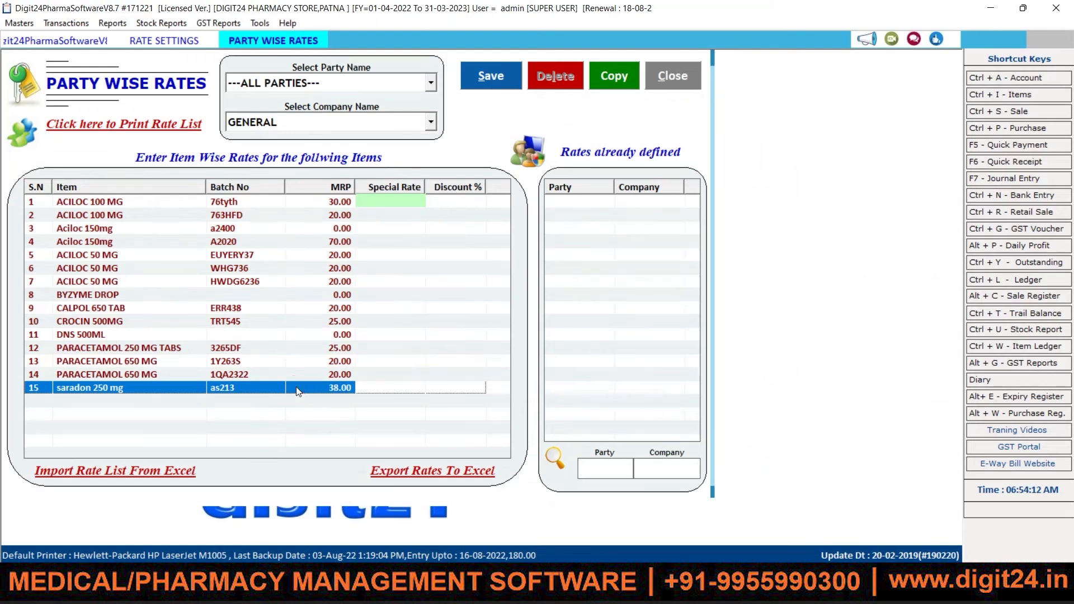
{"action": "key", "text": "Return"}
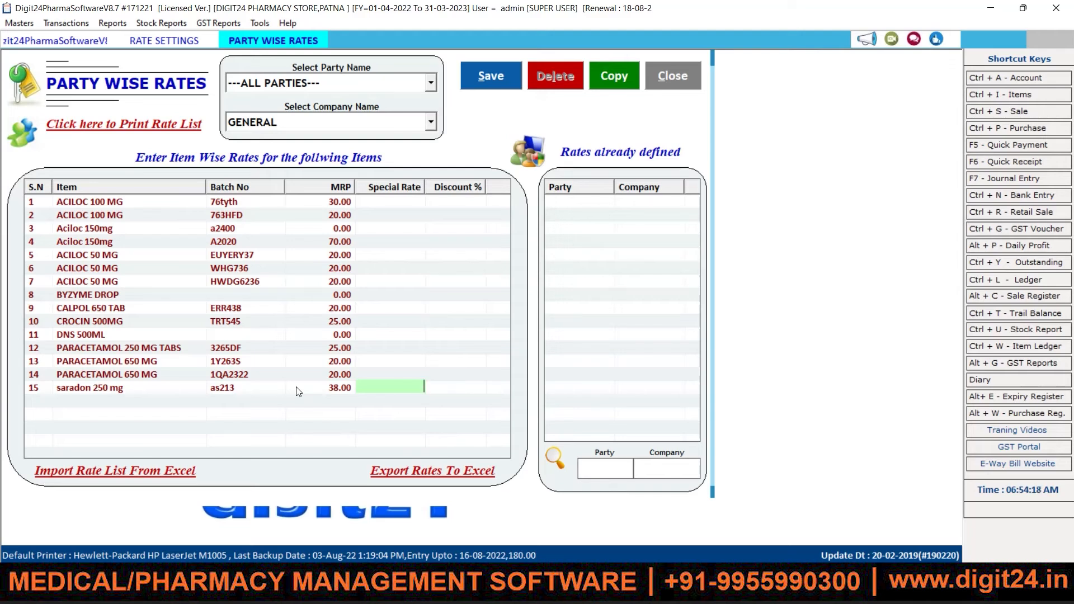
{"action": "type", "text": "30"}
{"action": "key", "text": "Return"}
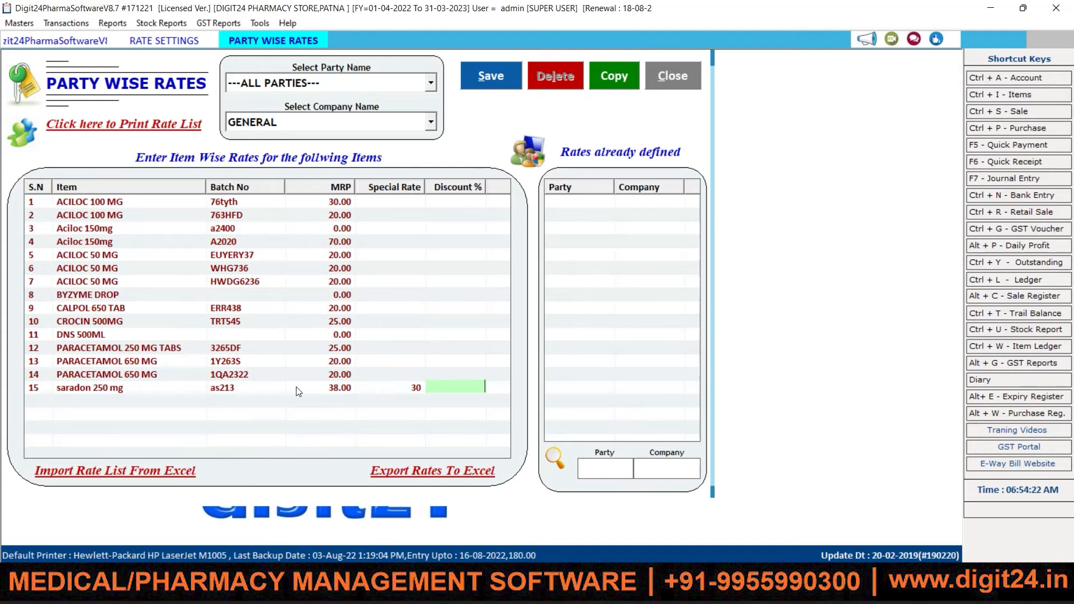
{"action": "type", "text": "2"}
{"action": "key", "text": "Return"}
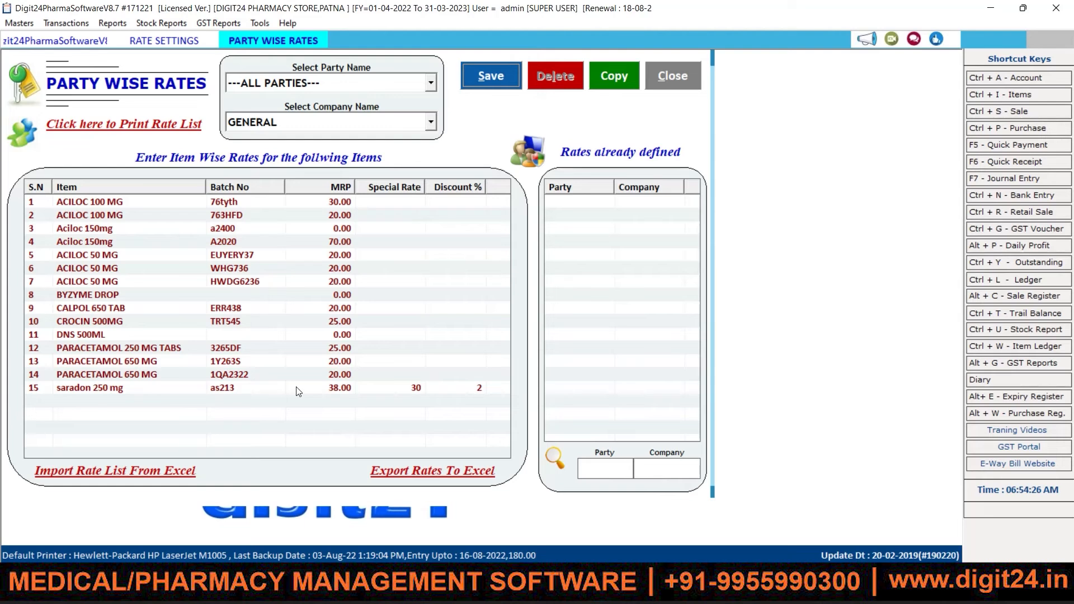
{"action": "key", "text": "Return"}
{"action": "key", "text": "Return"}
Step: Close the party-wise rates screen, answering Yes to cancel the entry
{"action": "left_click", "coordinate": [324, 391]}
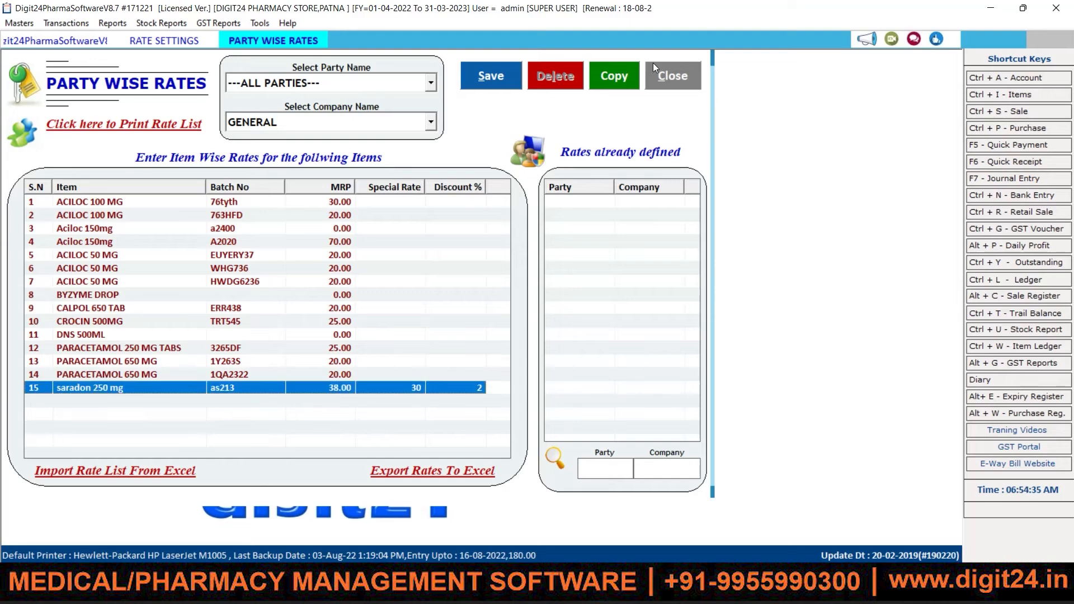
{"action": "left_click", "coordinate": [679, 74]}
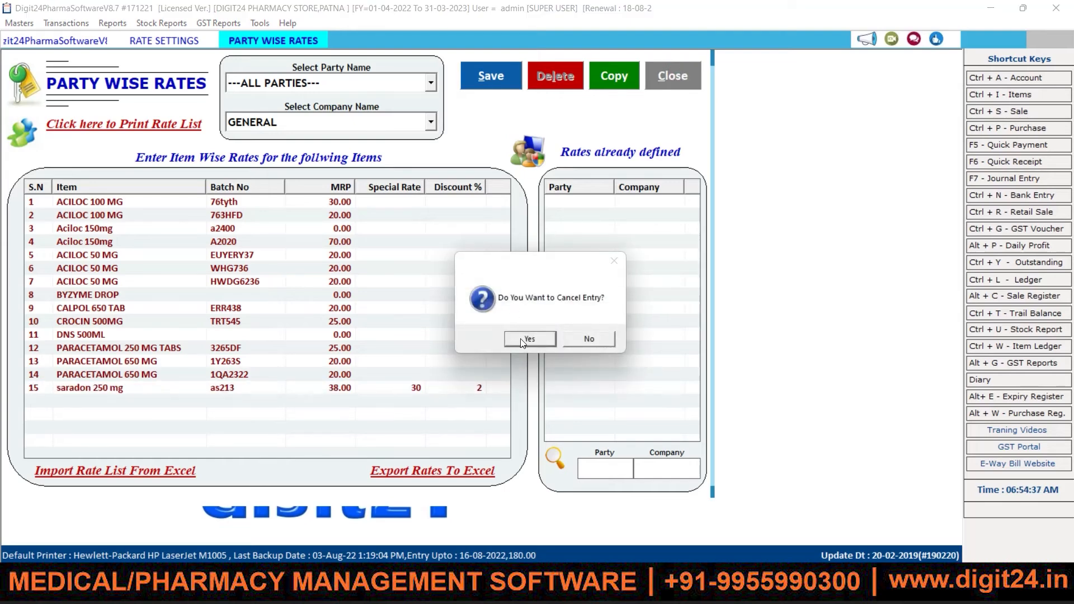
{"action": "left_click", "coordinate": [526, 333]}
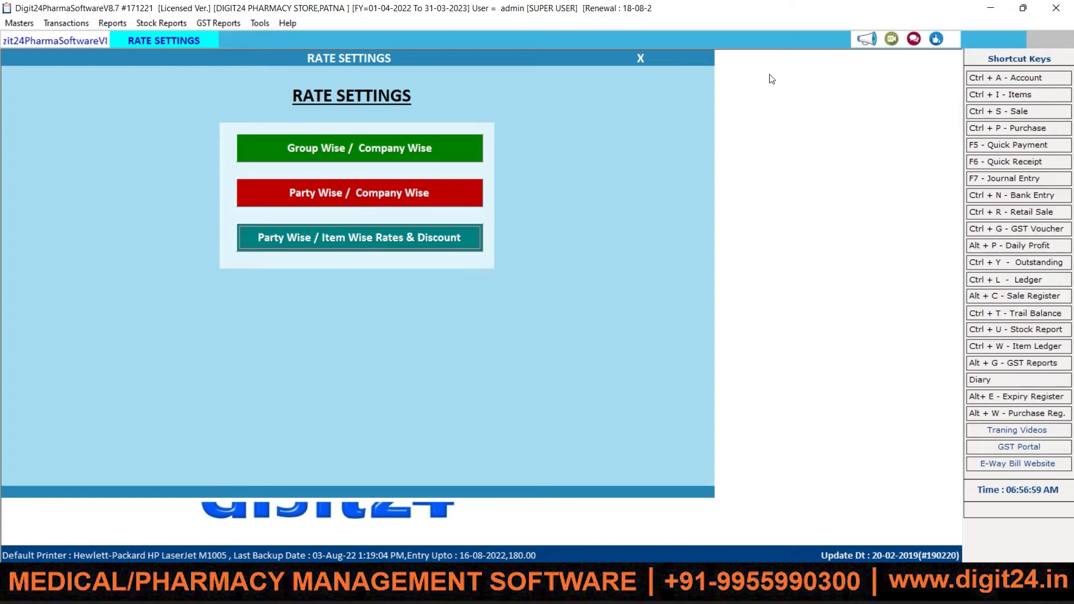
Step: Start a new Credit sale bill for TANWEER CURE MEDICALS in the Sales series
{"action": "left_click", "coordinate": [1013, 112]}
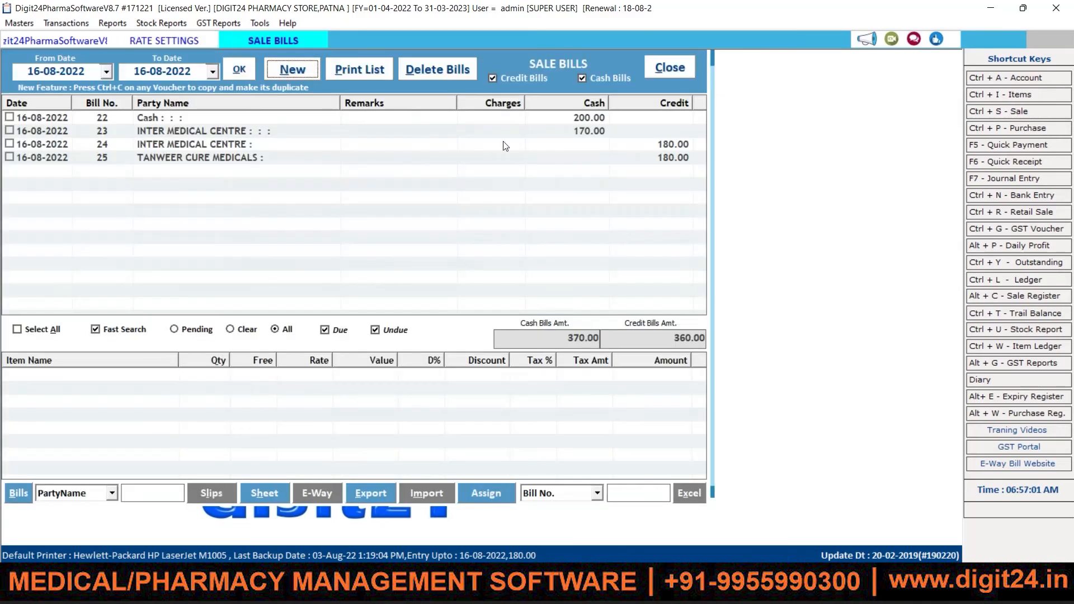
{"action": "left_click", "coordinate": [290, 70]}
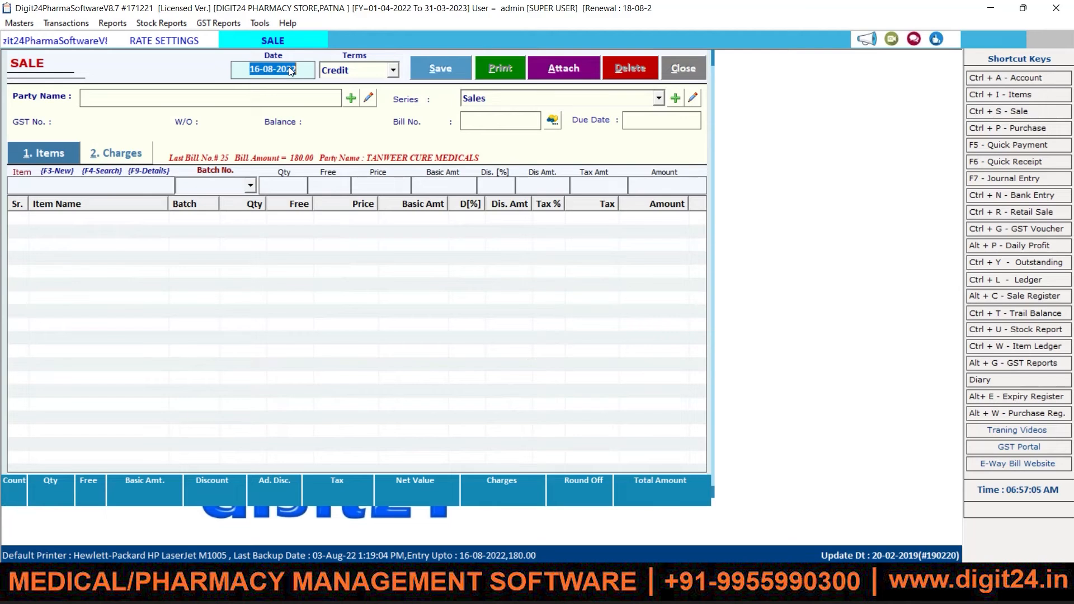
{"action": "key", "text": "Return"}
{"action": "key", "text": "Down"}
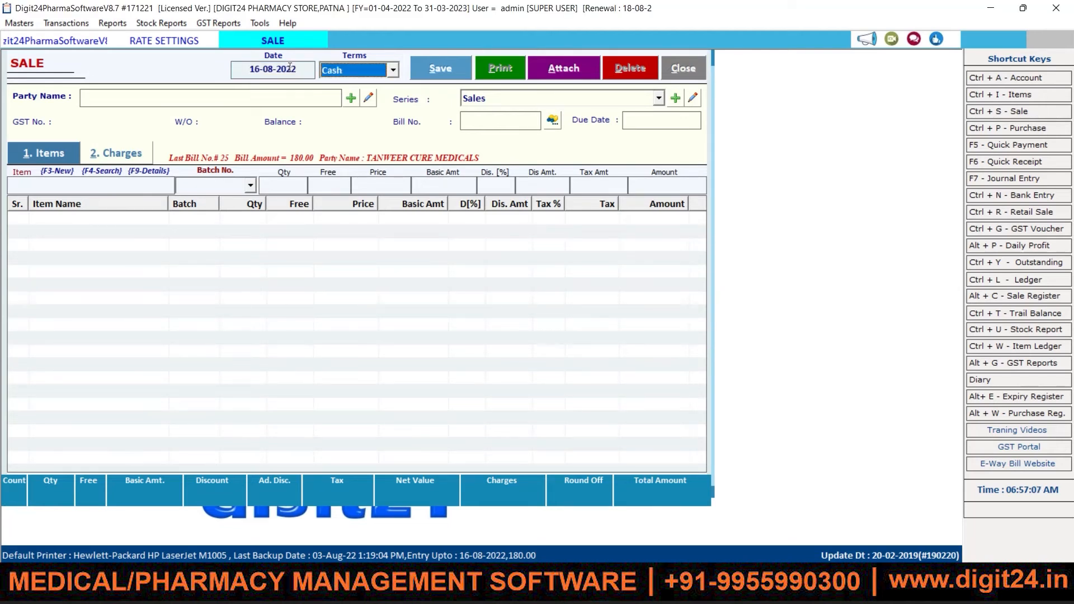
{"action": "key", "text": "Up"}
{"action": "key", "text": "Return"}
{"action": "key", "text": "Down"}
{"action": "key", "text": "Down"}
{"action": "key", "text": "Down"}
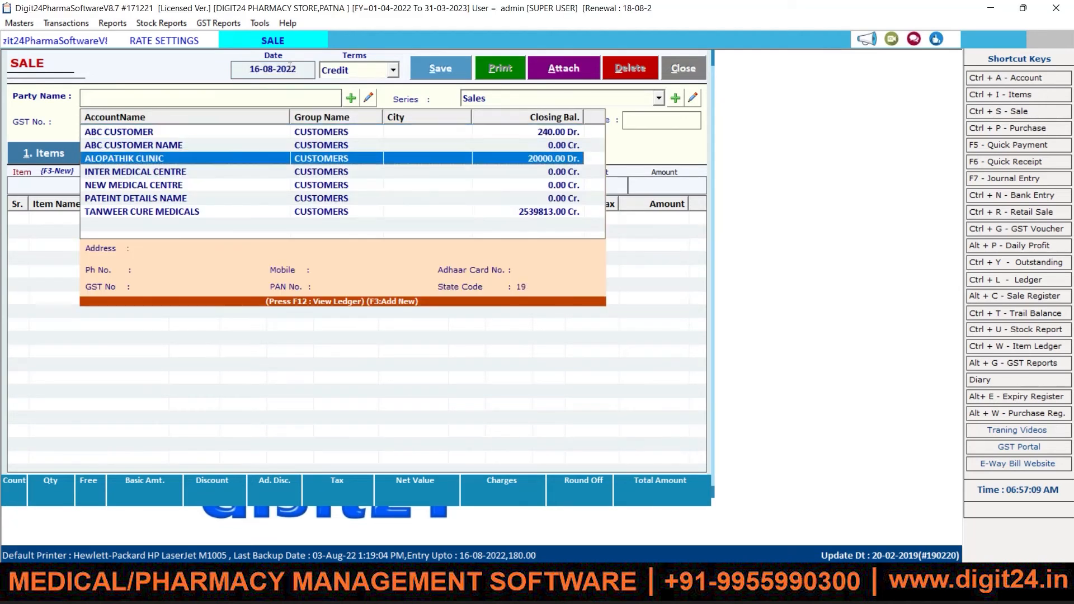
{"action": "key", "text": "Down"}
{"action": "key", "text": "Down"}
{"action": "key", "text": "Down"}
{"action": "key", "text": "Down"}
{"action": "key", "text": "Up"}
{"action": "key", "text": "Up"}
{"action": "key", "text": "Up"}
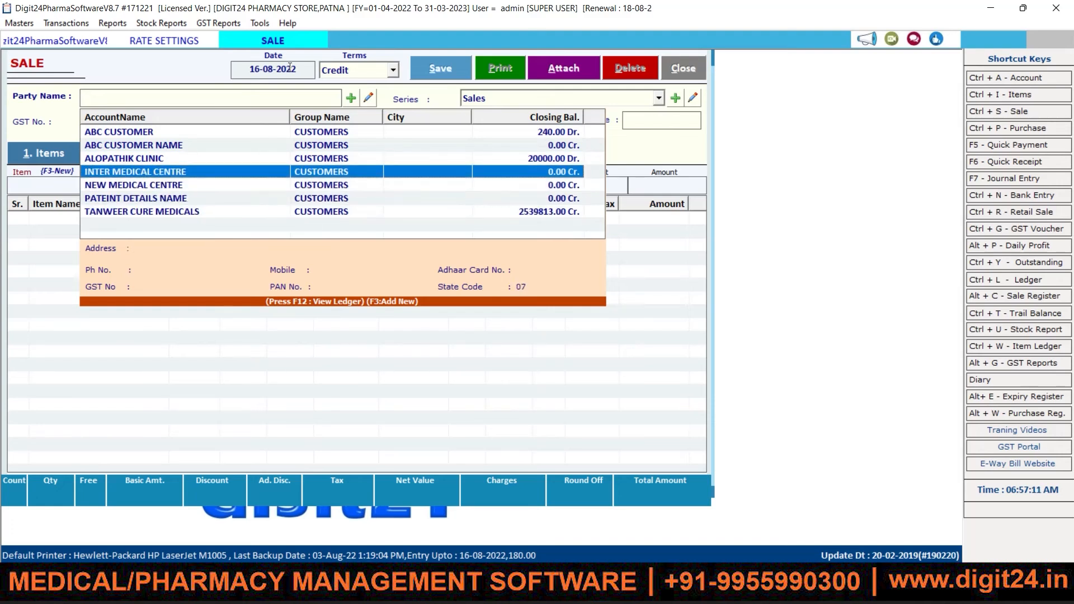
{"action": "key", "text": "Up"}
{"action": "key", "text": "Up"}
{"action": "key", "text": "Down"}
{"action": "key", "text": "Down"}
{"action": "key", "text": "Down"}
{"action": "key", "text": "Down"}
{"action": "key", "text": "Down"}
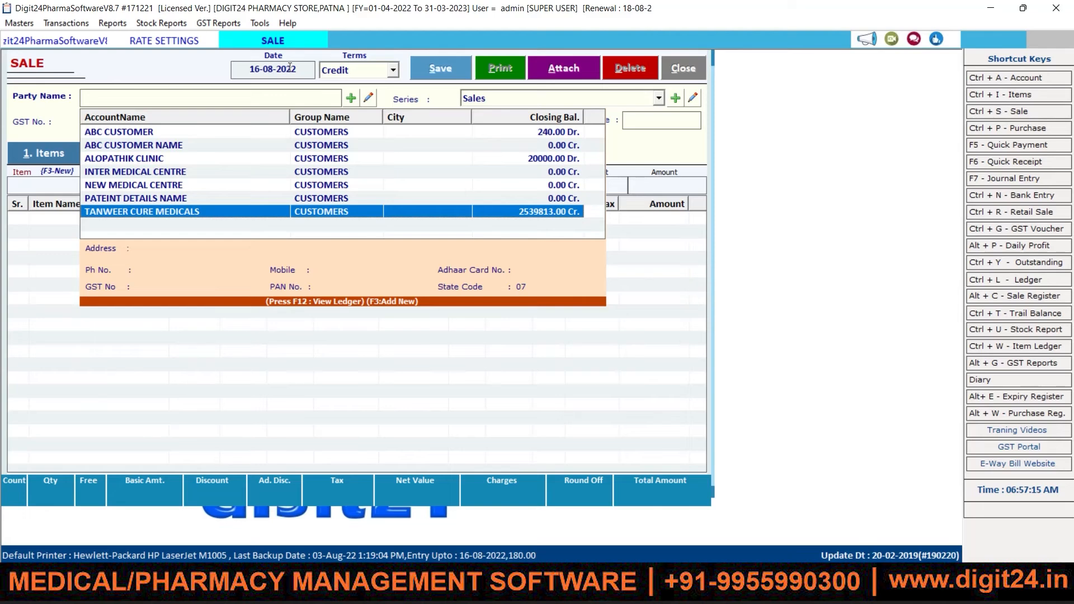
{"action": "key", "text": "Return"}
{"action": "key", "text": "Return"}
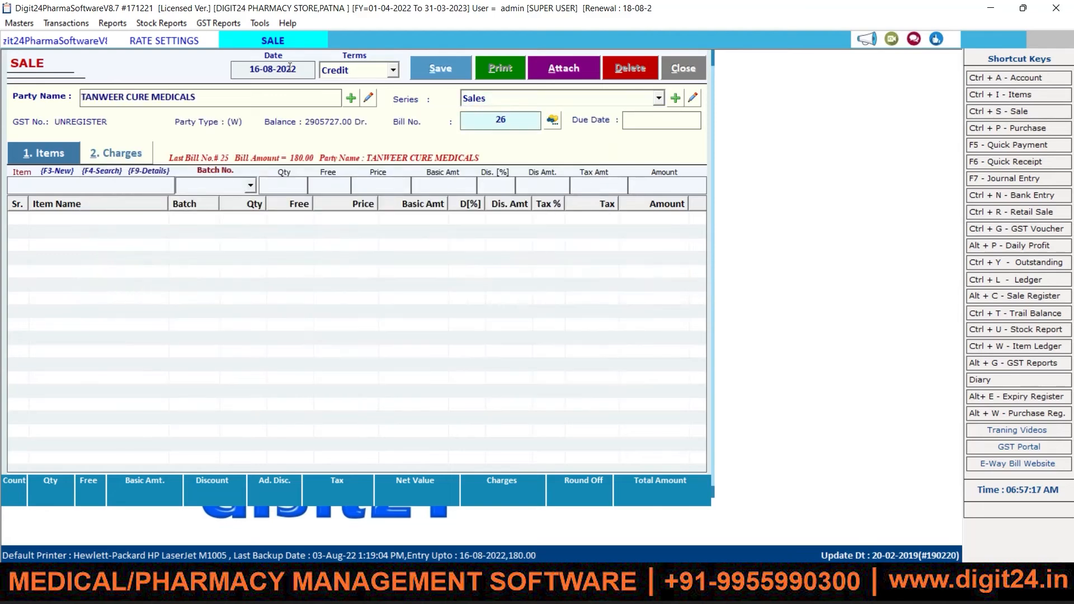
{"action": "key", "text": "Return"}
{"action": "key", "text": "Return"}
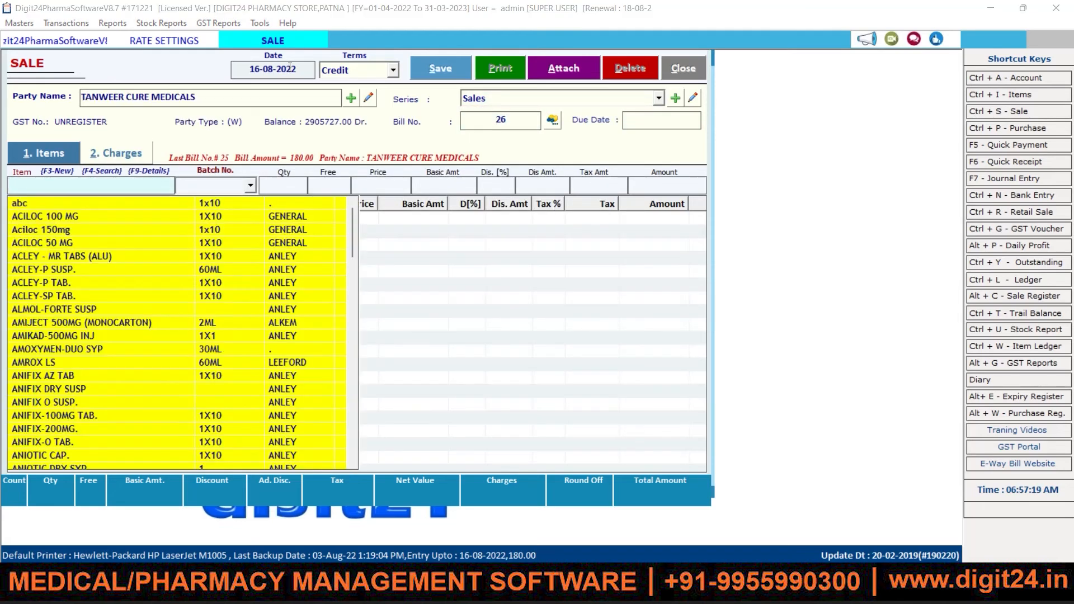
Step: Add saradon 250 mg from batch as213, quantity 1, found by searching 'sara'
{"action": "type", "text": "sara"}
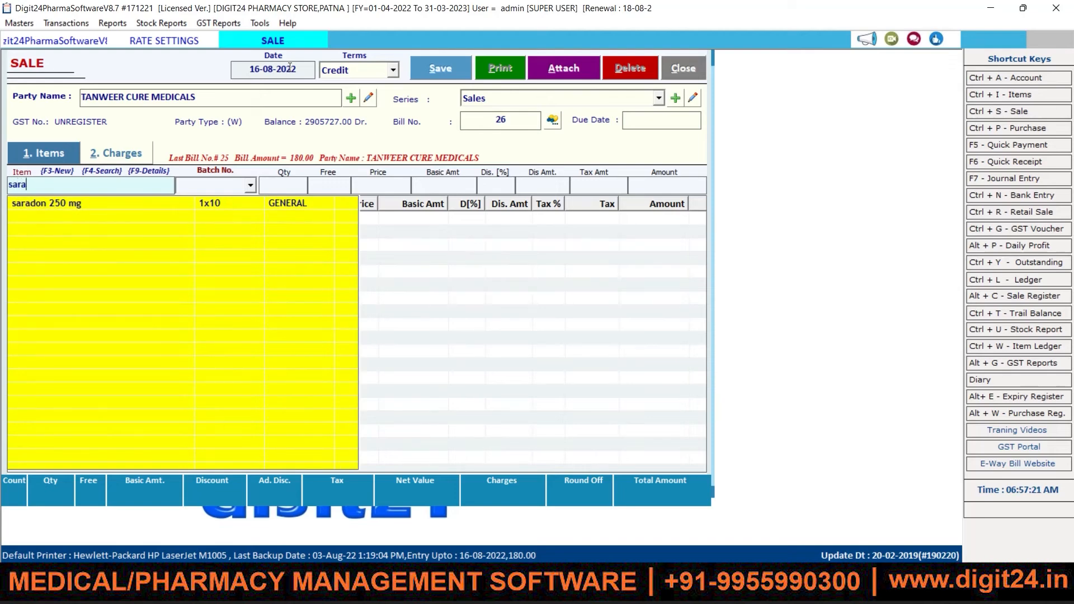
{"action": "key", "text": "Down"}
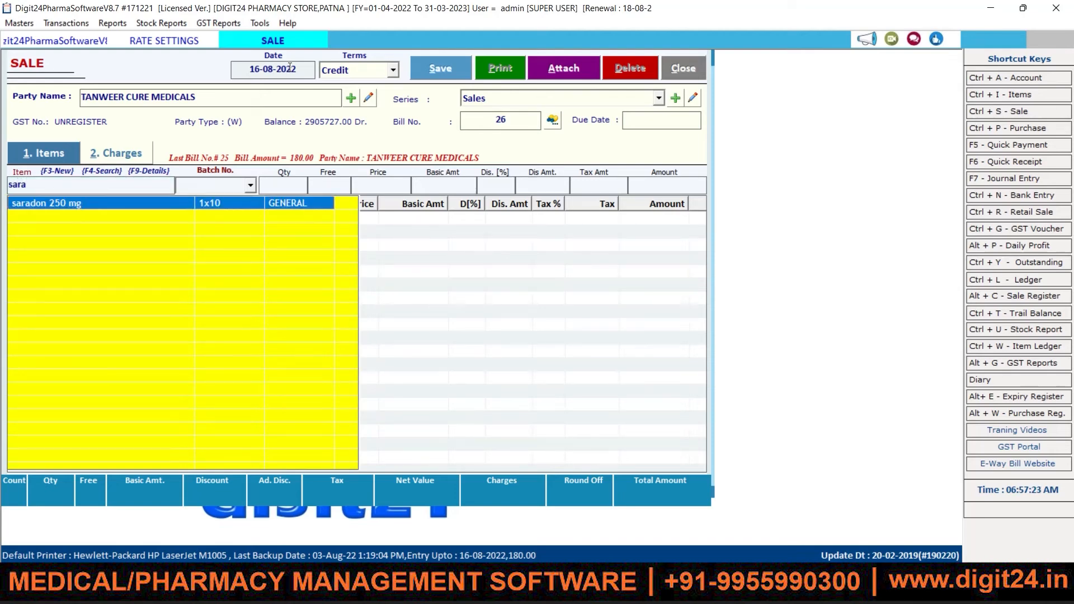
{"action": "key", "text": "Return"}
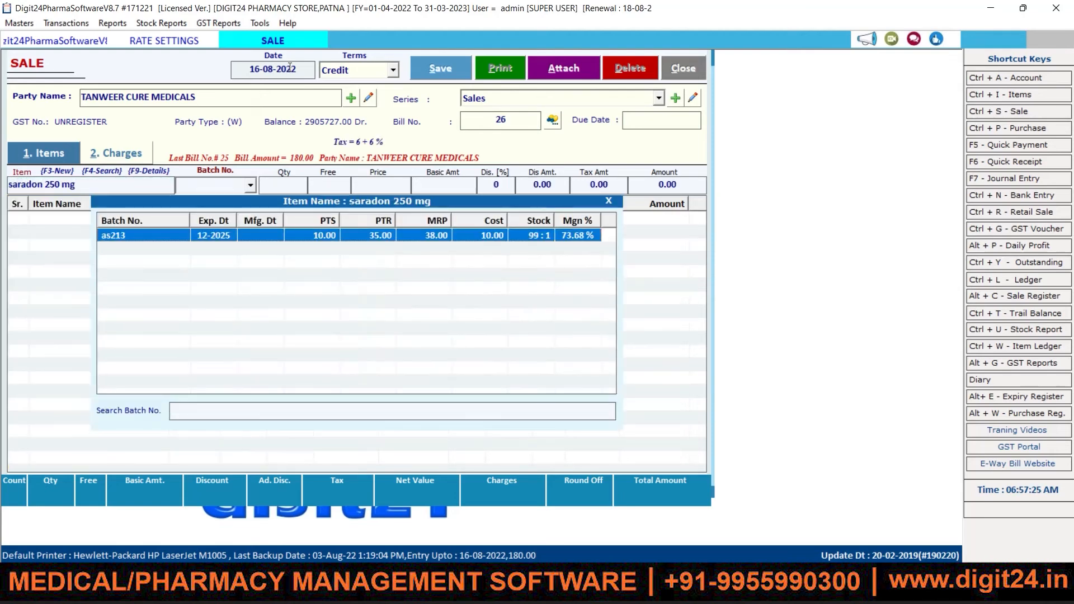
{"action": "key", "text": "Return"}
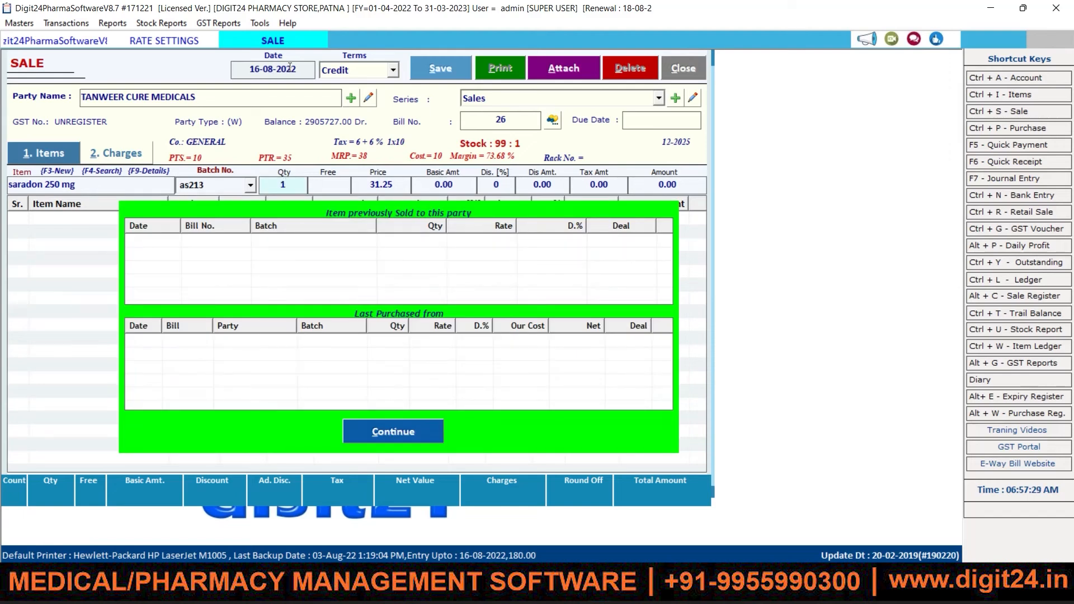
{"action": "key", "text": "Return"}
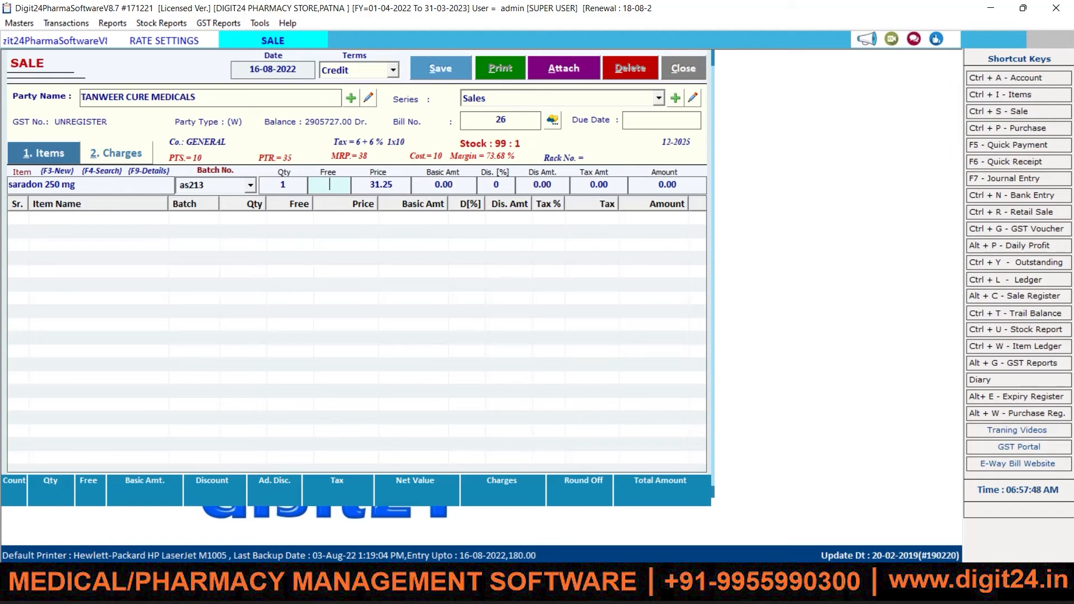
{"action": "key", "text": "Return"}
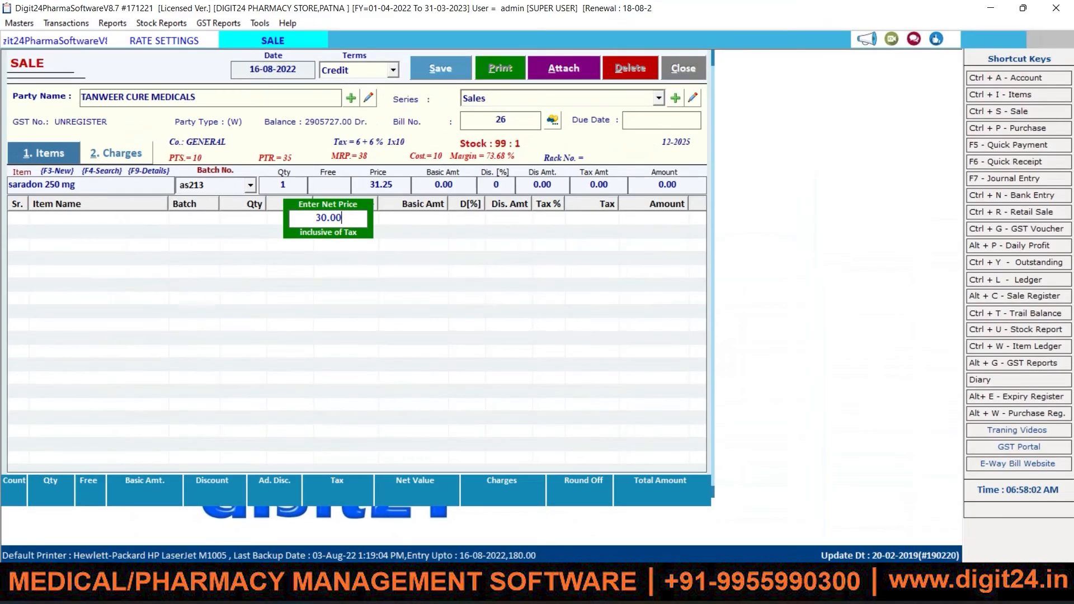
Step: Apply the 30.00 net price and 2% discount to the saradon 250 mg line, giving amount 29.41
{"action": "key", "text": "Return"}
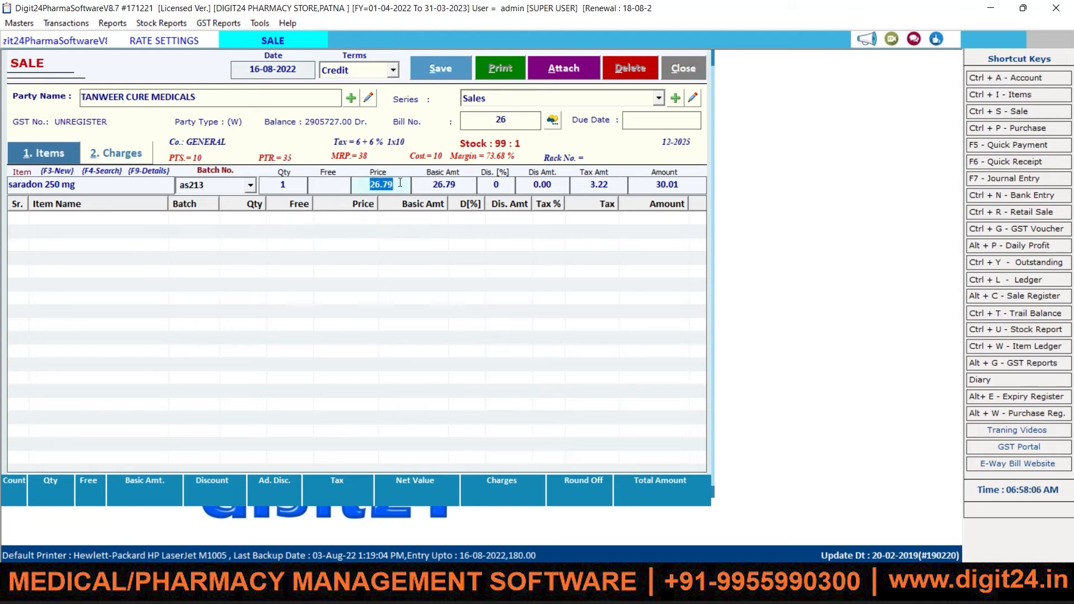
{"action": "key", "text": "Return"}
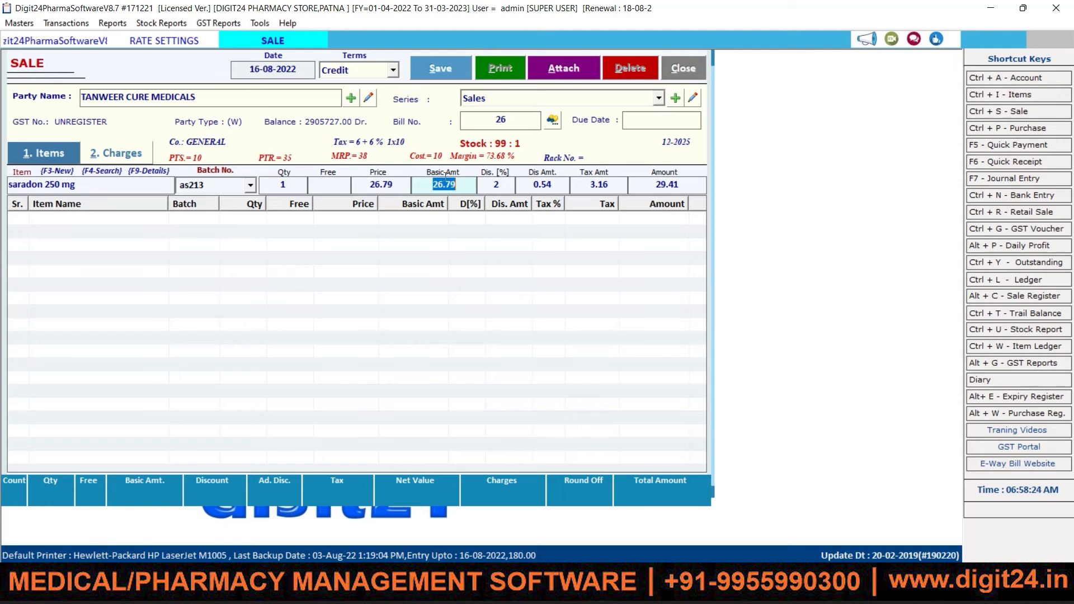
{"action": "key", "text": "Return"}
{"action": "key", "text": "Return"}
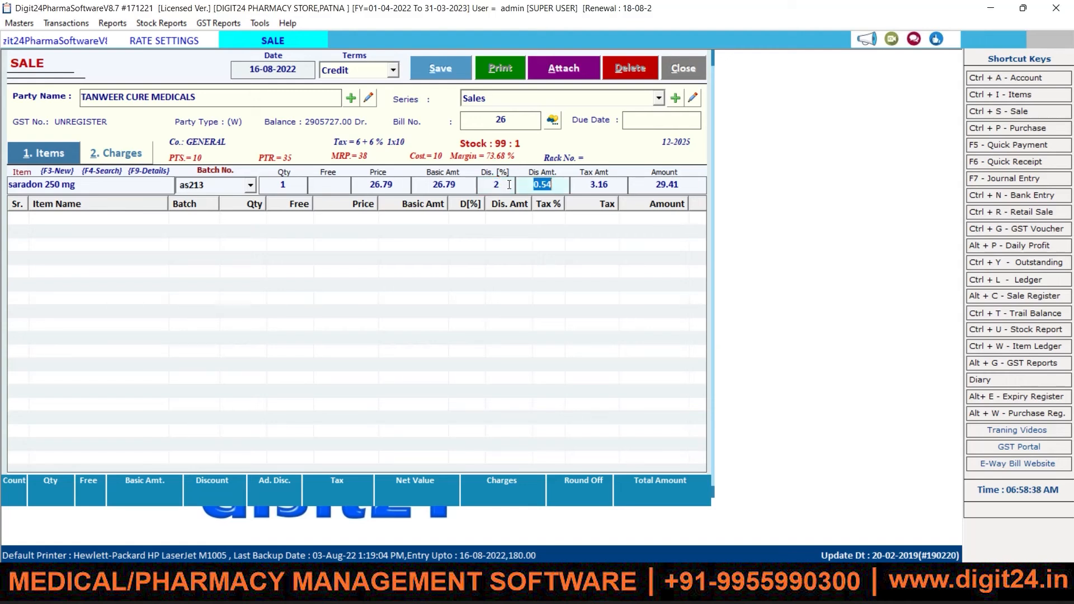
{"action": "key", "text": "Return"}
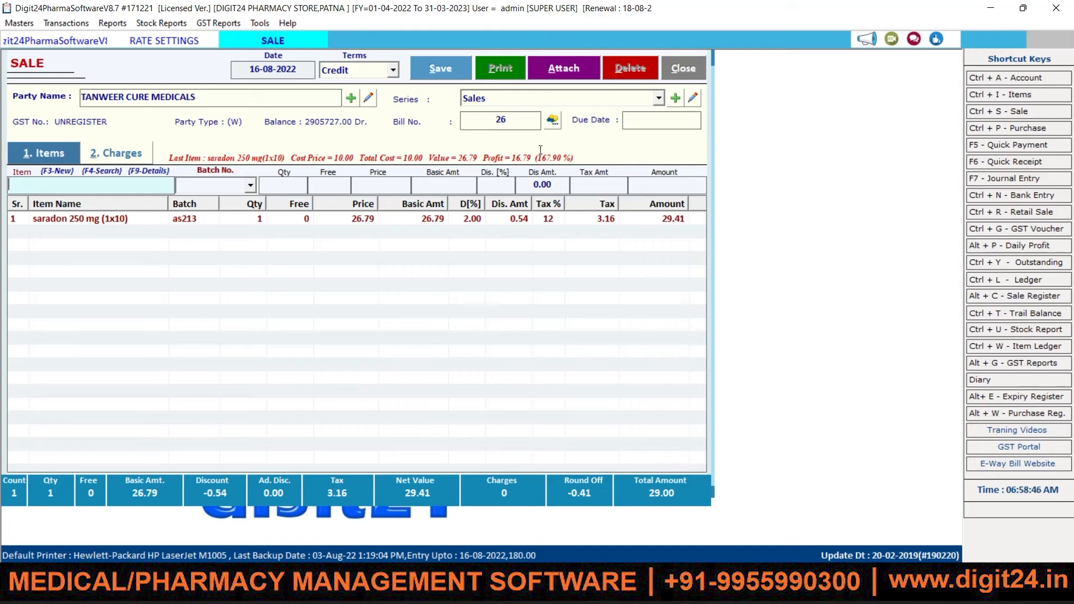
Step: Save sale bill 26 and agree to print it
{"action": "left_click", "coordinate": [456, 72]}
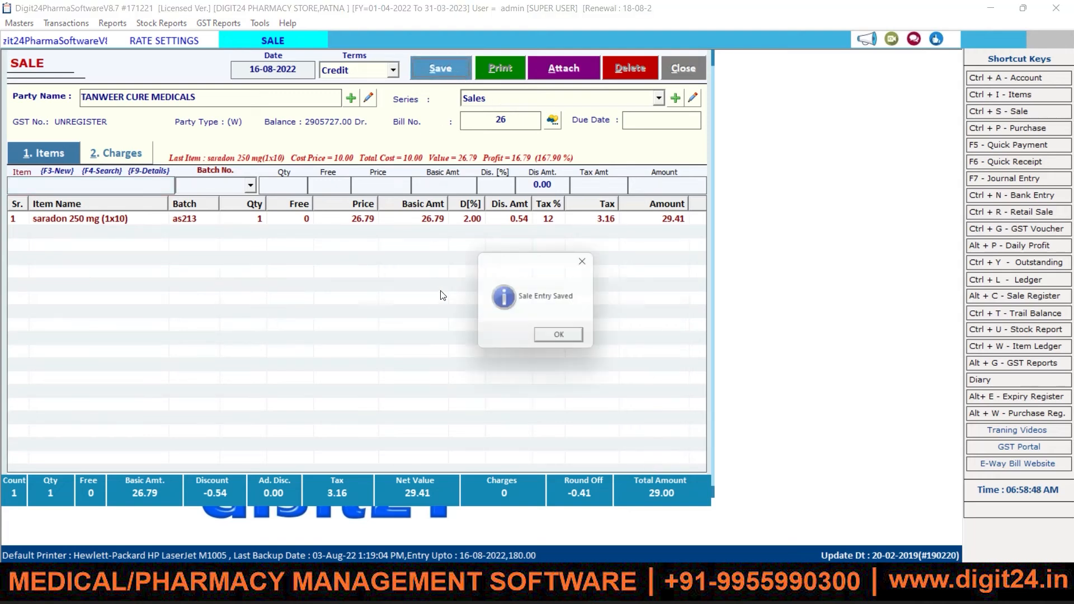
{"action": "left_click", "coordinate": [558, 337]}
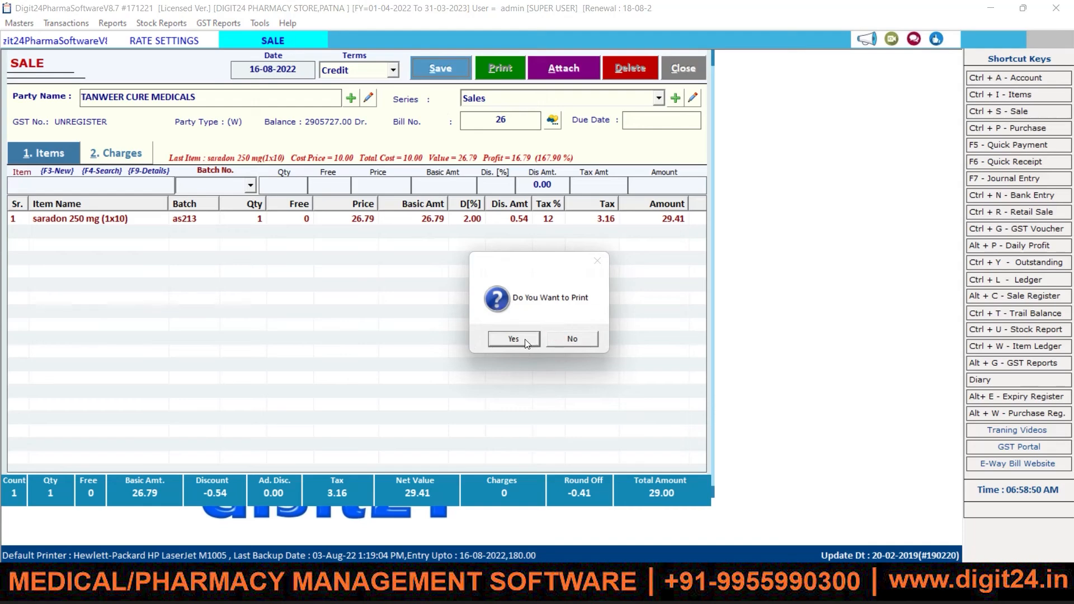
{"action": "left_click", "coordinate": [506, 339]}
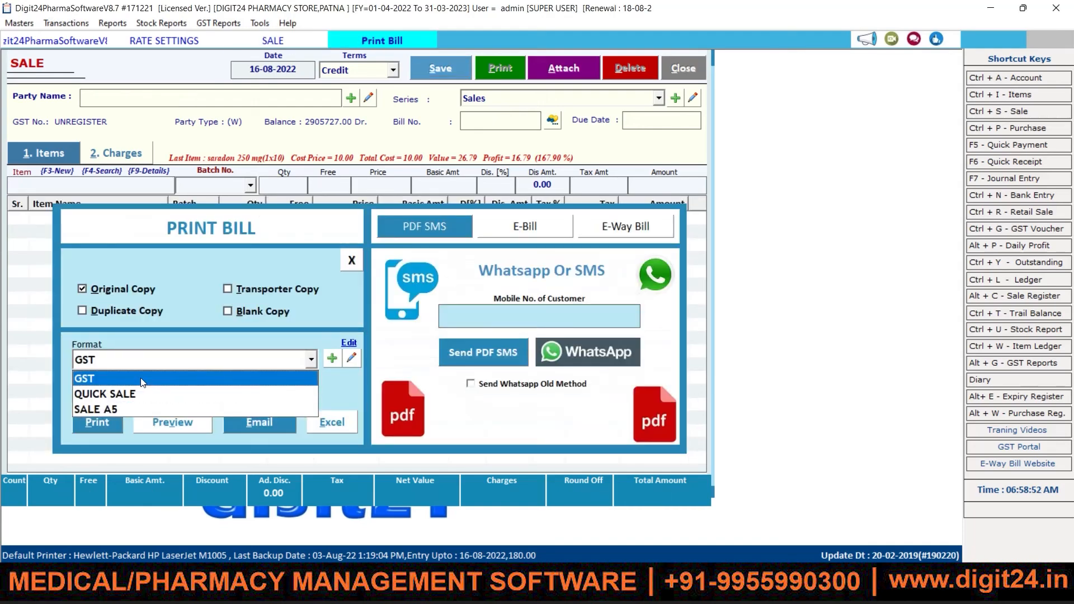
Step: Preview the bill in GST invoice format, then close the preview and print options
{"action": "left_click", "coordinate": [141, 382]}
{"action": "left_click", "coordinate": [191, 427]}
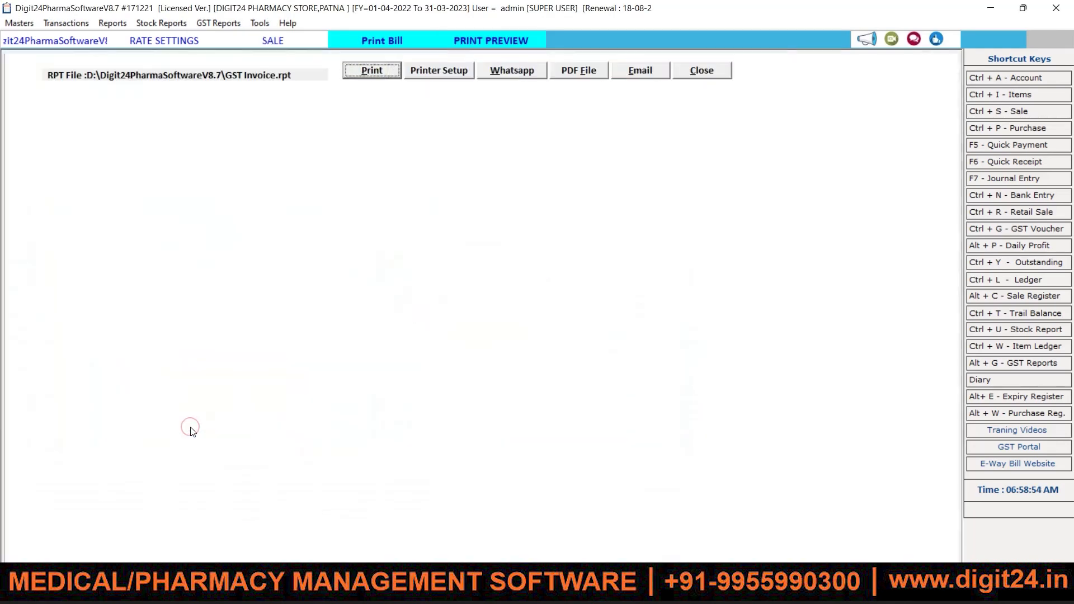
{"action": "left_click_drag", "start_coordinate": [952, 99], "coordinate": [912, 525]}
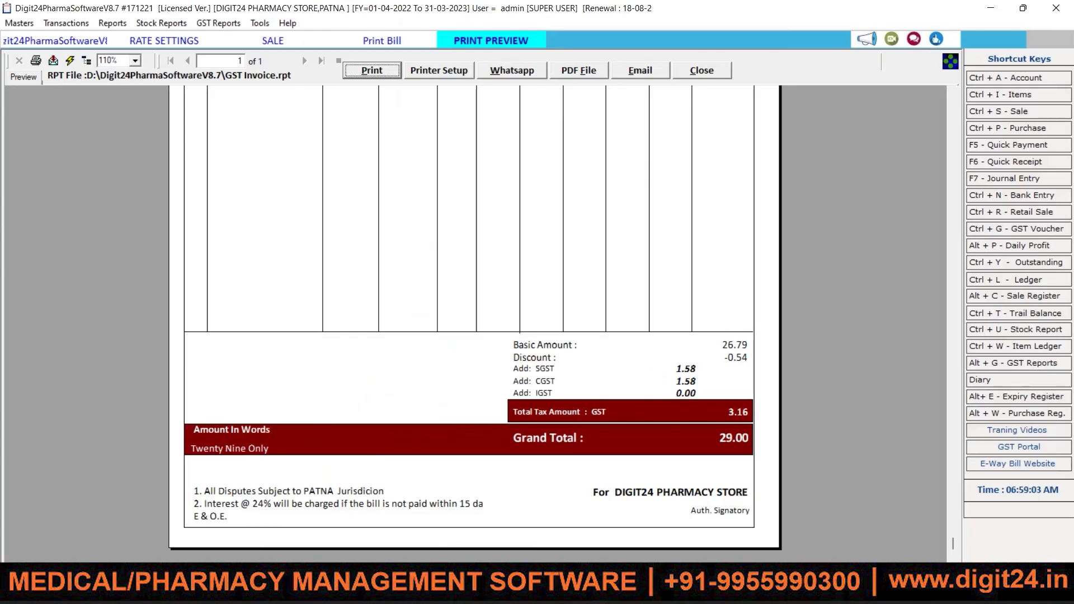
{"action": "left_click", "coordinate": [706, 73]}
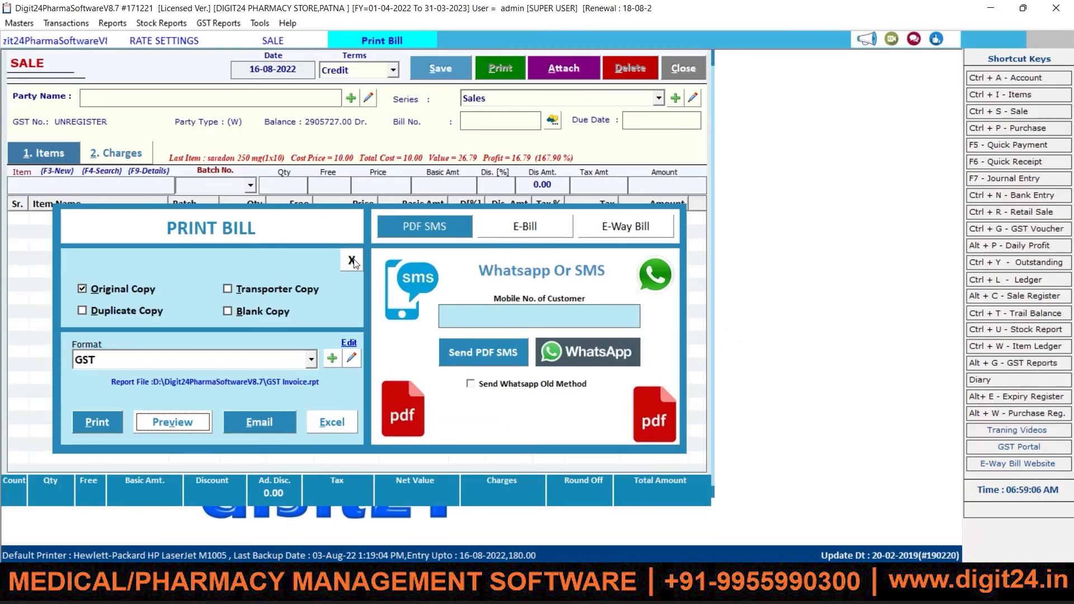
{"action": "left_click", "coordinate": [352, 260]}
Step: Close the SALE screen and the RATE SETTINGS window, returning to the home screen
{"action": "left_click", "coordinate": [679, 74]}
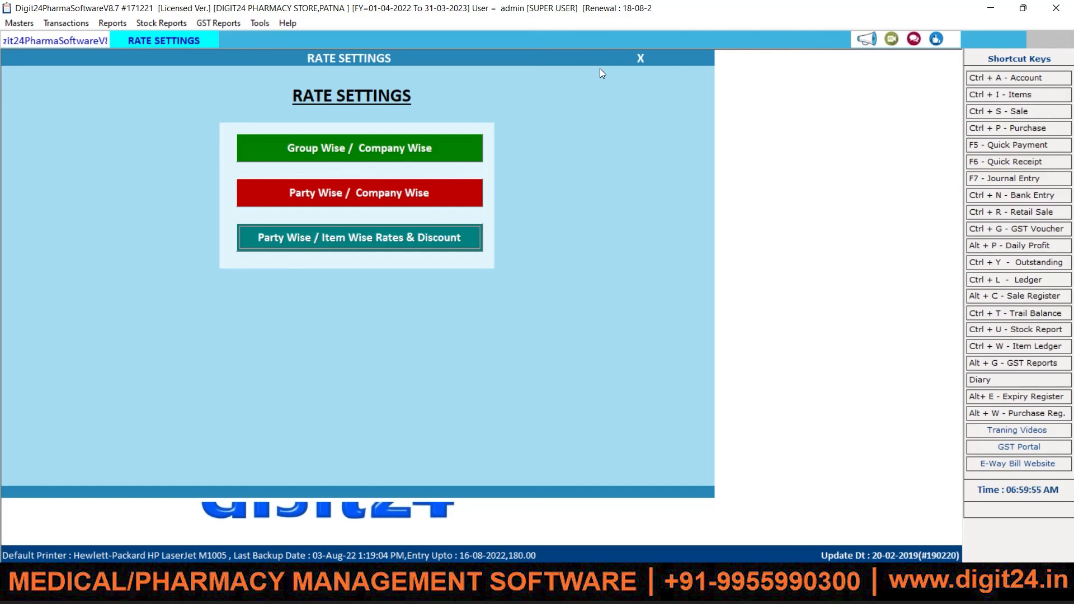
{"action": "left_click", "coordinate": [640, 58]}
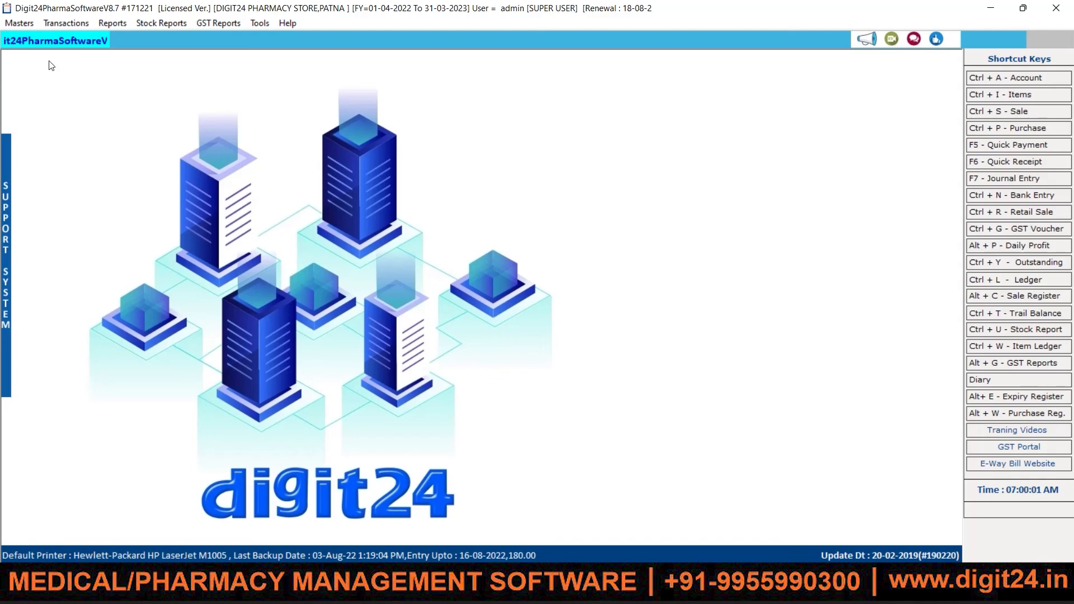
Step: Load the Stock Report for 01-04-2022 to 16-08-2022 and search items named 'para'
{"action": "left_click", "coordinate": [160, 23]}
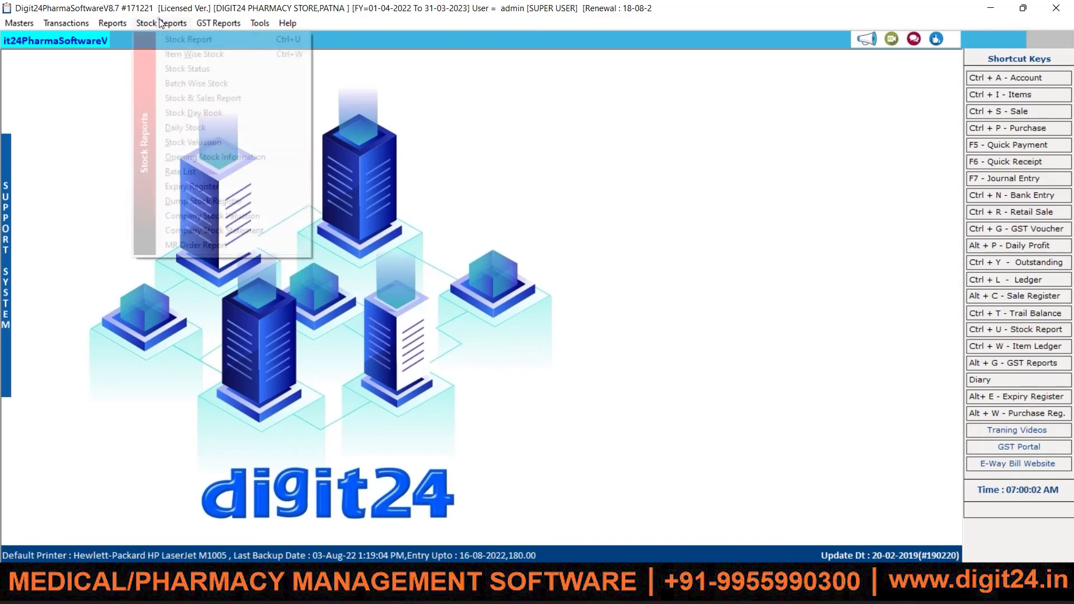
{"action": "left_click", "coordinate": [183, 38]}
{"action": "left_click", "coordinate": [434, 81]}
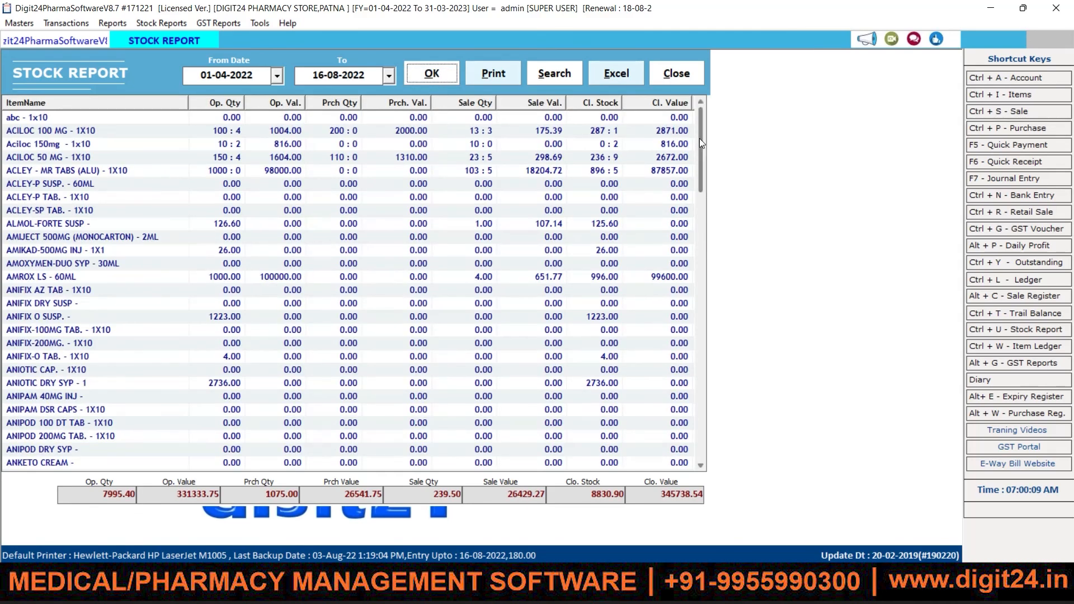
{"action": "left_click_drag", "start_coordinate": [699, 139], "coordinate": [699, 399]}
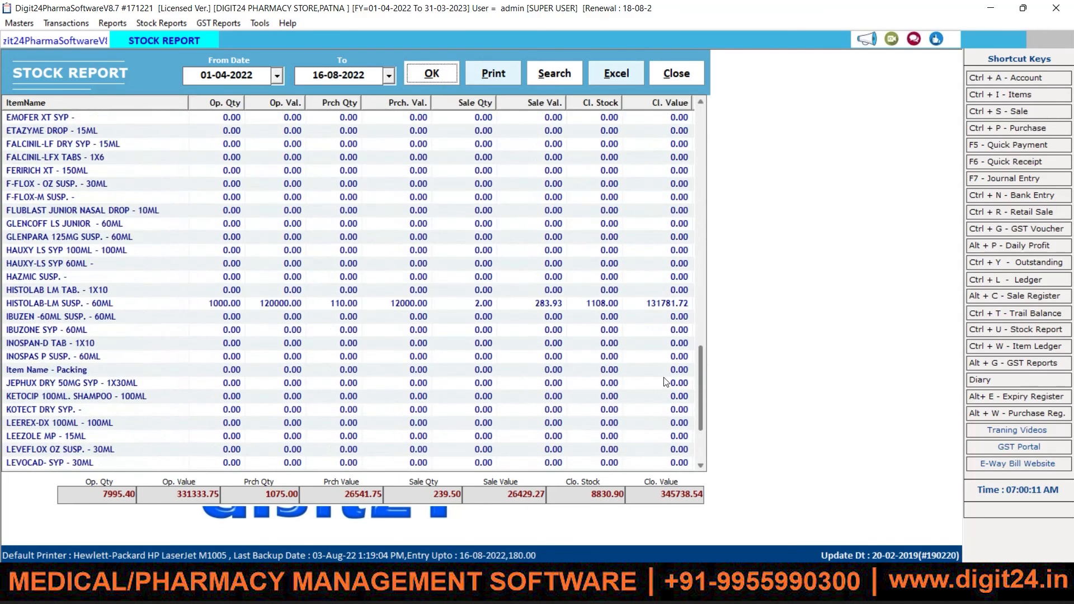
{"action": "left_click", "coordinate": [552, 71]}
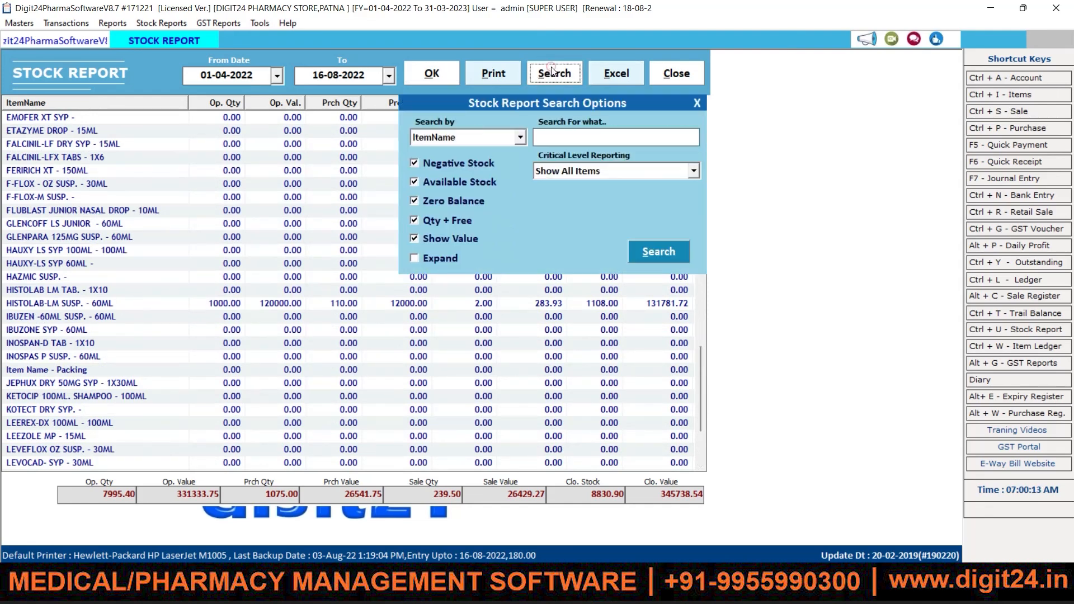
{"action": "left_click", "coordinate": [556, 136]}
{"action": "type", "text": "para"}
{"action": "left_click", "coordinate": [658, 253]}
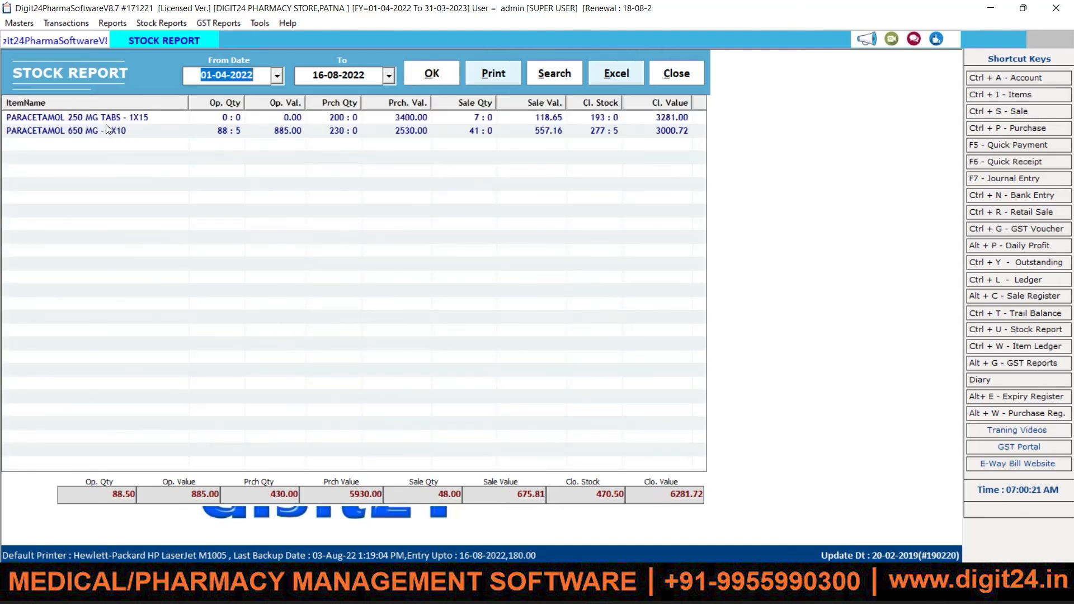
Step: Re-filter the report by ItemCompanyName 'lee' and select the AMROX LS - 60ML row
{"action": "left_click", "coordinate": [564, 76]}
{"action": "left_click_drag", "start_coordinate": [558, 134], "coordinate": [517, 136]}
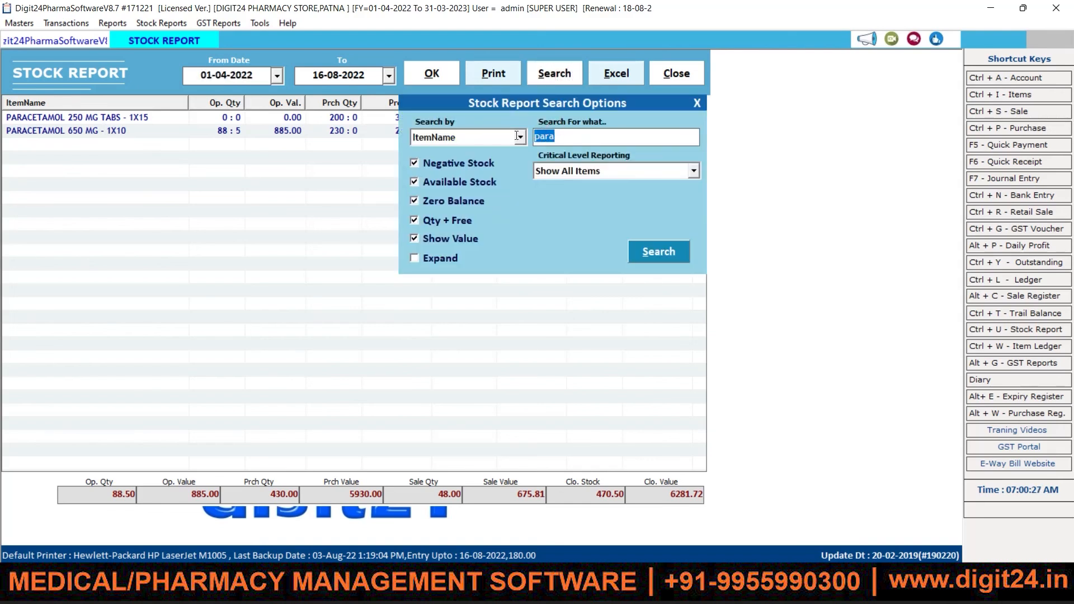
{"action": "left_click", "coordinate": [481, 139]}
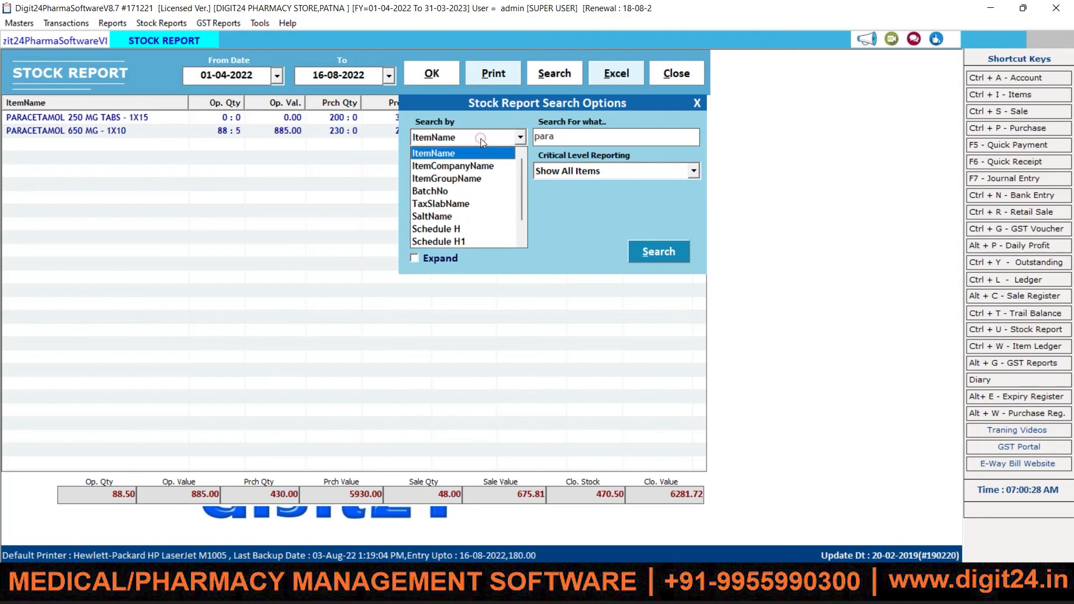
{"action": "left_click", "coordinate": [456, 166]}
{"action": "key", "text": "Tab"}
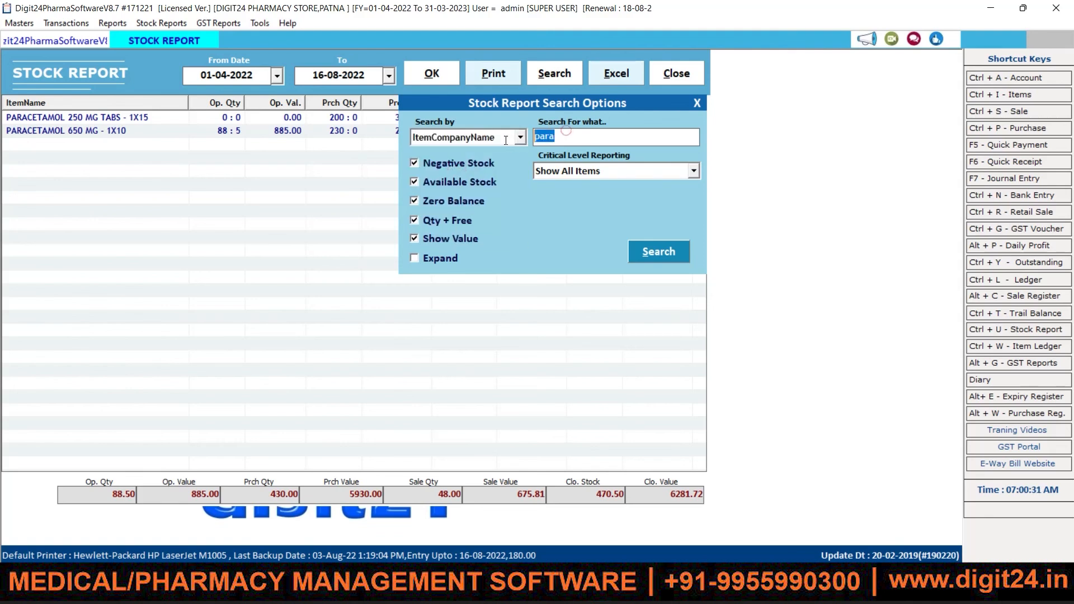
{"action": "type", "text": "lee"}
{"action": "left_click", "coordinate": [667, 250]}
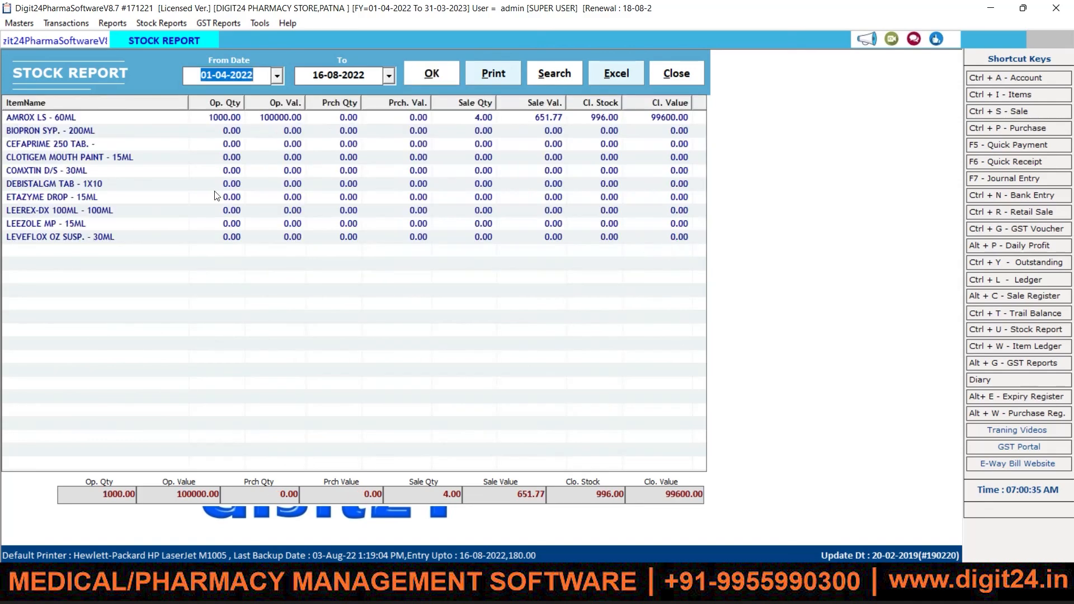
{"action": "left_click", "coordinate": [56, 122]}
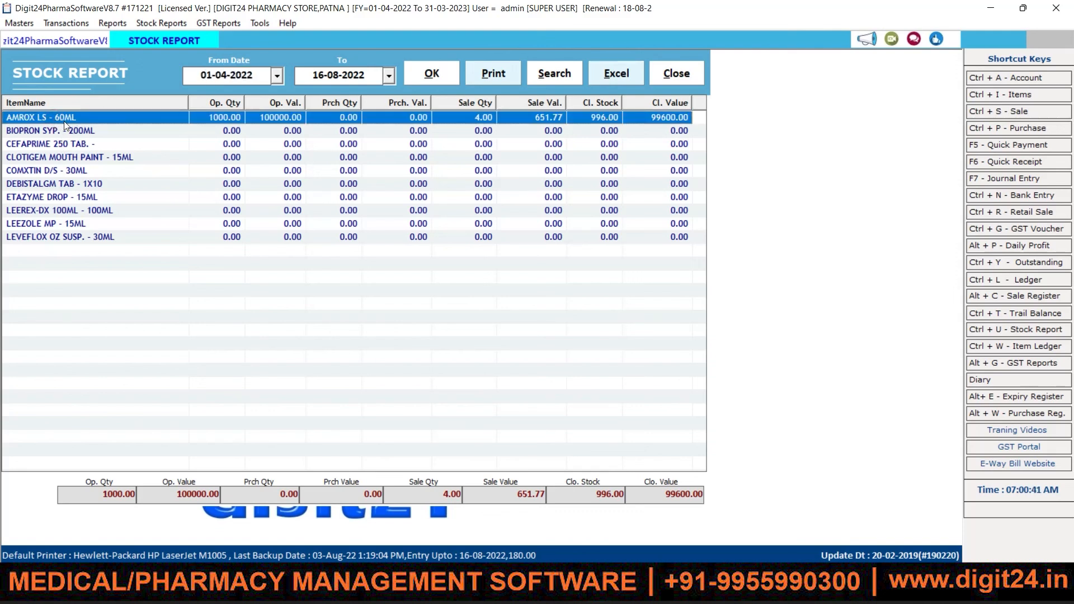
{"action": "double_click", "coordinate": [64, 126]}
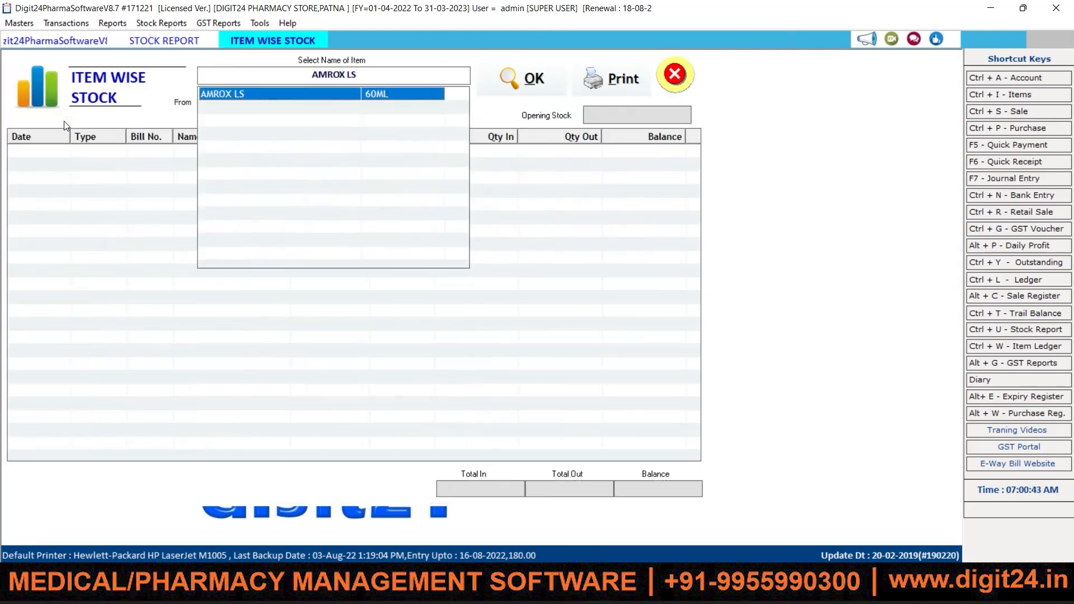
{"action": "key", "text": "Return"}
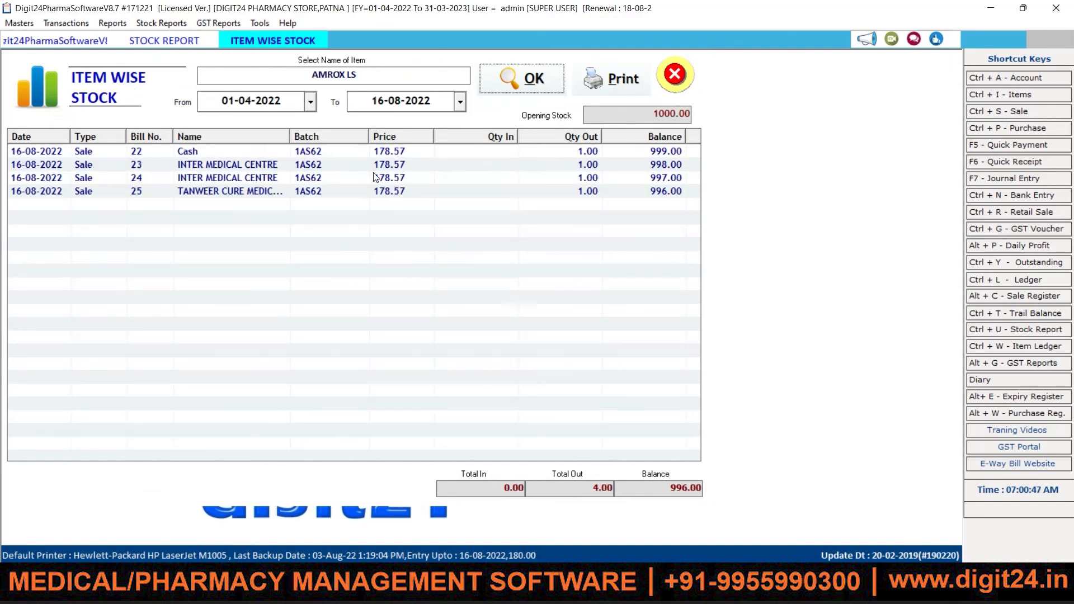
{"action": "double_click", "coordinate": [657, 114]}
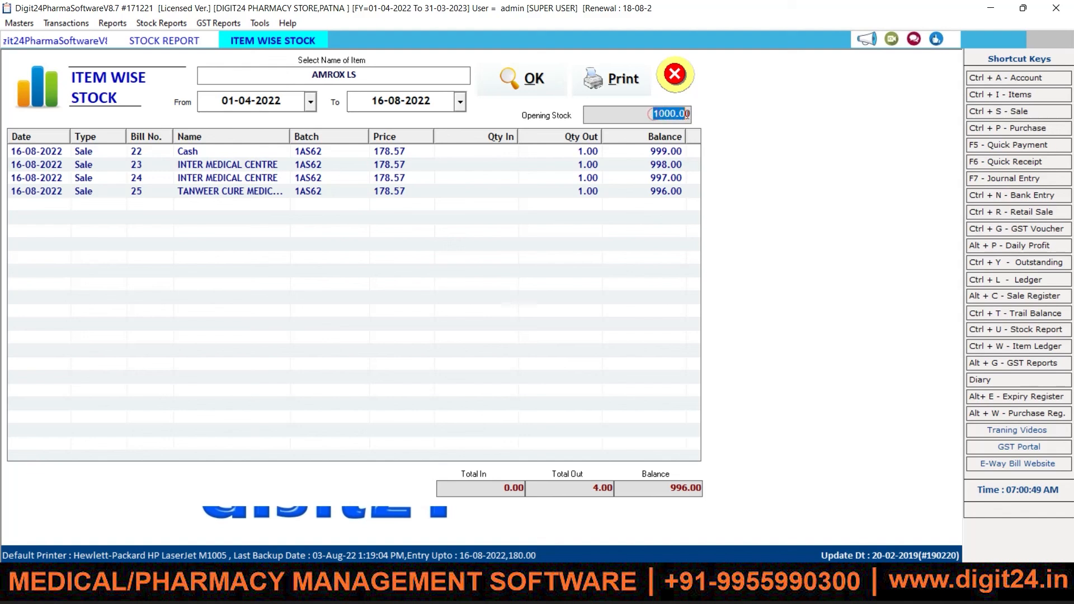
{"action": "left_click", "coordinate": [562, 160]}
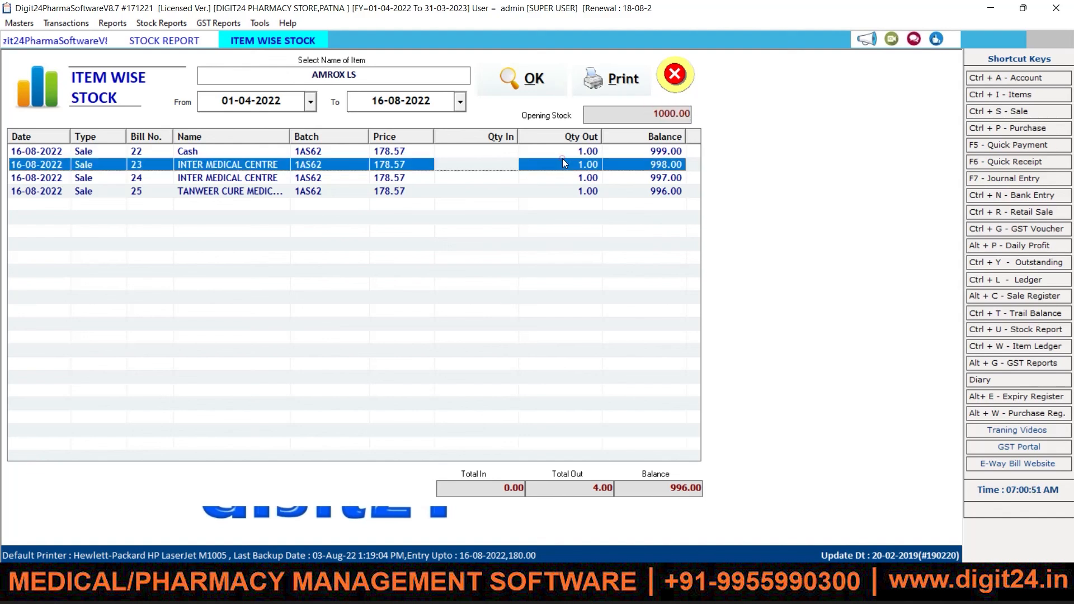
{"action": "left_click", "coordinate": [577, 193]}
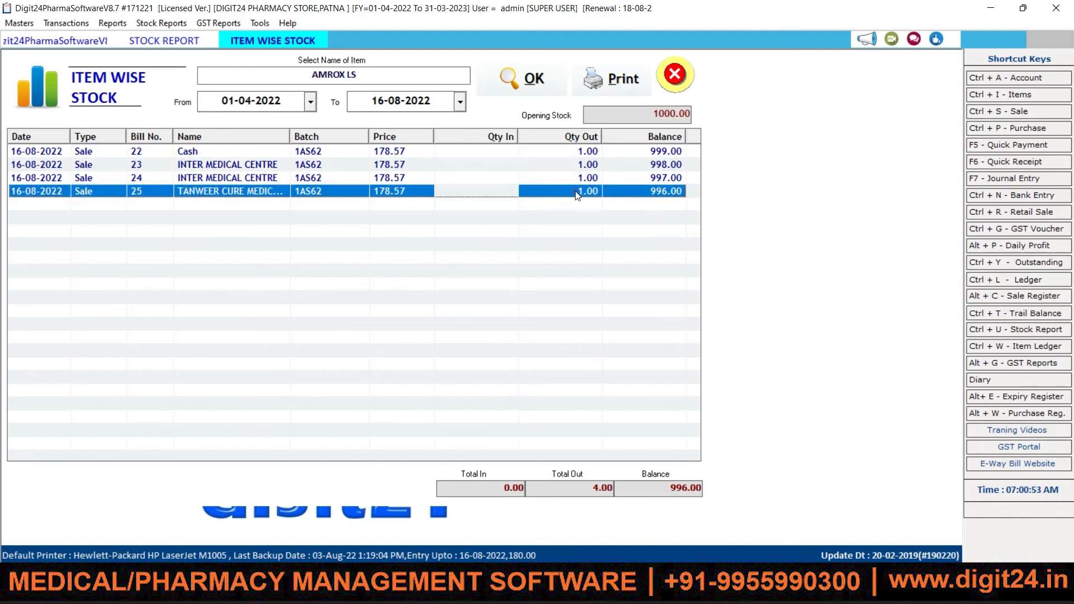
{"action": "left_click", "coordinate": [590, 166]}
{"action": "left_click", "coordinate": [586, 179]}
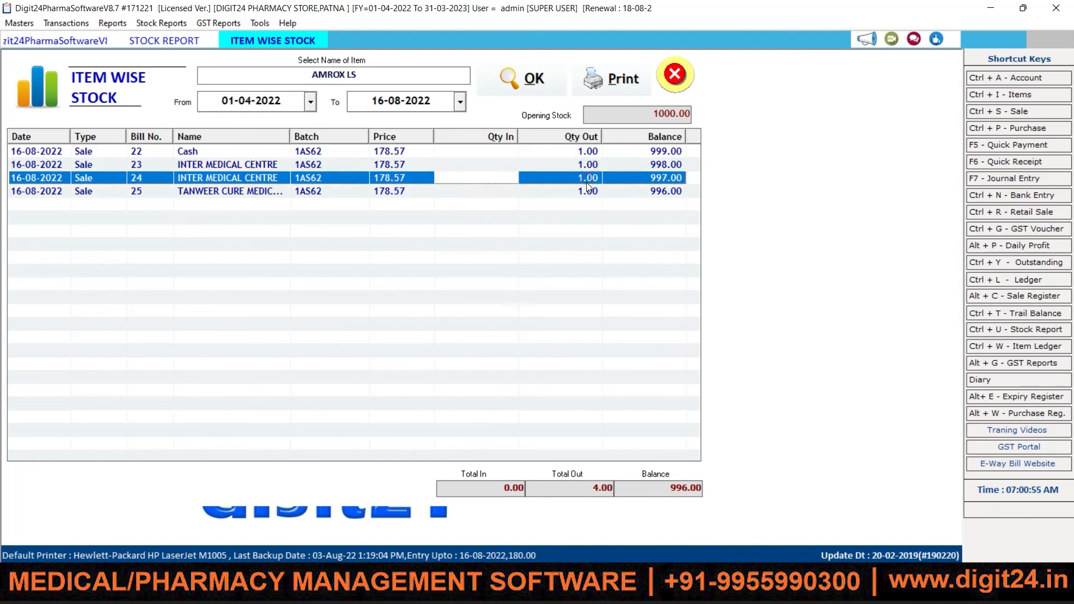
{"action": "left_click", "coordinate": [586, 185]}
{"action": "left_click", "coordinate": [574, 149]}
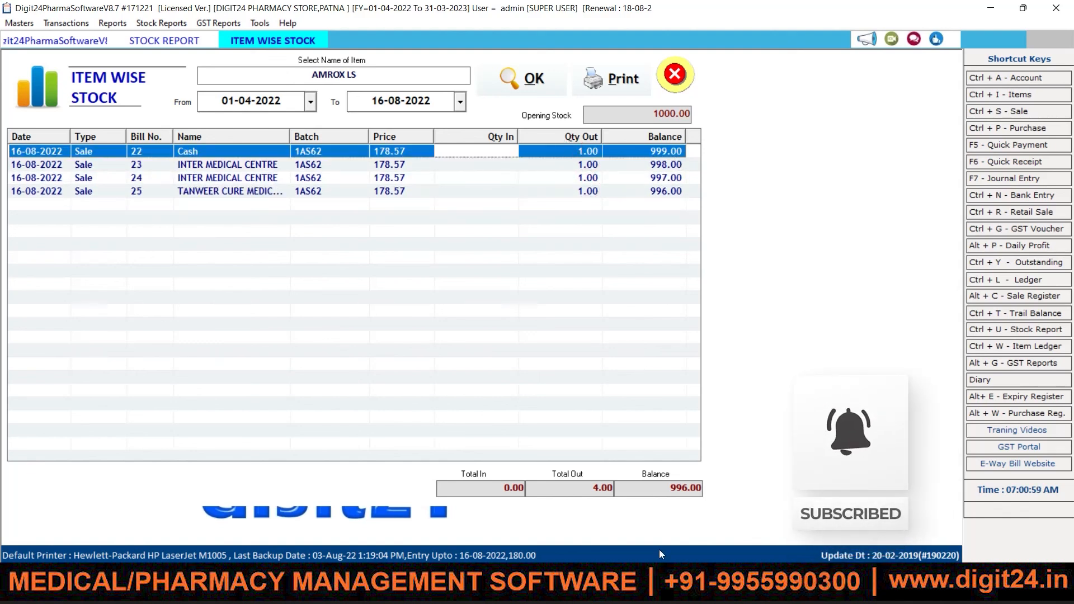
{"action": "left_click_drag", "start_coordinate": [653, 487], "coordinate": [714, 486]}
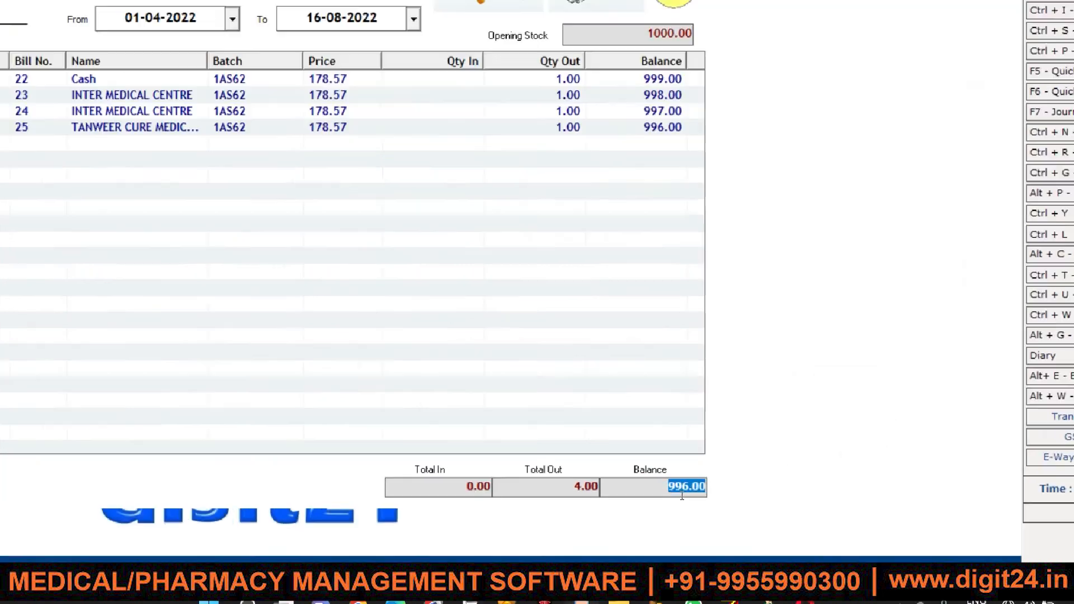
{"action": "key", "text": "Escape"}
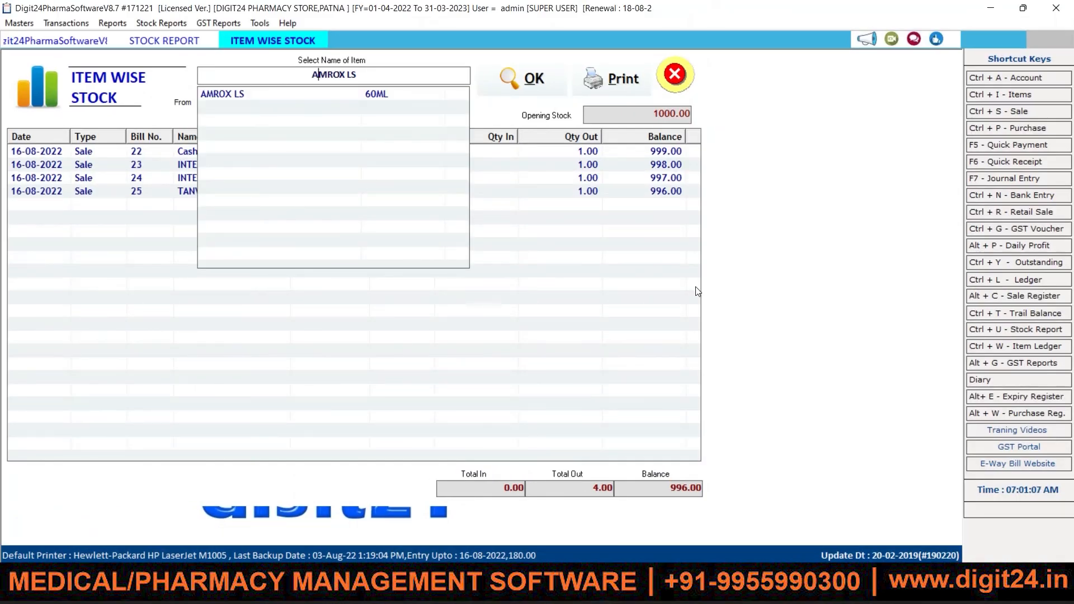
{"action": "left_click", "coordinate": [684, 78]}
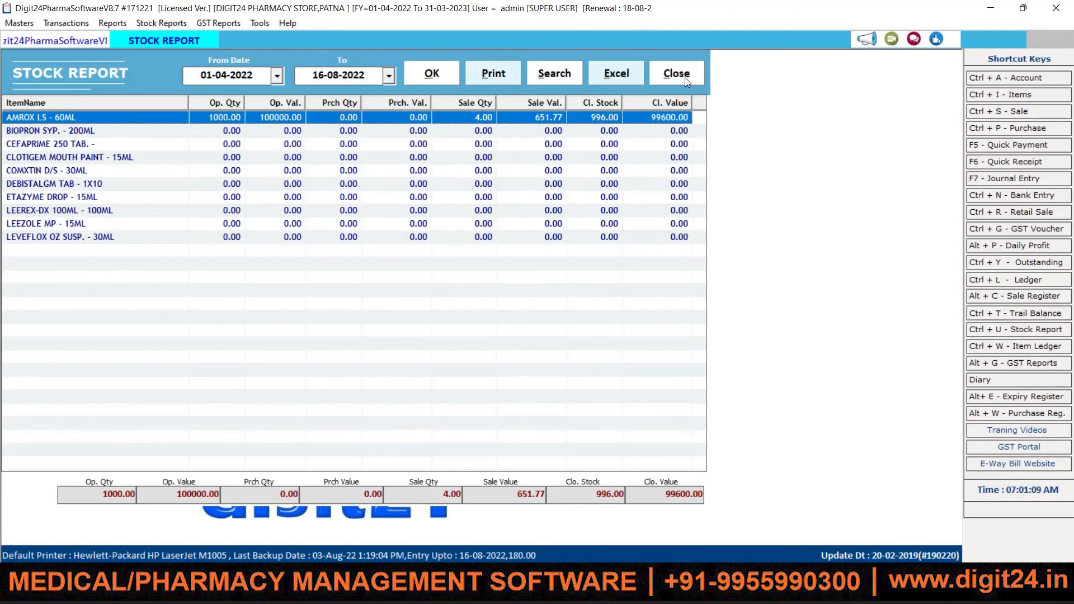
Step: Close the Stock Report and reopen Rate Settings from the Tools menu
{"action": "left_click", "coordinate": [684, 77]}
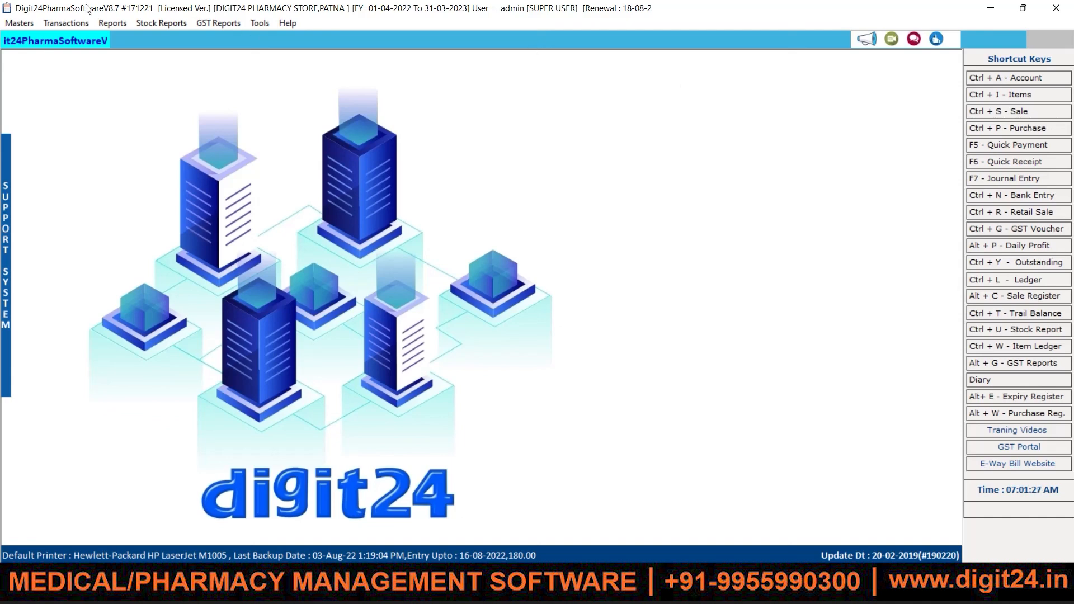
{"action": "left_click", "coordinate": [260, 24]}
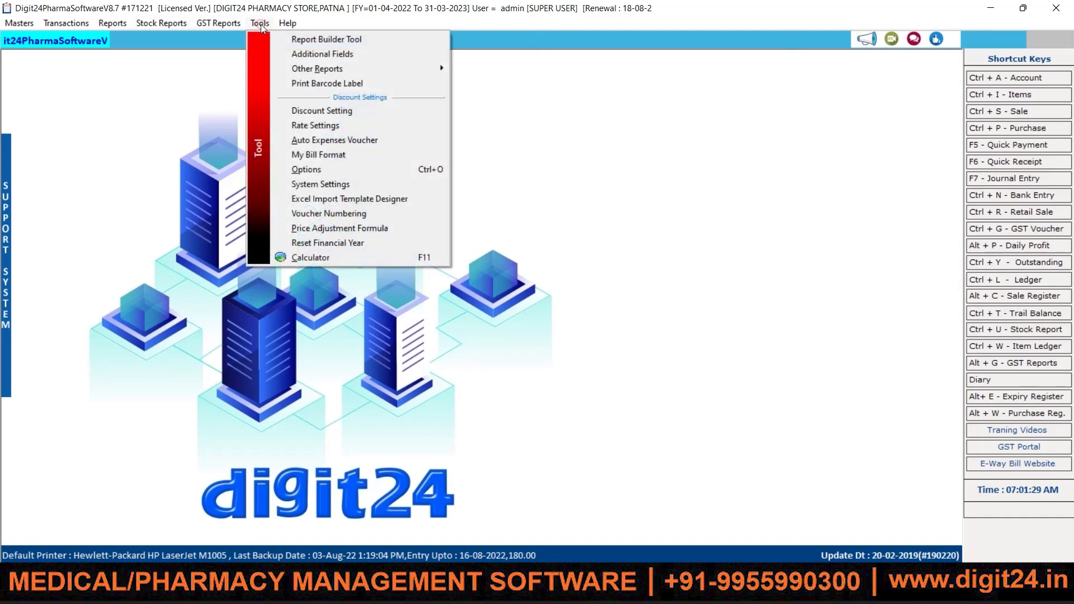
{"action": "left_click", "coordinate": [297, 119]}
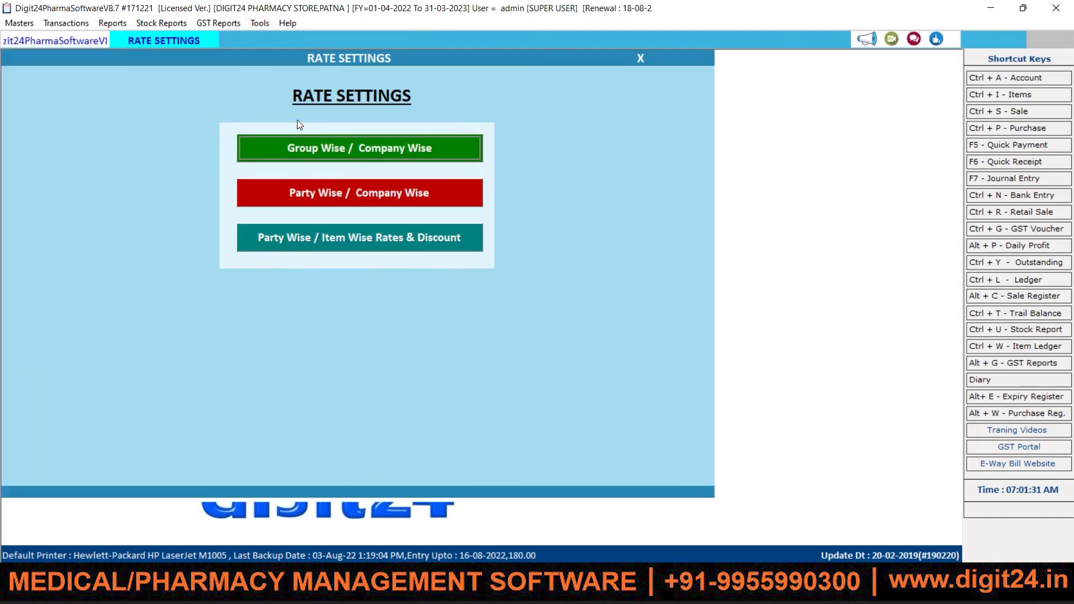